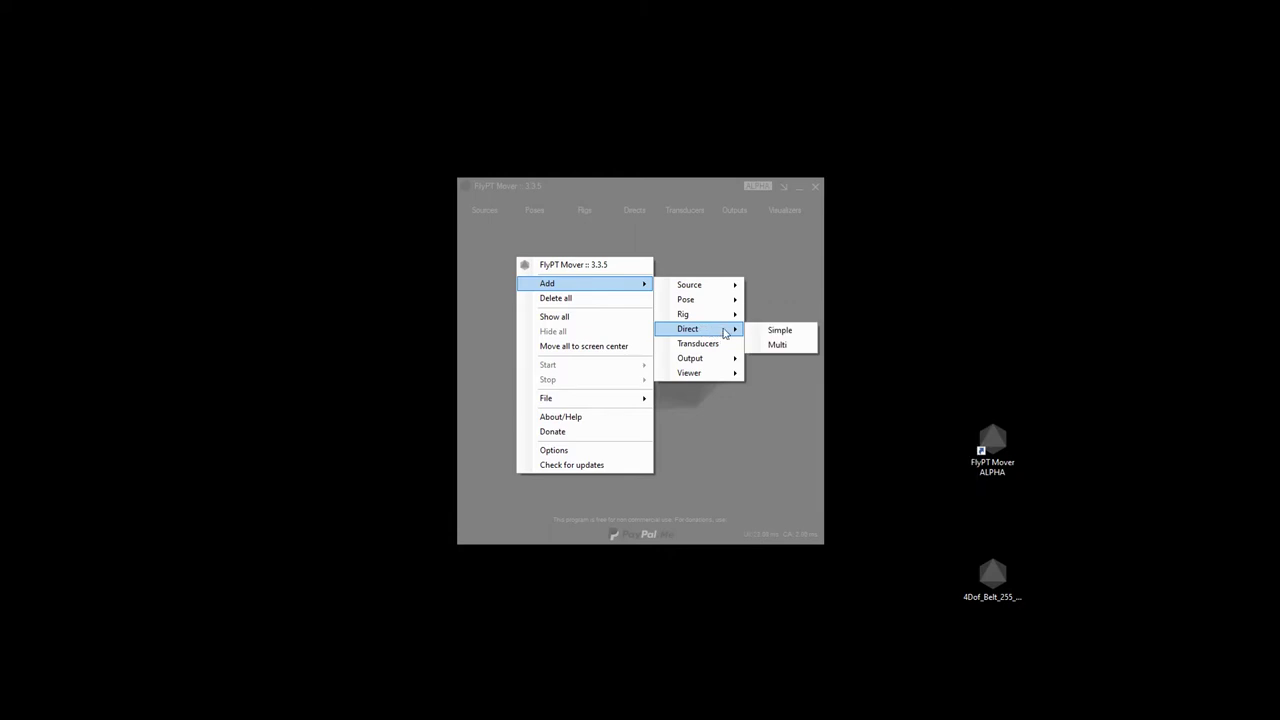
- Add a Multi direct module and set its actuator key to LeftBelt
{"action": "left_click", "coordinate": [773, 346]}
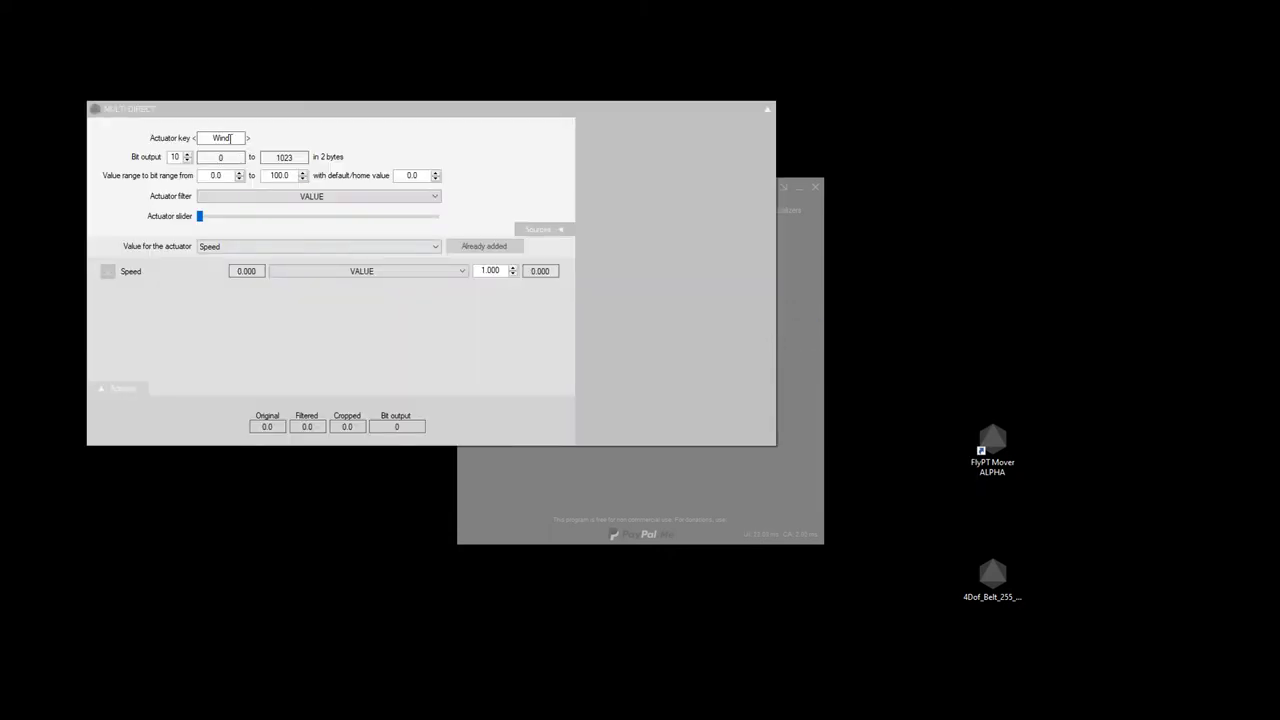
{"action": "double_click", "coordinate": [229, 138]}
{"action": "type", "text": "Left Belt"}
{"action": "left_click", "coordinate": [173, 157]}
- Rename the Multi direct module as Left Belt and set its bit output to 8 bits
{"action": "right_click", "coordinate": [768, 110]}
{"action": "left_click", "coordinate": [804, 150]}
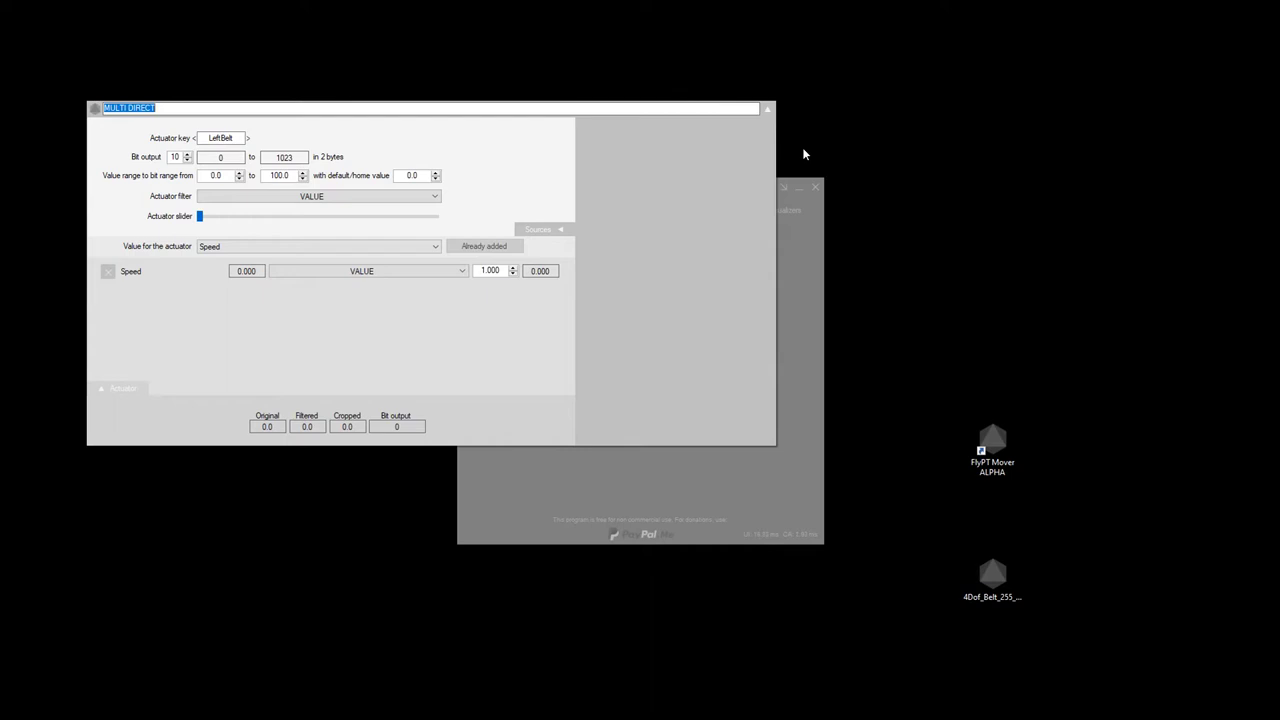
{"action": "left_click", "coordinate": [286, 109]}
{"action": "key", "text": "Return"}
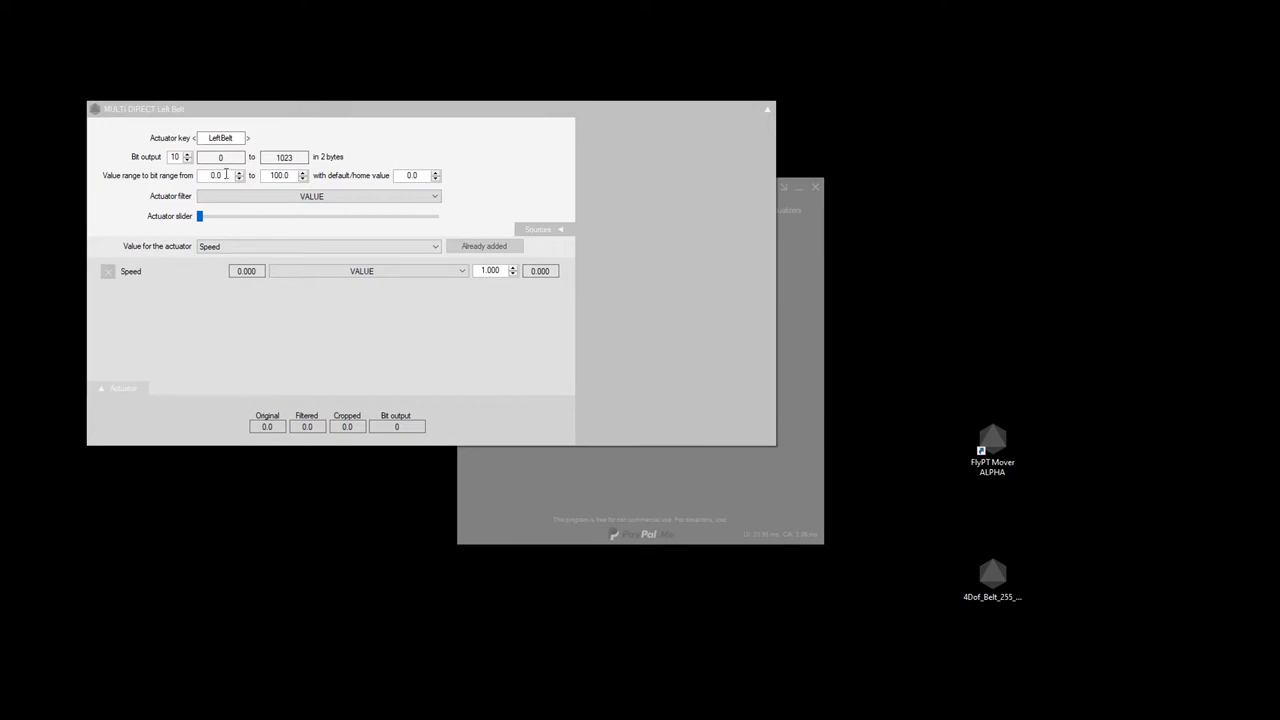
{"action": "left_click", "coordinate": [187, 160]}
- Add Longitudinal acceleration as a value for the Left Belt actuator and remove the Speed value
{"action": "left_click", "coordinate": [437, 249]}
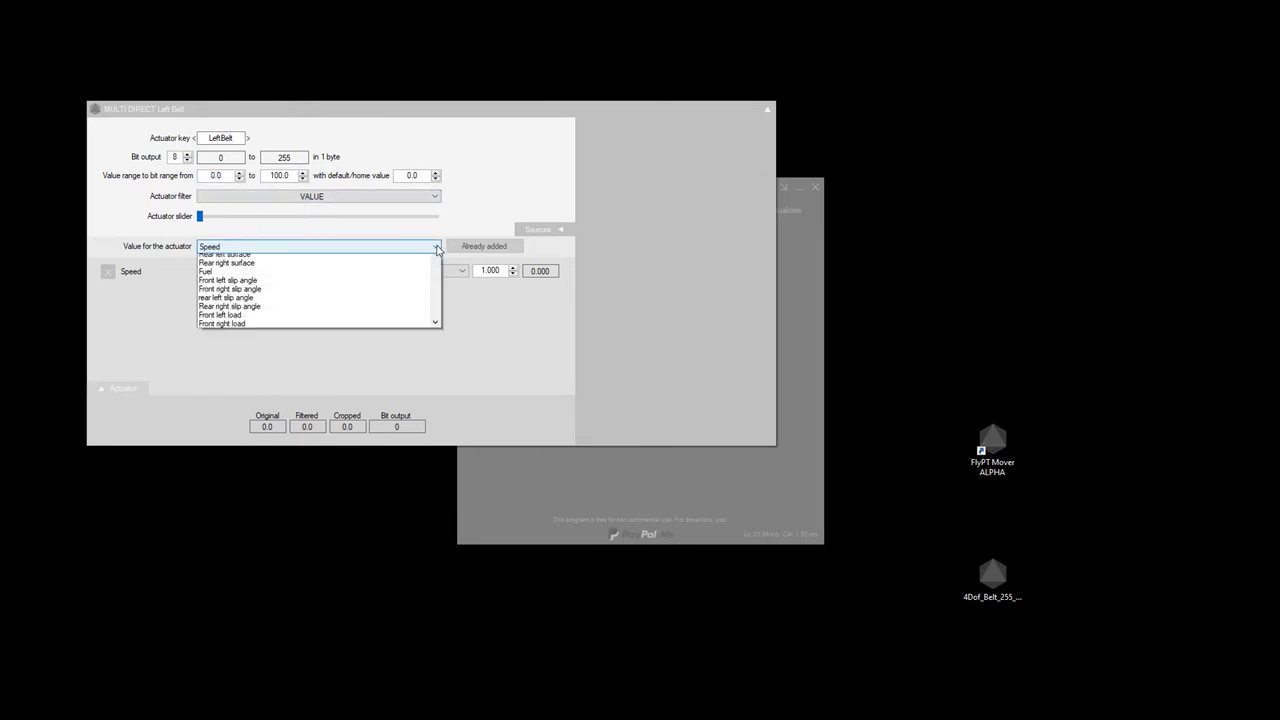
{"action": "left_click_drag", "start_coordinate": [435, 350], "coordinate": [435, 275]}
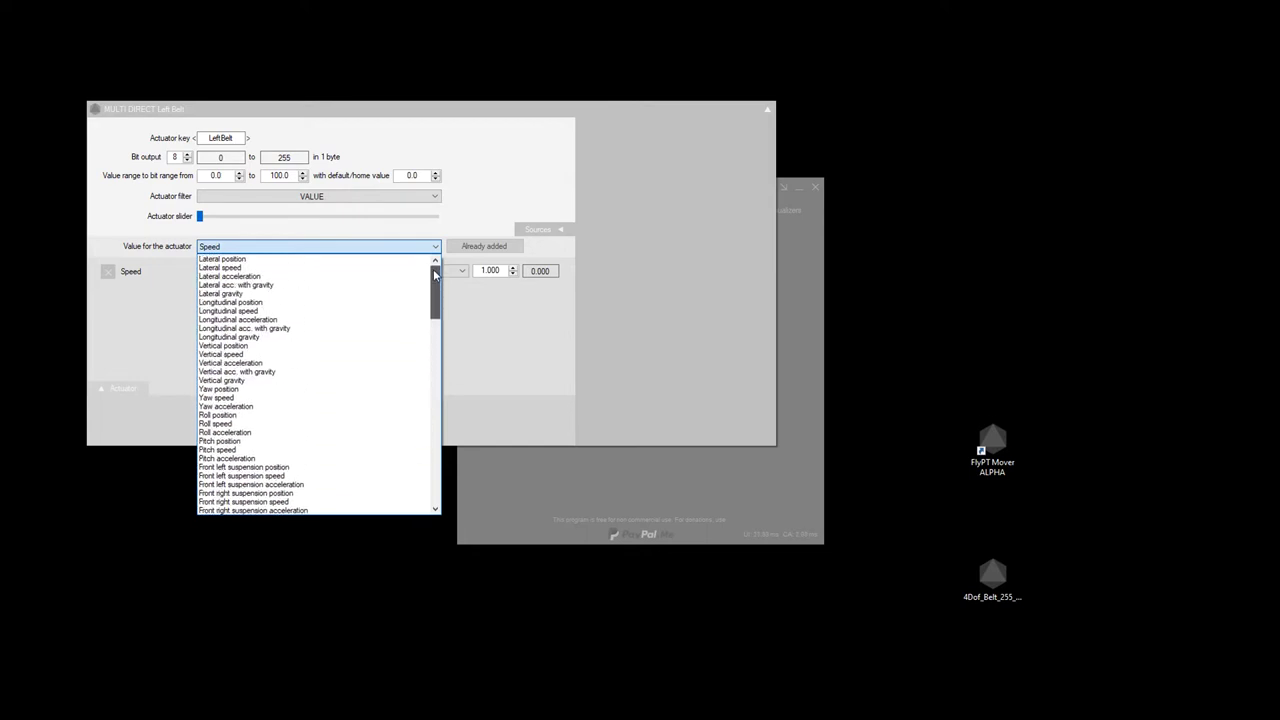
{"action": "left_click", "coordinate": [336, 320]}
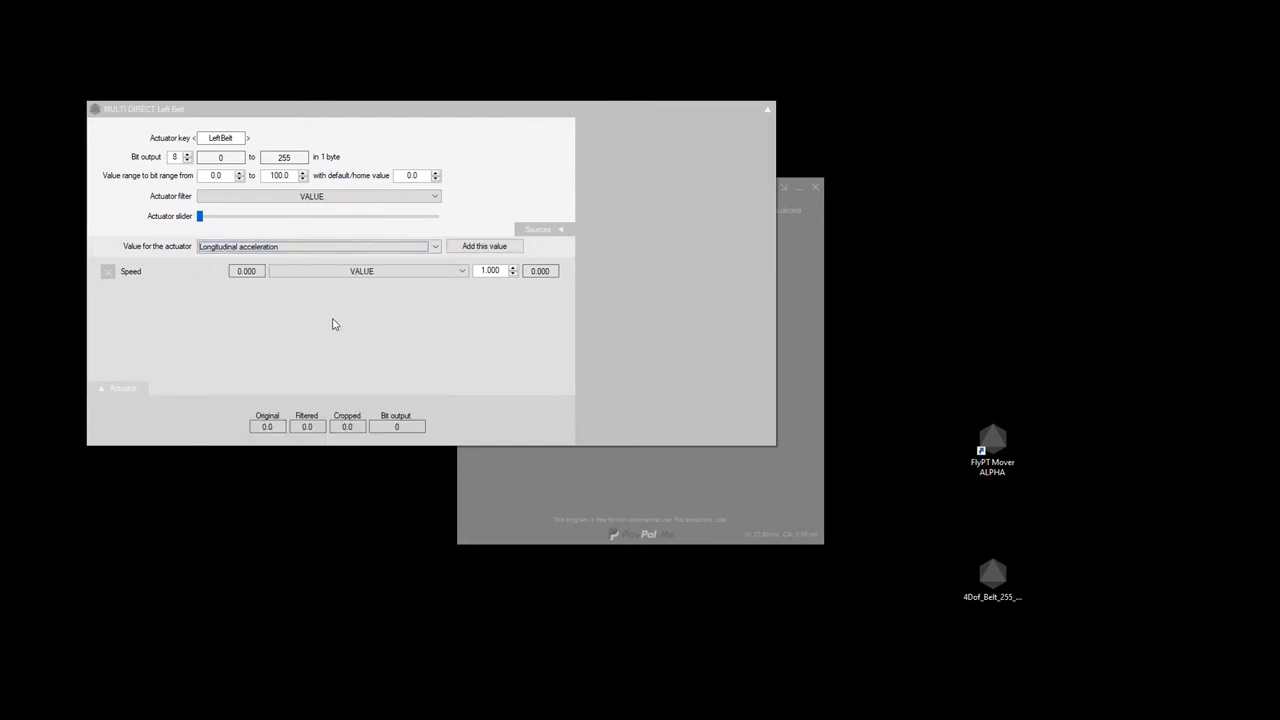
{"action": "left_click", "coordinate": [454, 248]}
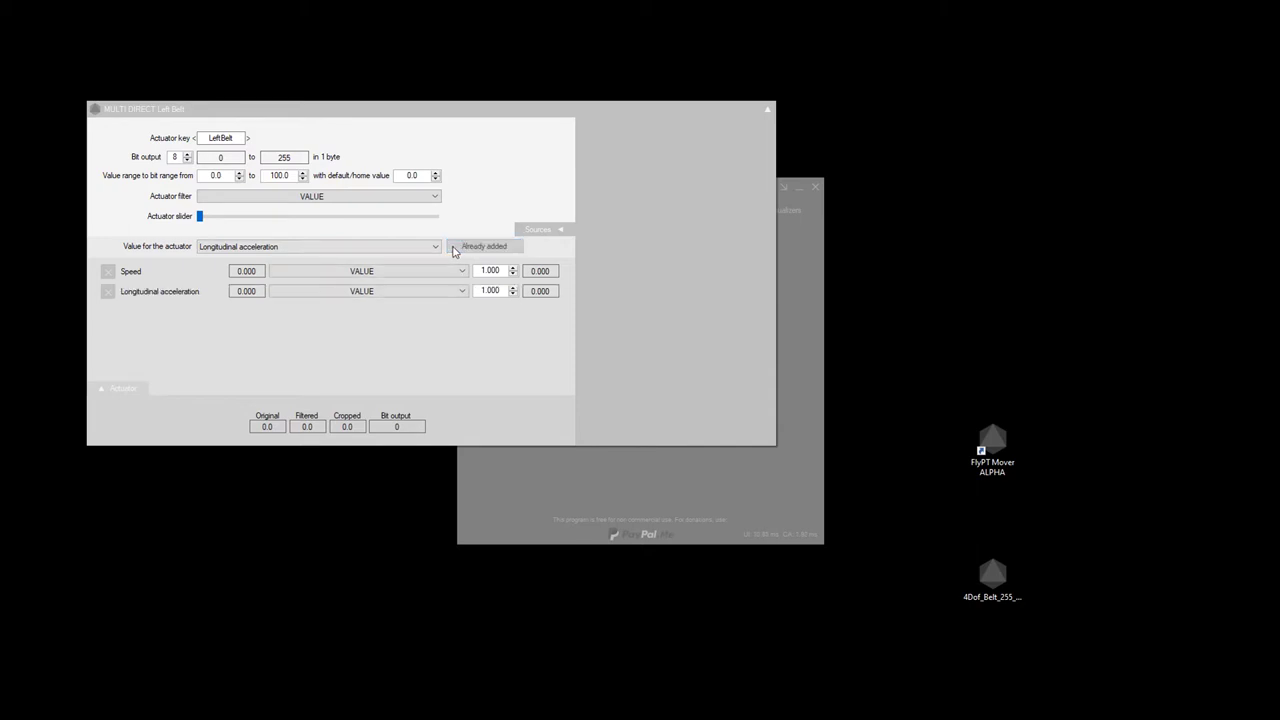
{"action": "left_click", "coordinate": [107, 272]}
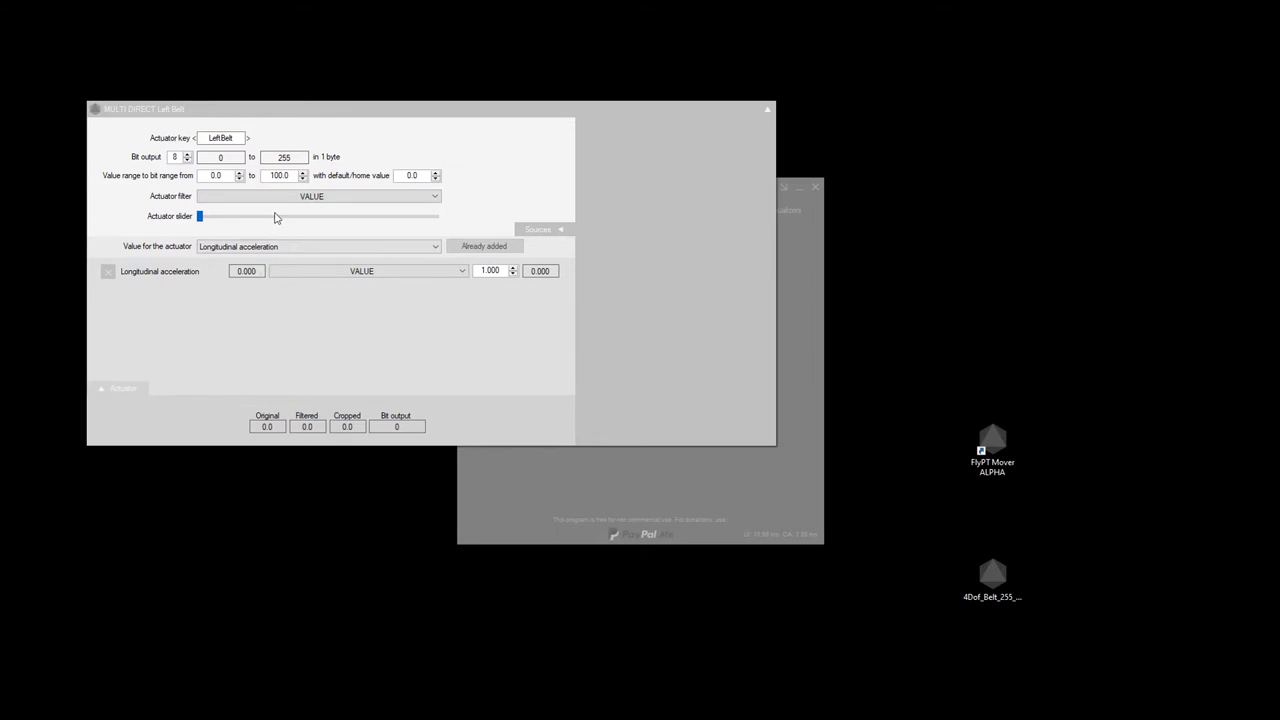
- Set the actuator's value range to run from -10 to 1
{"action": "left_click_drag", "start_coordinate": [230, 177], "coordinate": [178, 175]}
{"action": "type", "text": "-10"}
{"action": "key", "text": "Tab"}
{"action": "key", "text": "Delete"}
{"action": "type", "text": "."}
{"action": "key", "text": "Tab"}
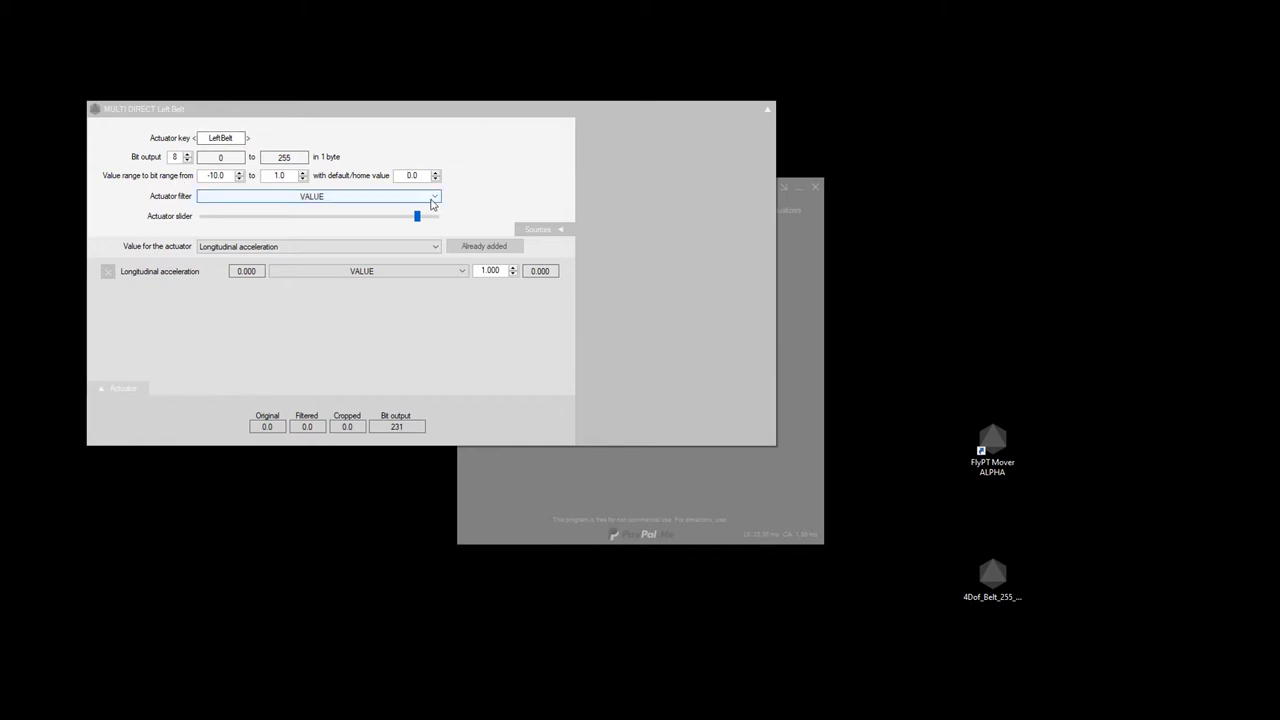
- Apply a CROP function as the actuator filter with a minimum limit of -10
{"action": "left_click", "coordinate": [434, 198]}
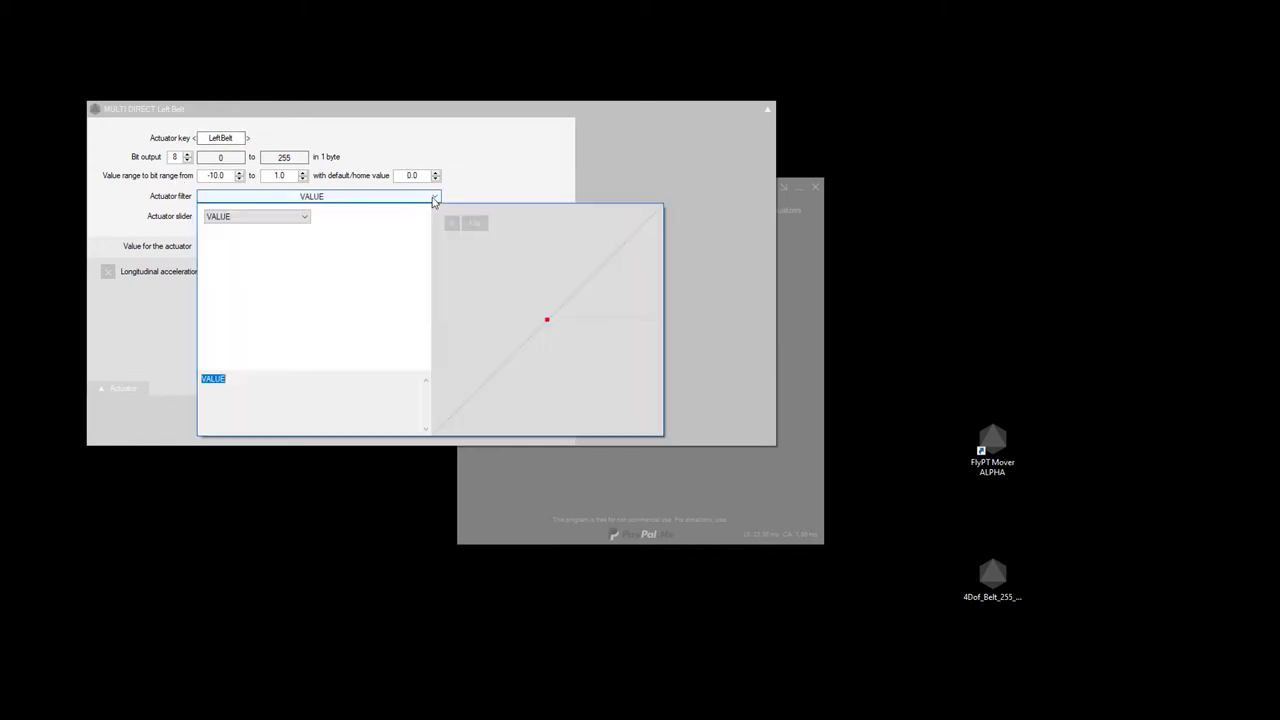
{"action": "left_click", "coordinate": [281, 221]}
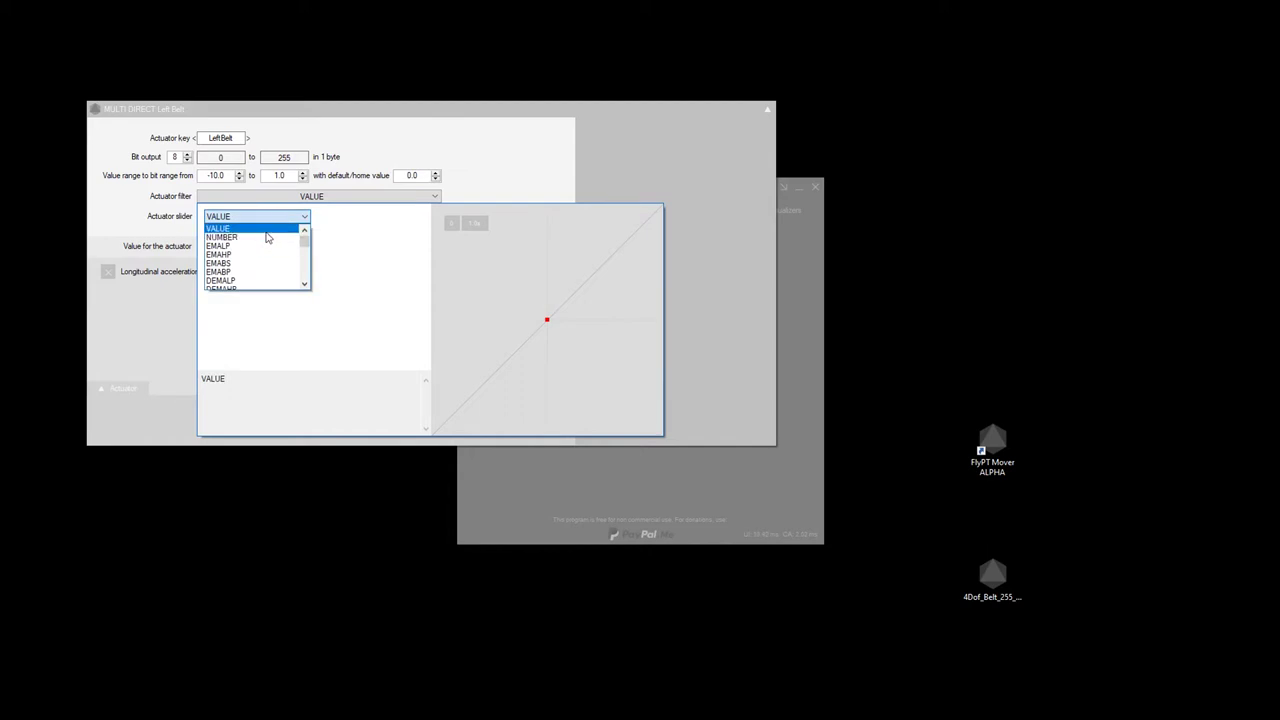
{"action": "scroll", "coordinate": [270, 250], "scroll_direction": "down", "scroll_amount": 3}
{"action": "left_click", "coordinate": [265, 251]}
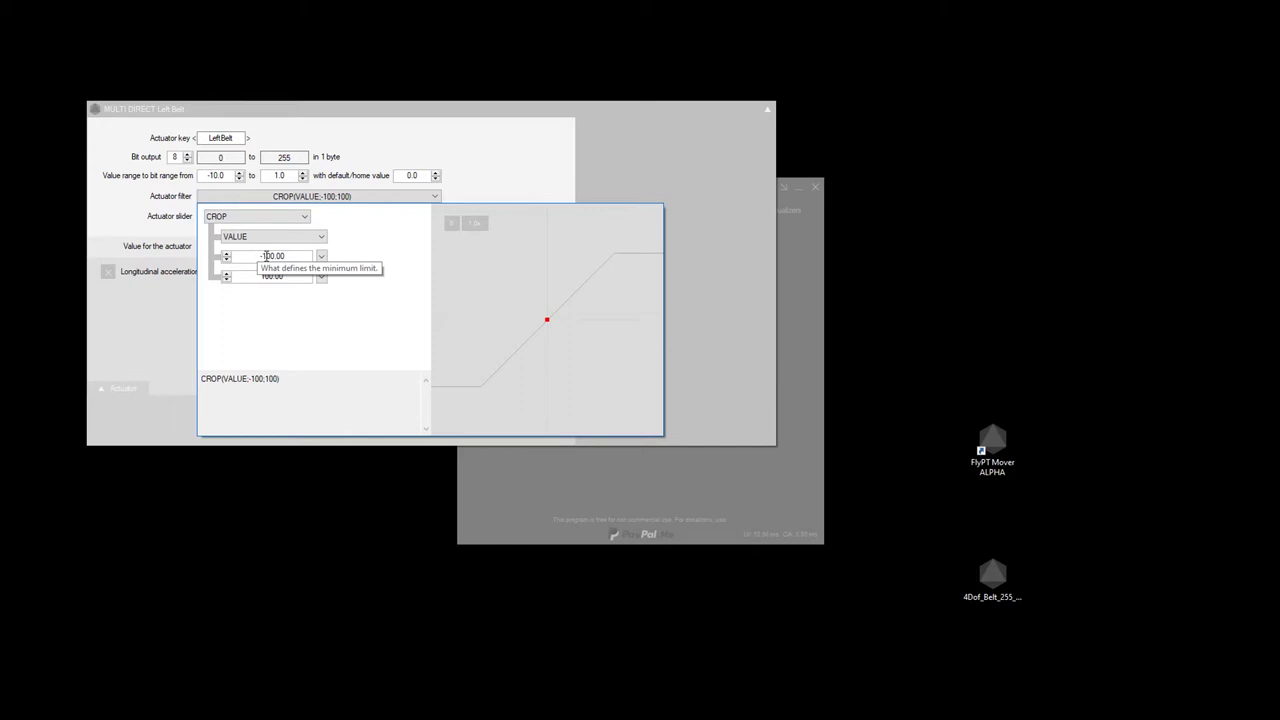
{"action": "left_click", "coordinate": [268, 256]}
{"action": "key", "text": "BackSpace"}
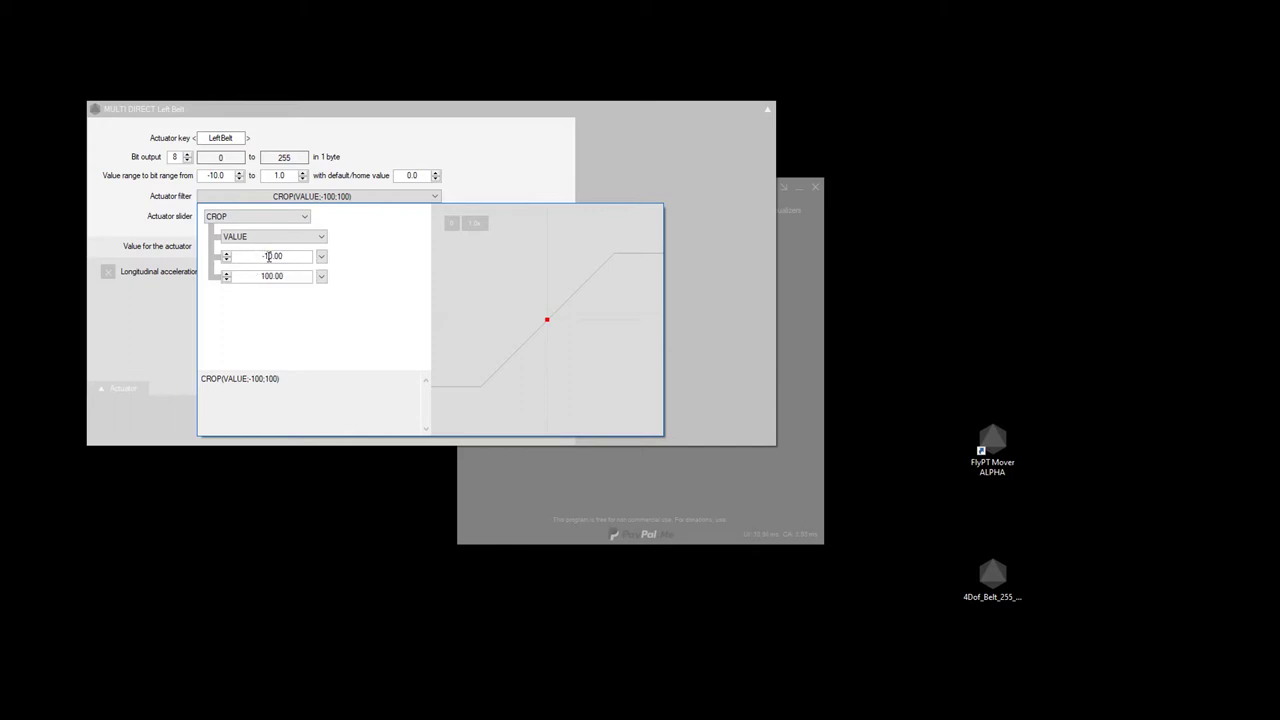
- Set the CROP filter's maximum limit to 0.99, inspect its response curve up close and close the filter editor
{"action": "left_click", "coordinate": [303, 275]}
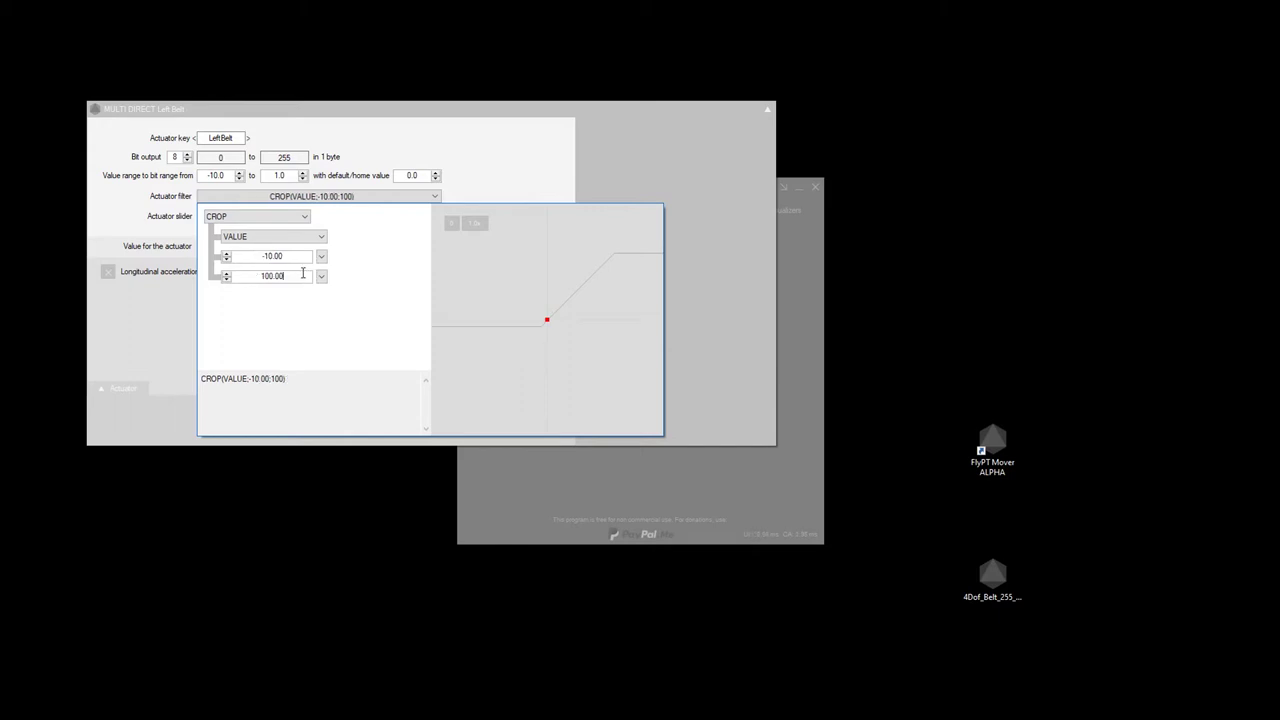
{"action": "left_click_drag", "start_coordinate": [303, 275], "coordinate": [262, 276]}
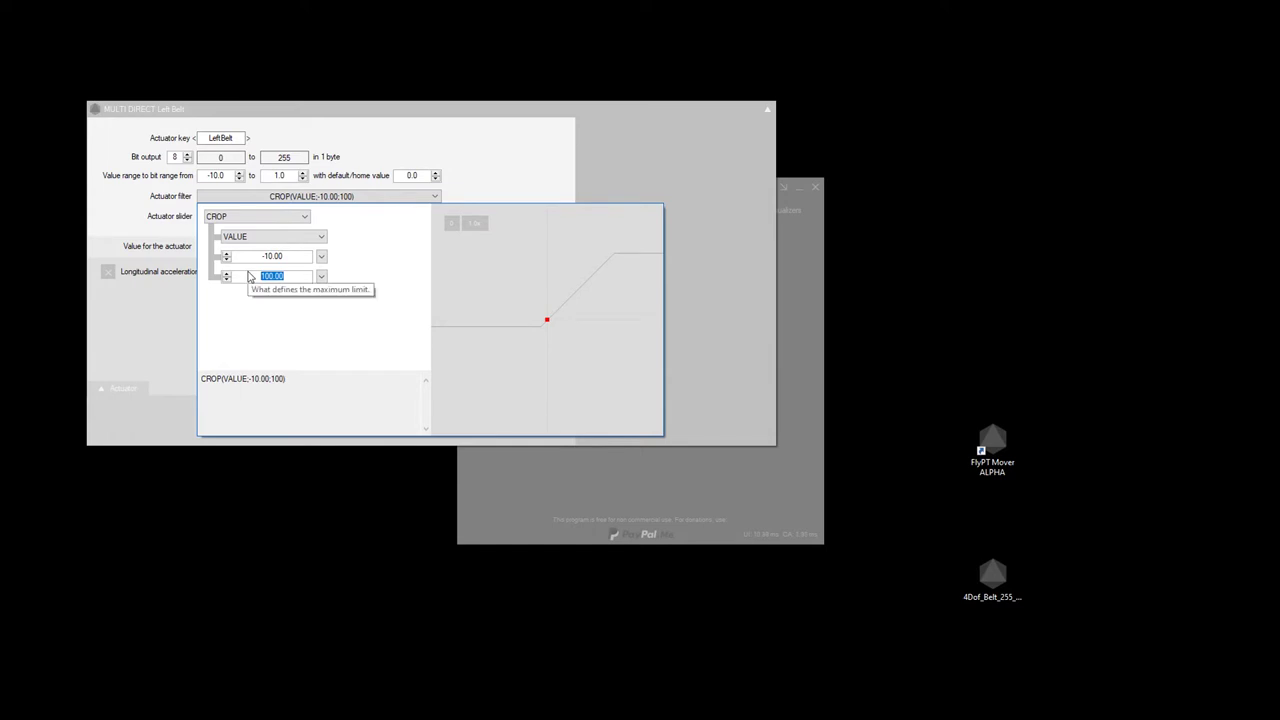
{"action": "type", "text": "1"}
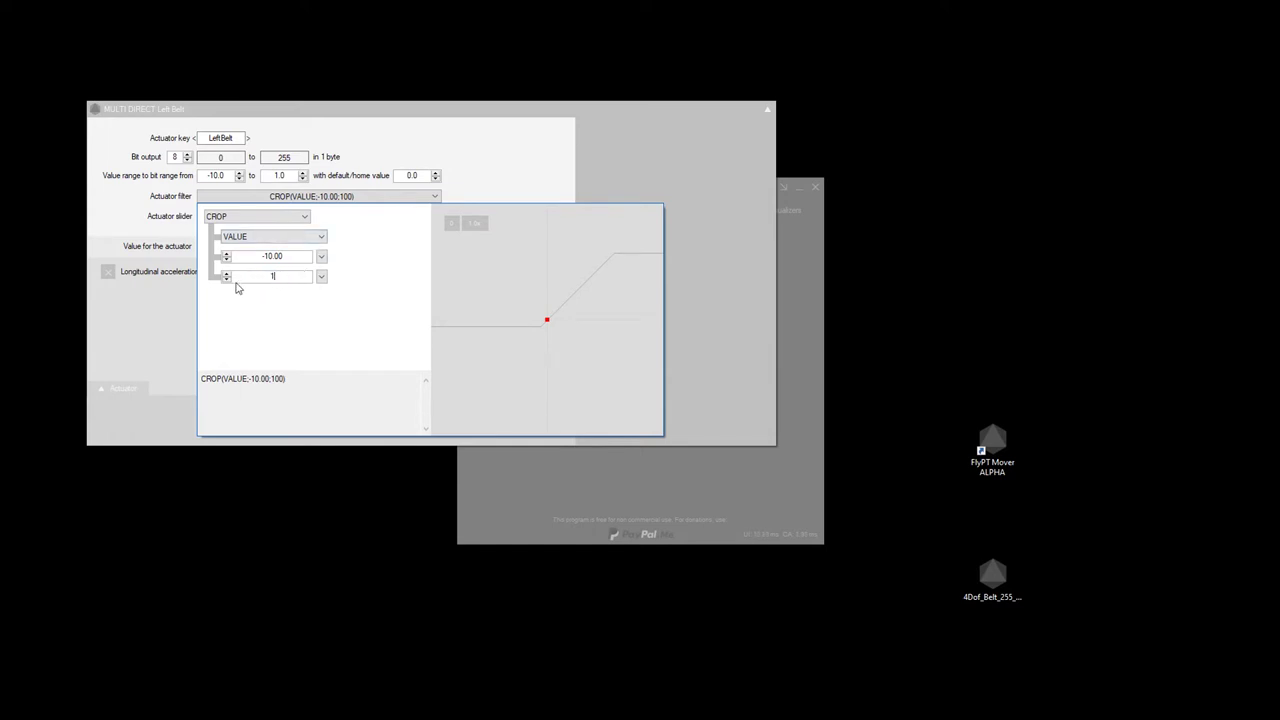
{"action": "left_click", "coordinate": [246, 258]}
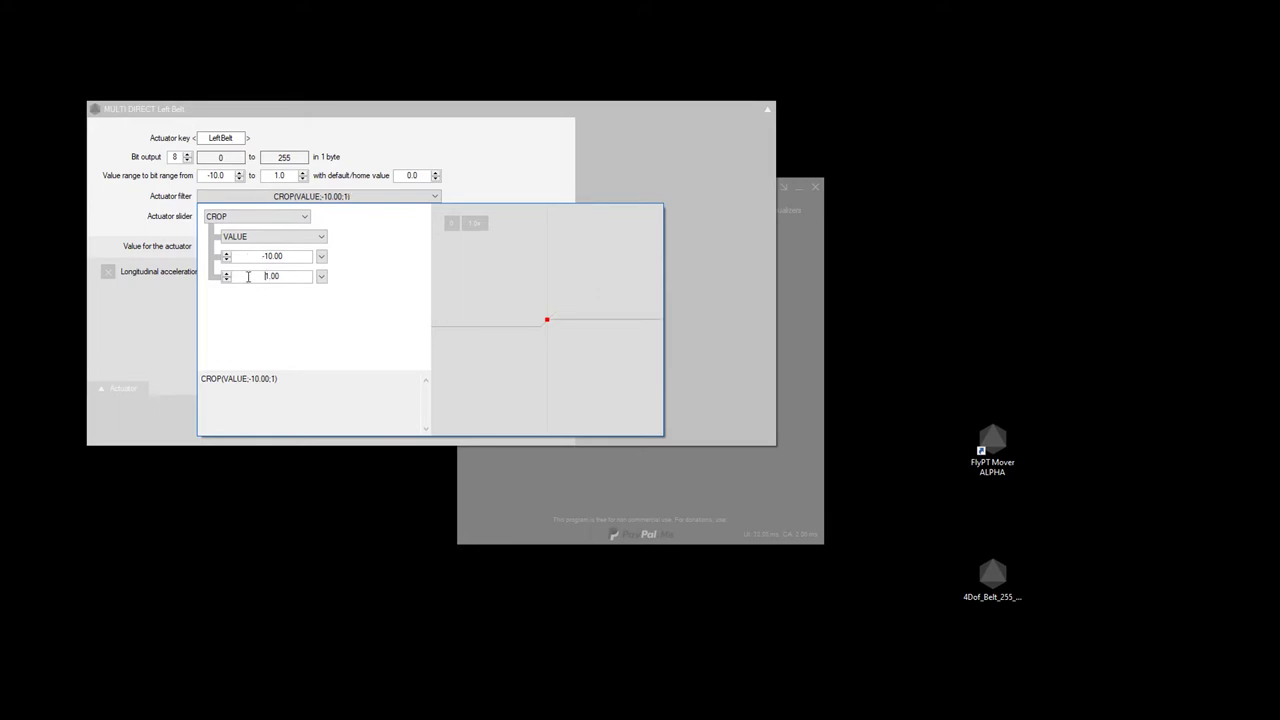
{"action": "left_click", "coordinate": [227, 281]}
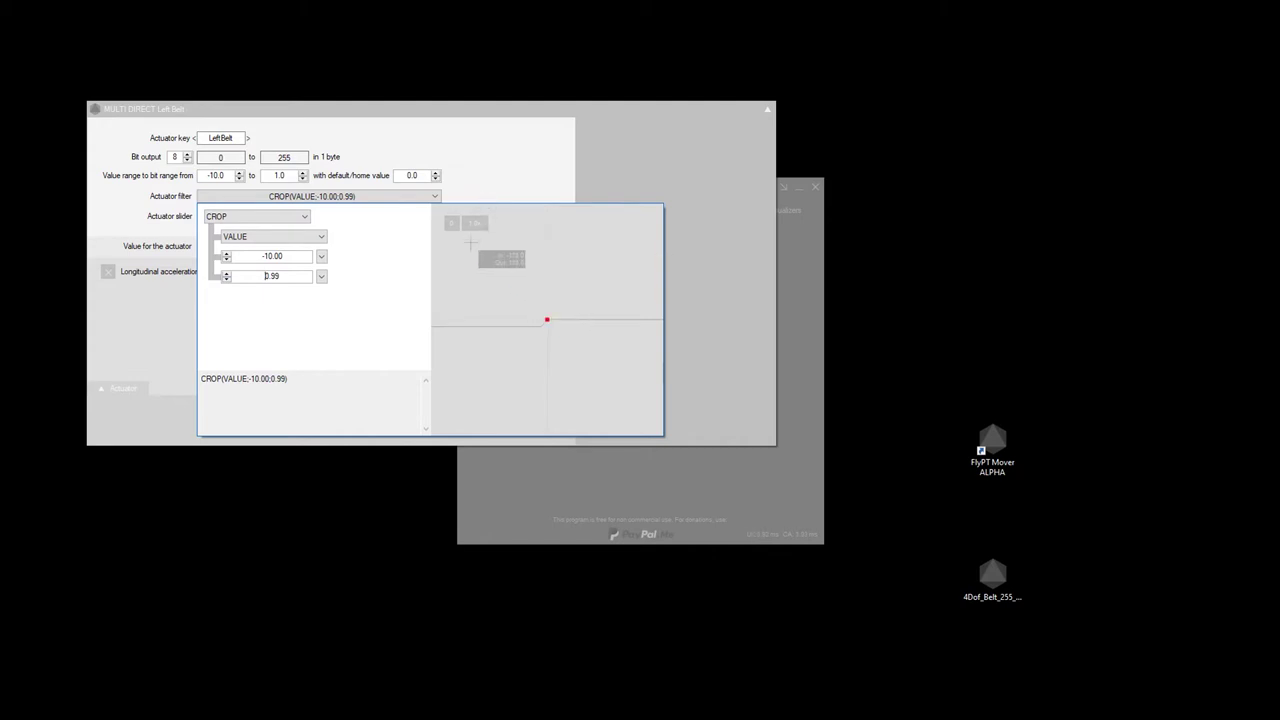
{"action": "mouse_move", "coordinate": [546, 320]}
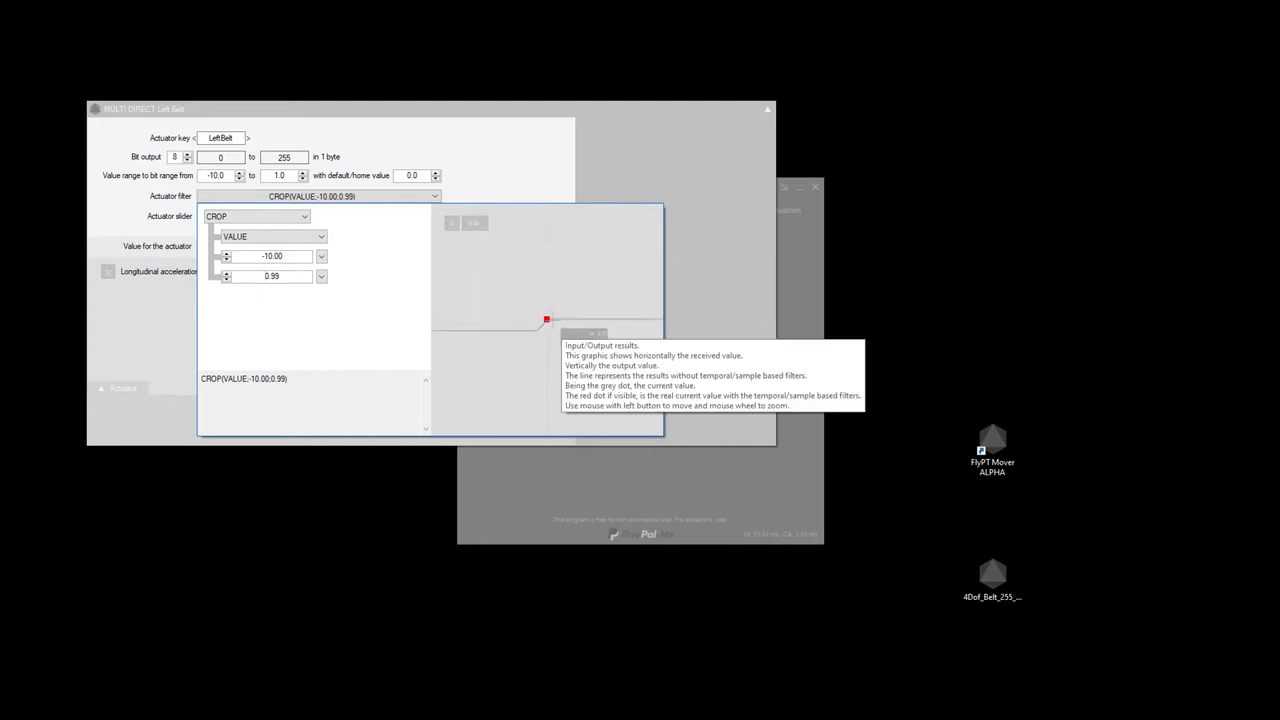
{"action": "scroll", "coordinate": [546, 320], "scroll_direction": "up", "scroll_amount": 4}
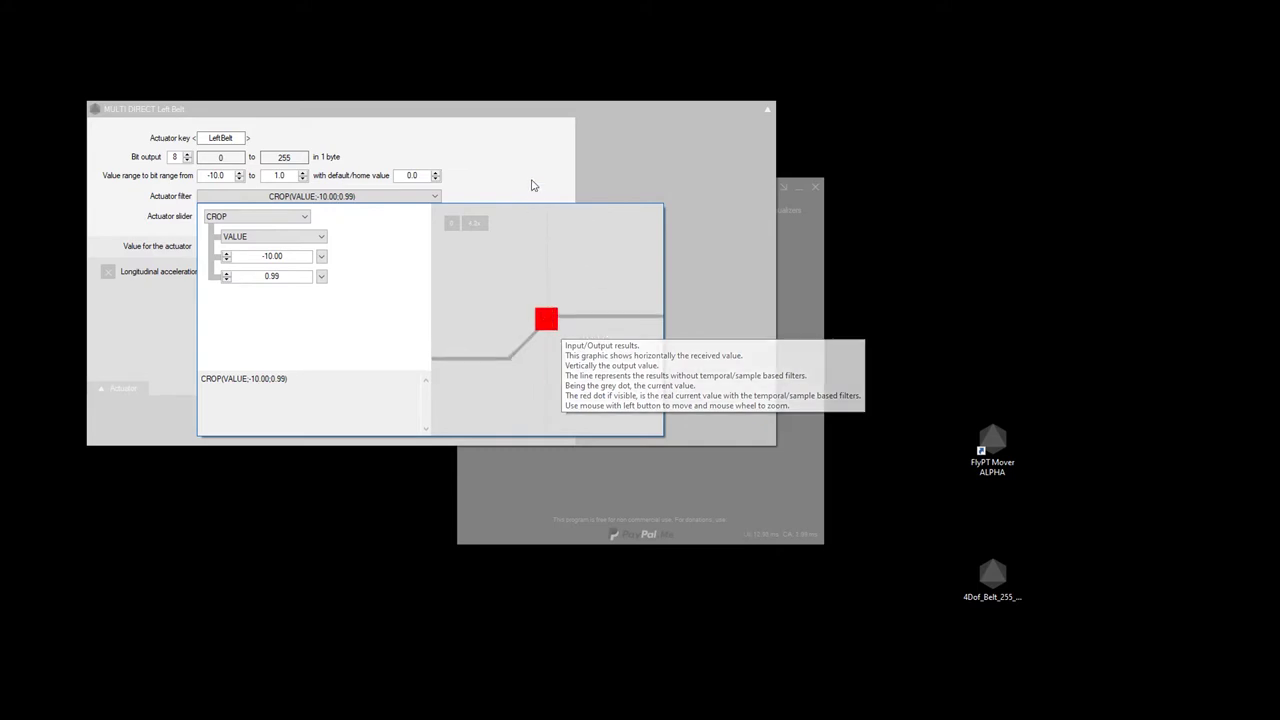
{"action": "left_click", "coordinate": [498, 178]}
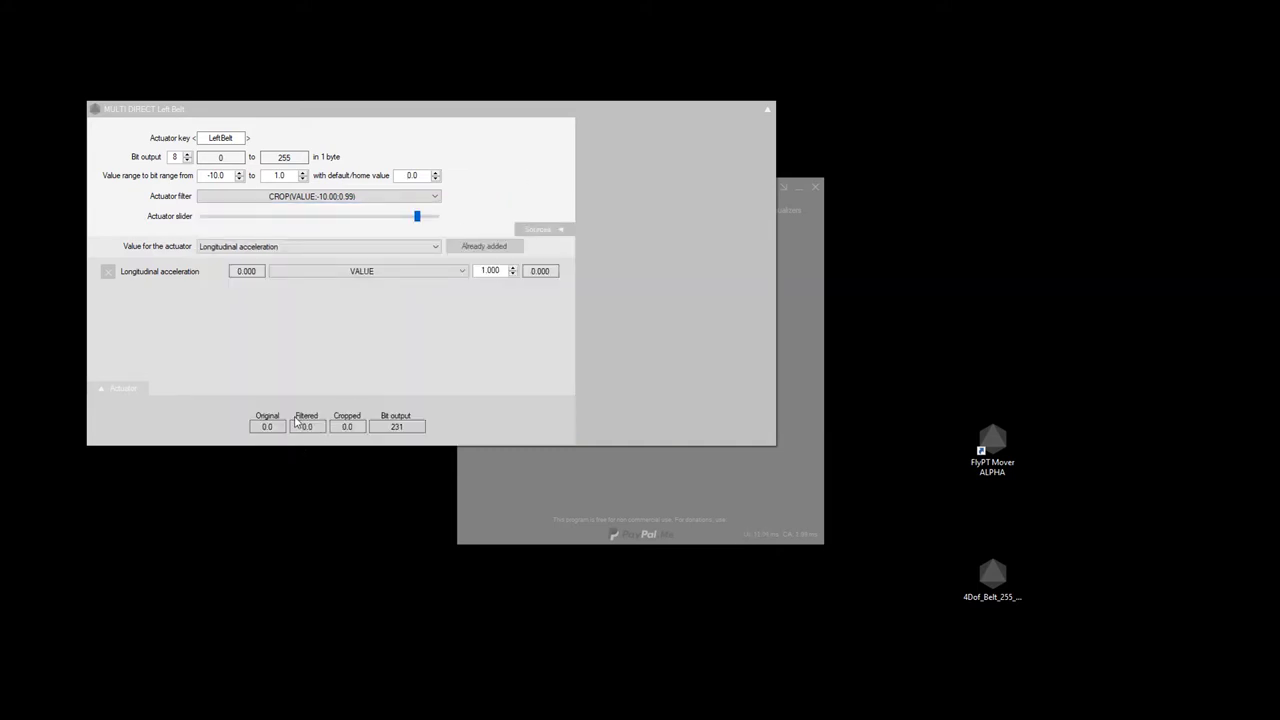
- Add a Serial output module to the Mover setup
{"action": "left_click", "coordinate": [795, 303]}
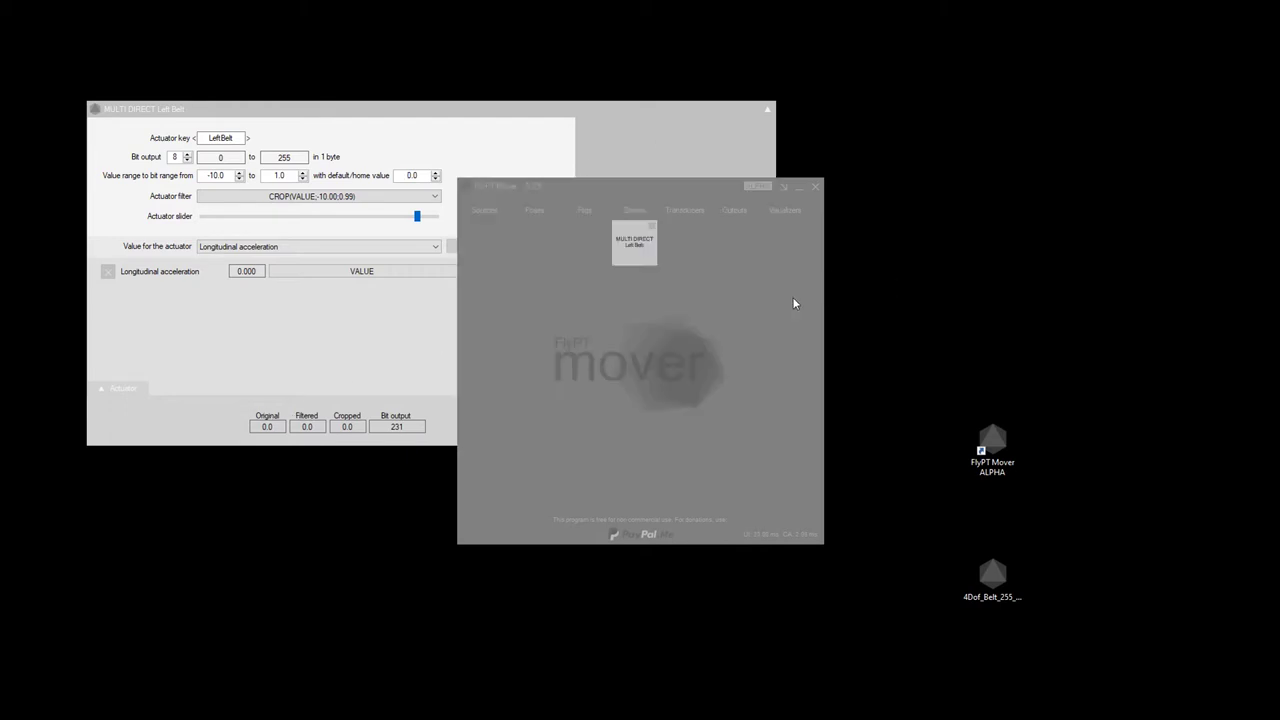
{"action": "right_click", "coordinate": [725, 265]}
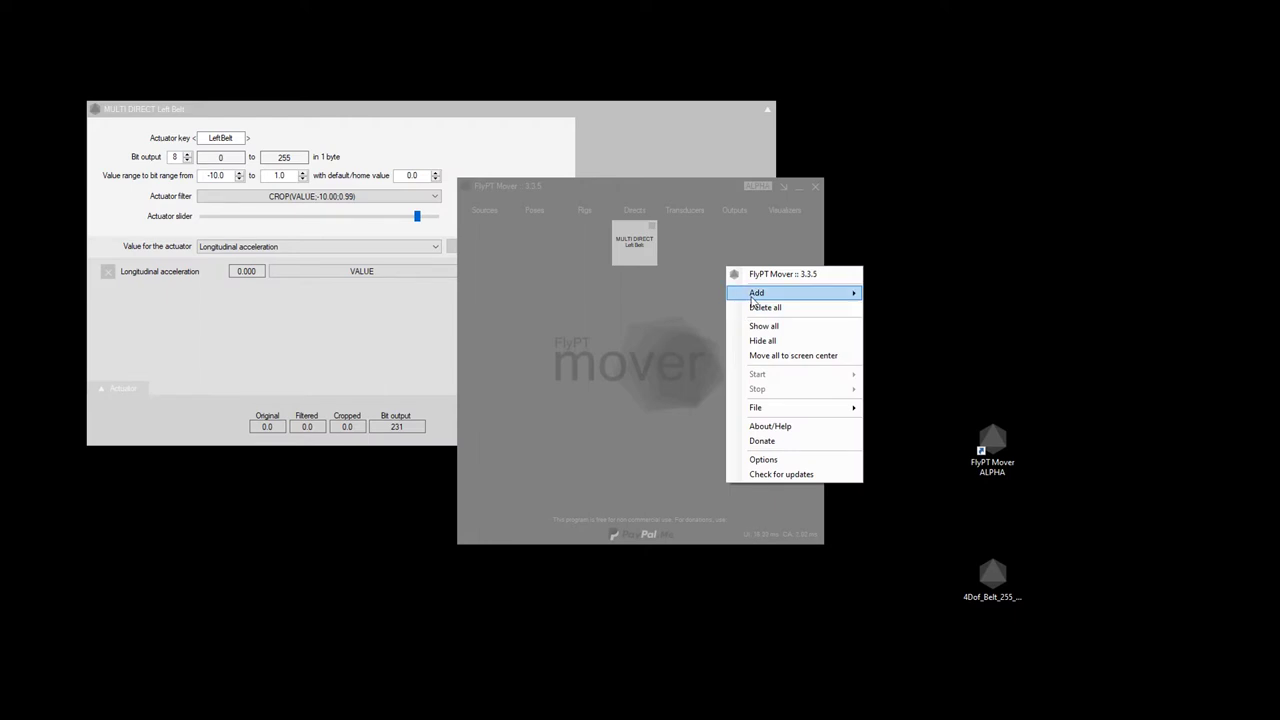
{"action": "mouse_move", "coordinate": [755, 294]}
{"action": "mouse_move", "coordinate": [903, 370]}
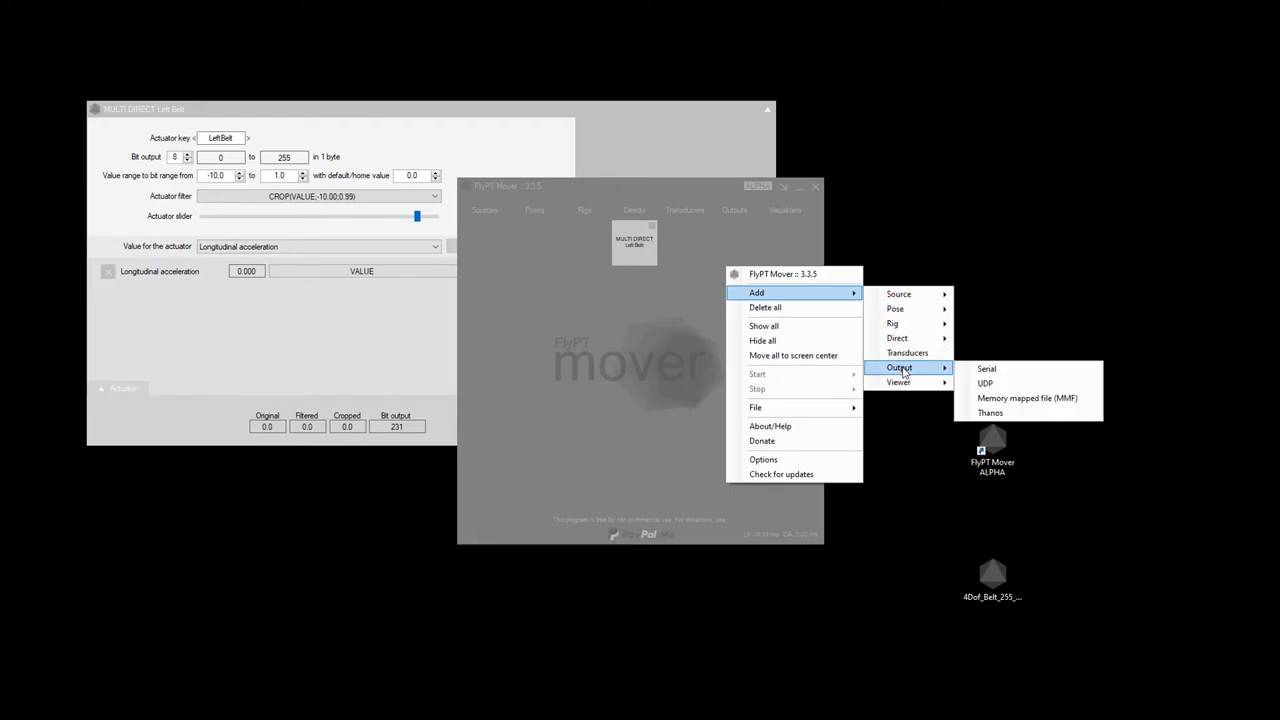
{"action": "left_click", "coordinate": [999, 372]}
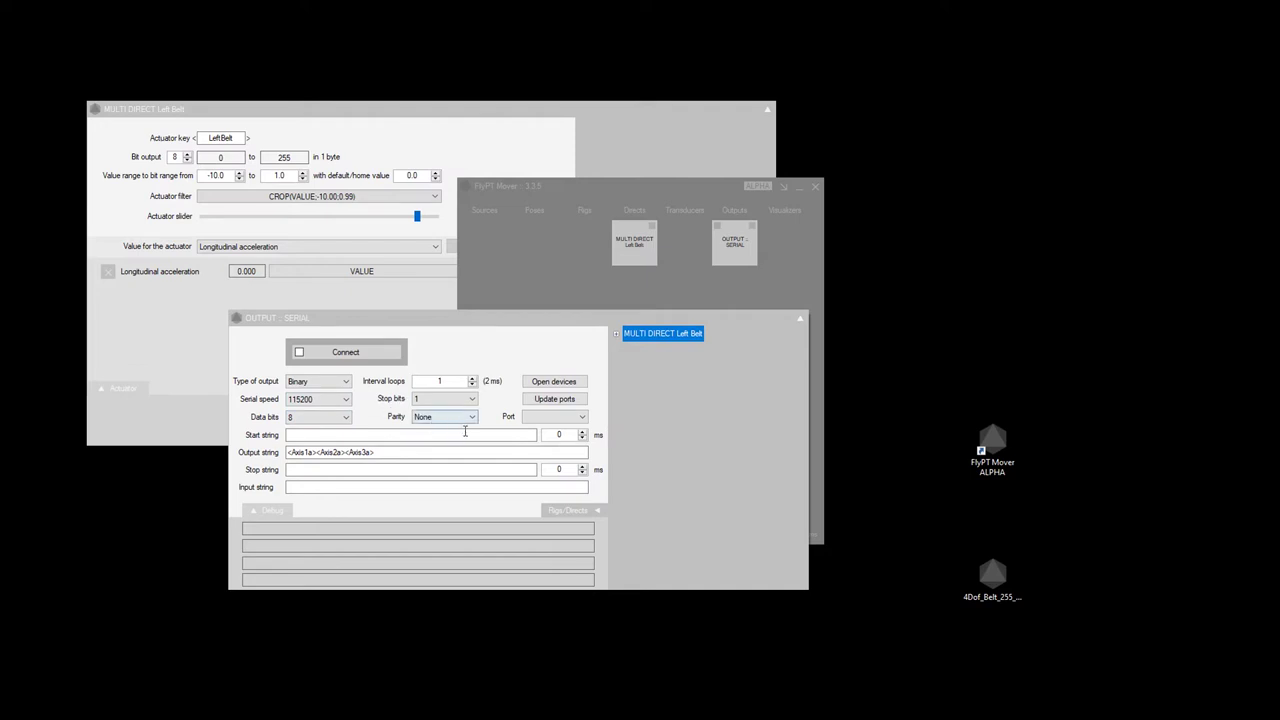
- Replace the serial output string with <255><BLeftBelt><127><127><127>, taking the belt variable from the Left Belt module
{"action": "left_click", "coordinate": [393, 449]}
{"action": "left_click_drag", "start_coordinate": [393, 449], "coordinate": [266, 455]}
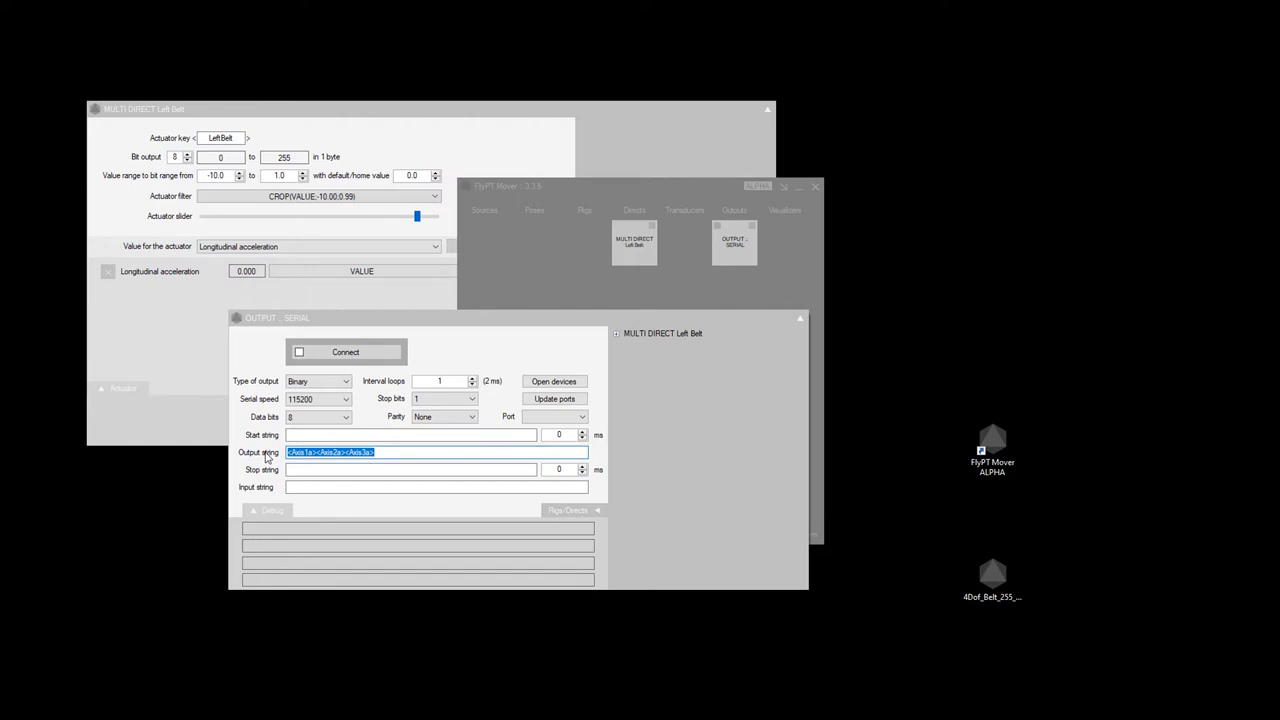
{"action": "type", "text": "<255>"}
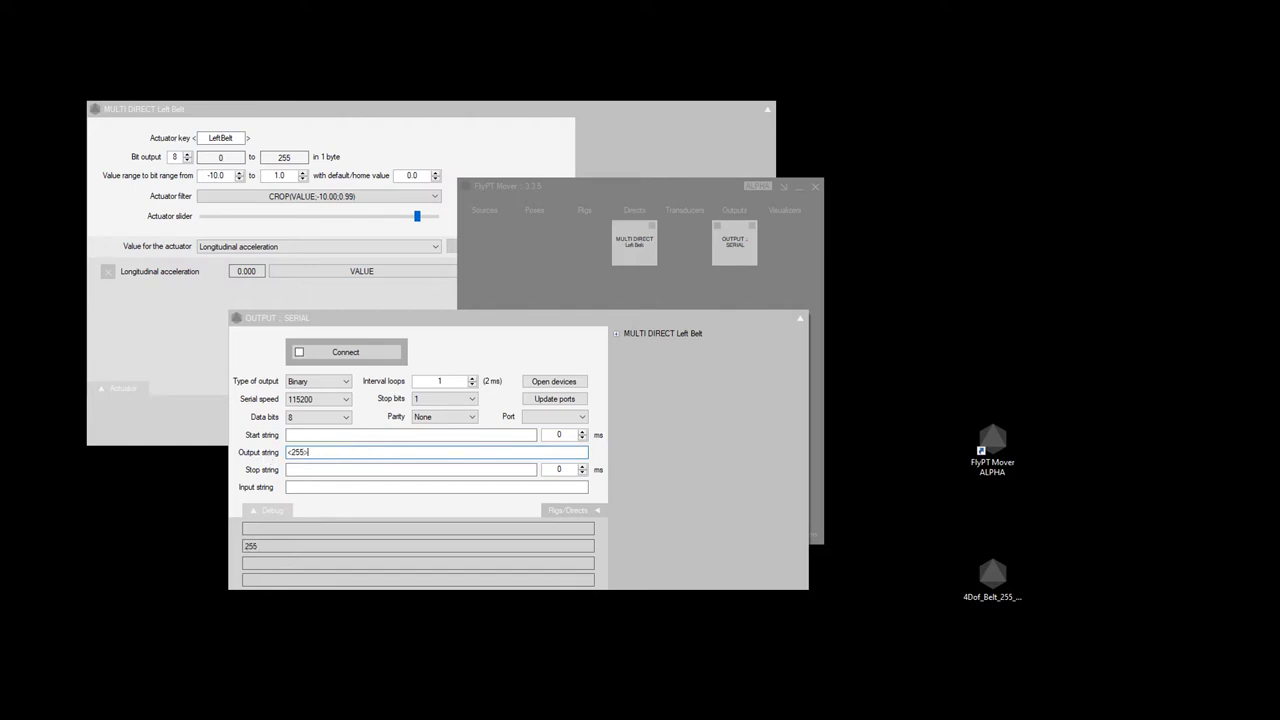
{"action": "left_click", "coordinate": [616, 333]}
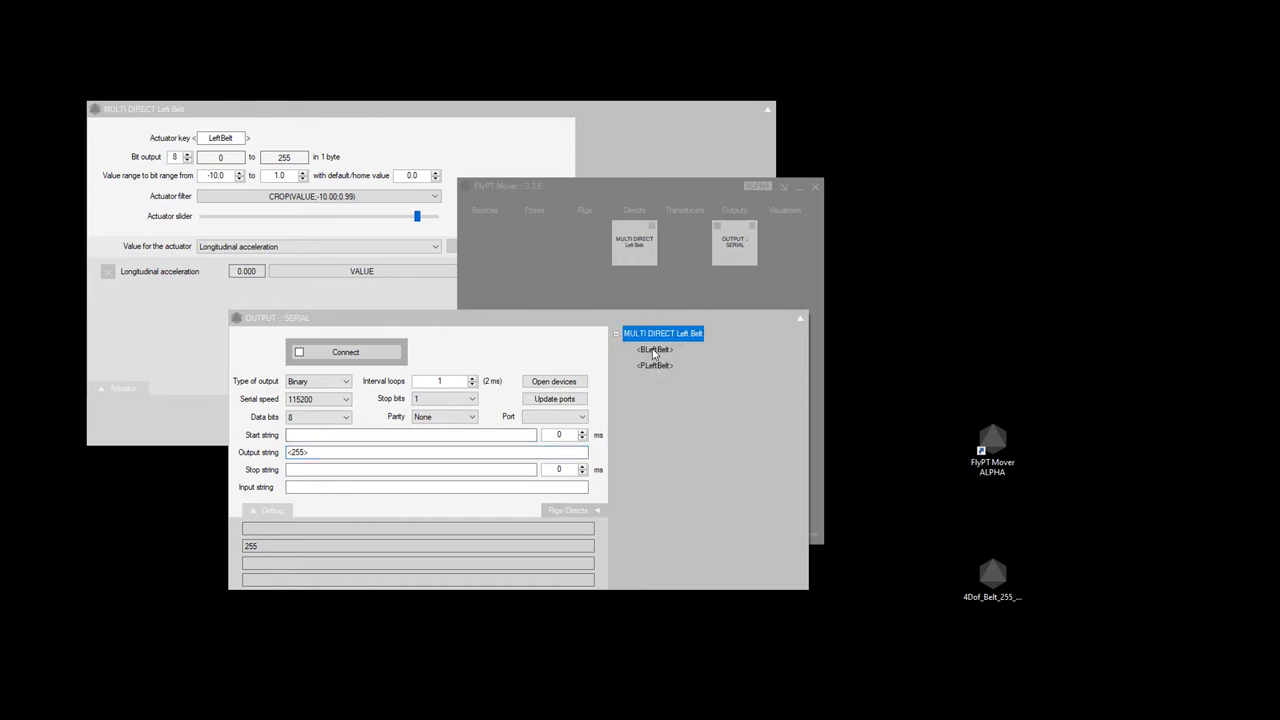
{"action": "left_click_drag", "start_coordinate": [655, 356], "coordinate": [393, 456]}
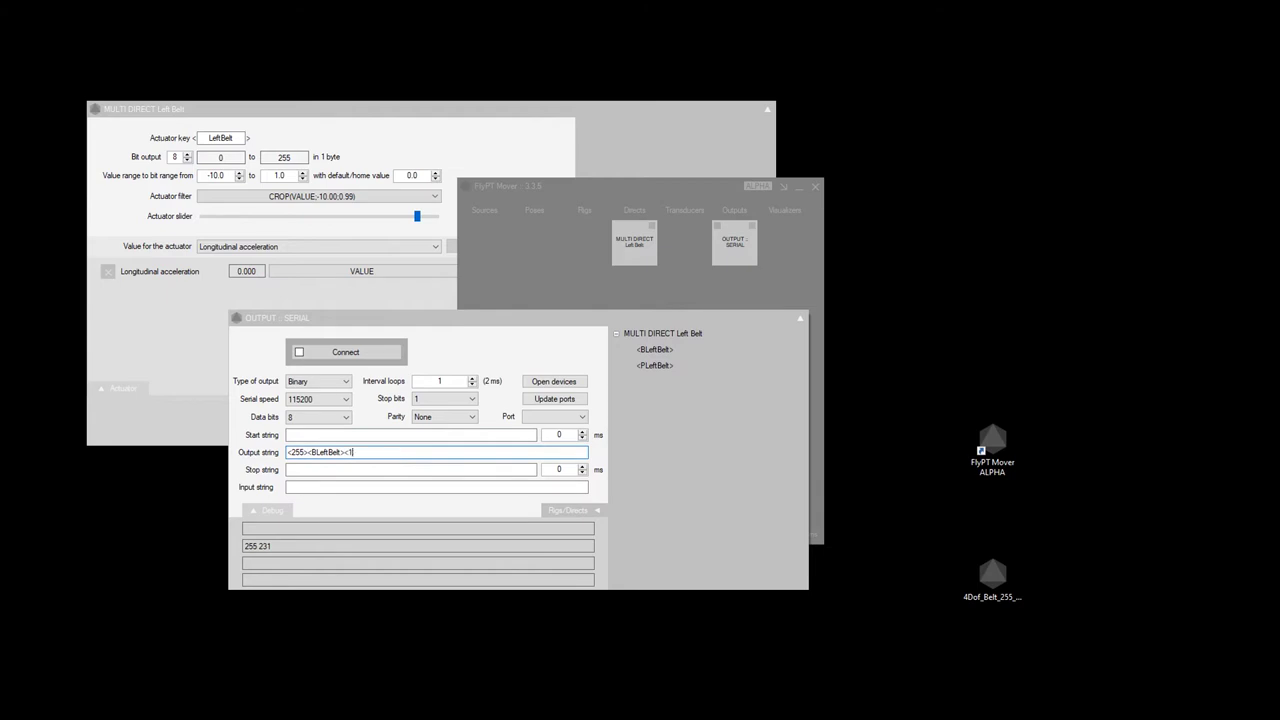
{"action": "type", "text": "<127><127><127>"}
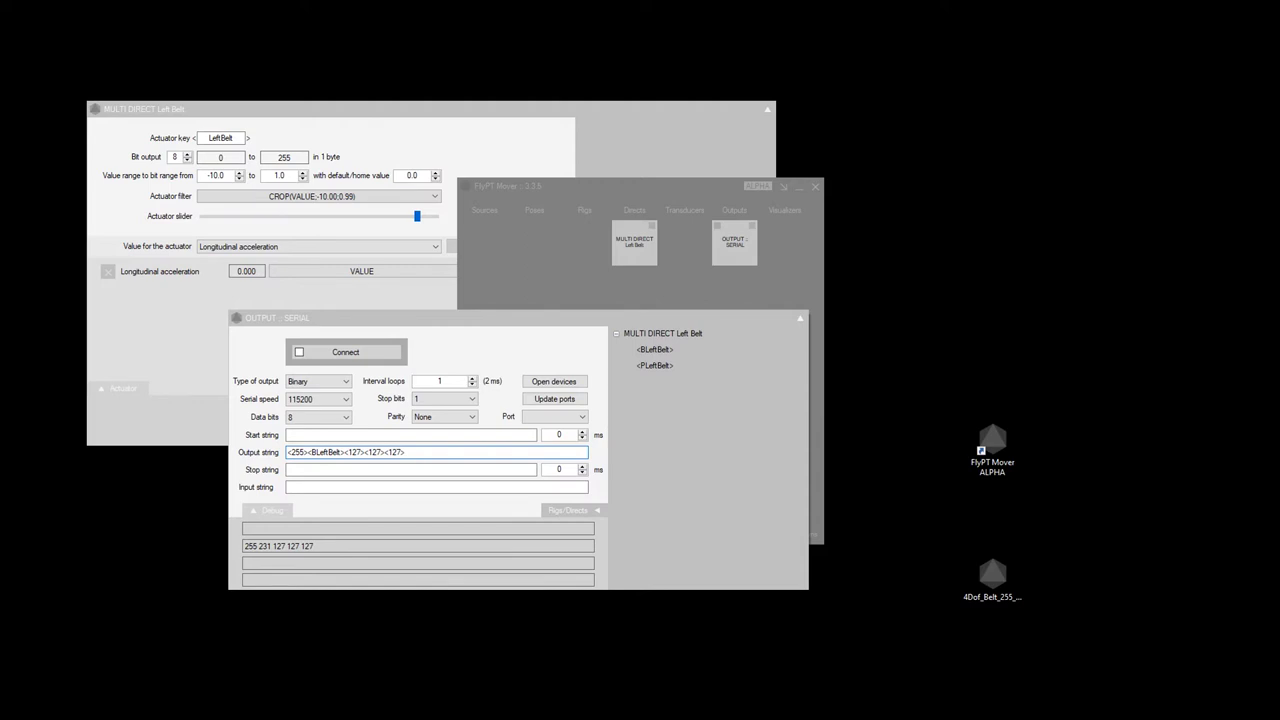
- Refresh the serial port list, select port COM6 and connect the output
{"action": "left_click", "coordinate": [553, 405]}
{"action": "left_click", "coordinate": [568, 416]}
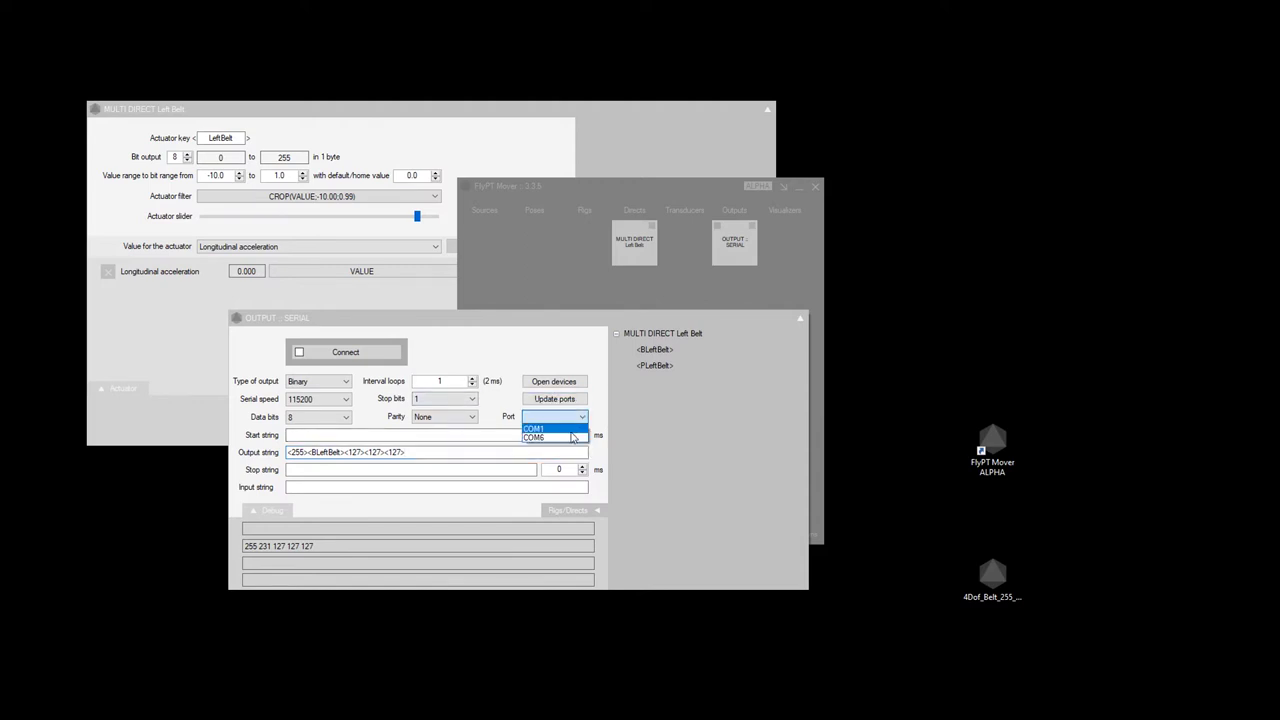
{"action": "left_click", "coordinate": [578, 434]}
{"action": "left_click", "coordinate": [354, 360]}
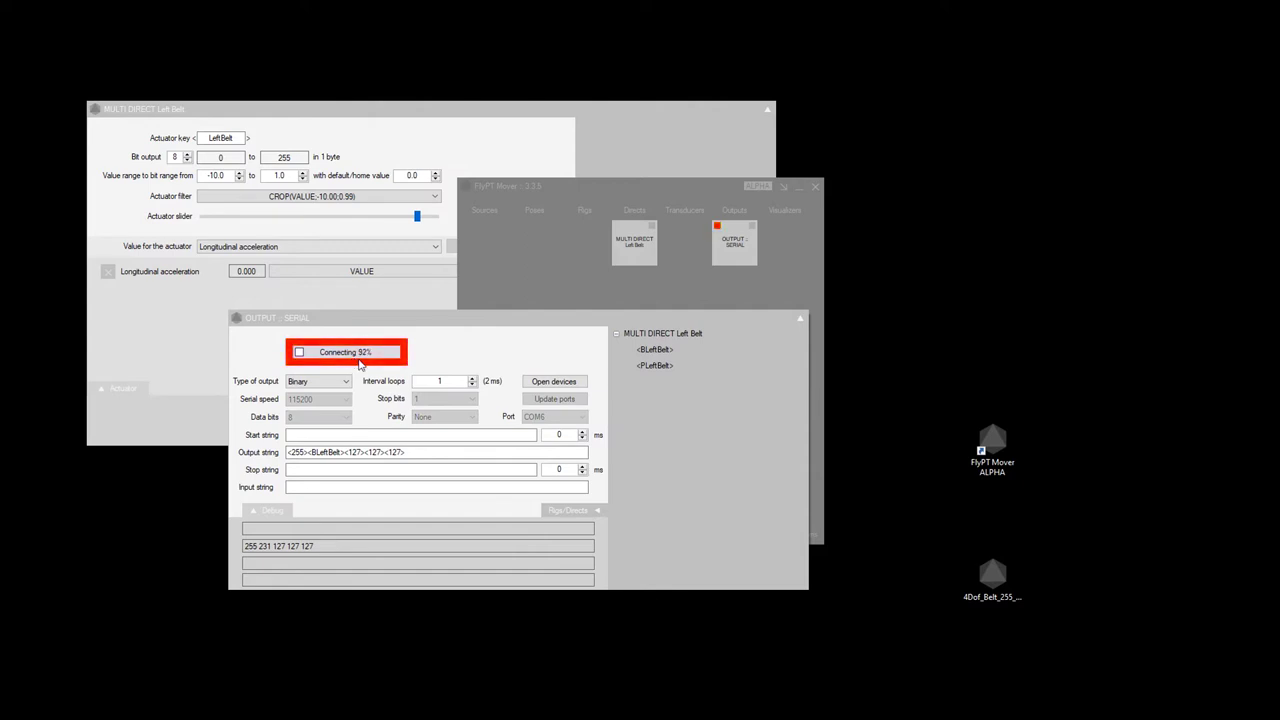
- Rearrange the serial output, camera view and Left Belt windows so the actuator settings and the camera picture are both fully visible
{"action": "left_click_drag", "start_coordinate": [405, 328], "coordinate": [725, 80]}
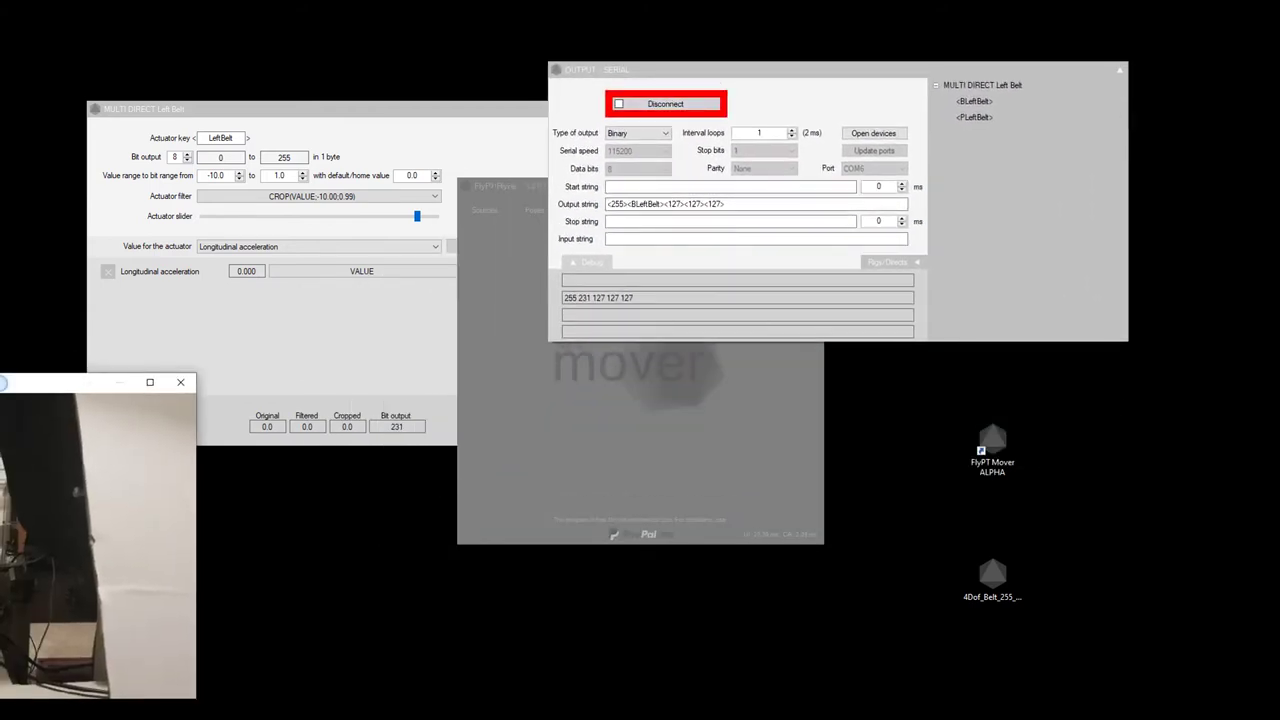
{"action": "left_click_drag", "start_coordinate": [0, 388], "coordinate": [131, 387]}
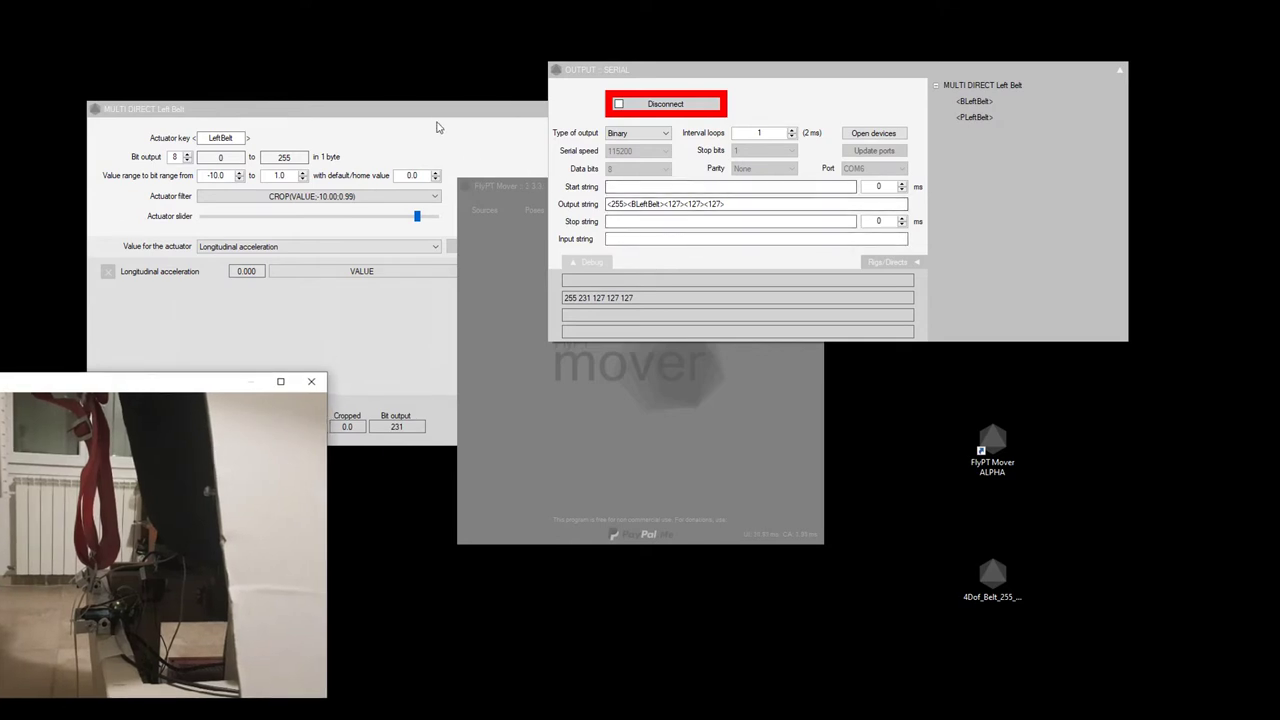
{"action": "left_click_drag", "start_coordinate": [439, 114], "coordinate": [369, 31]}
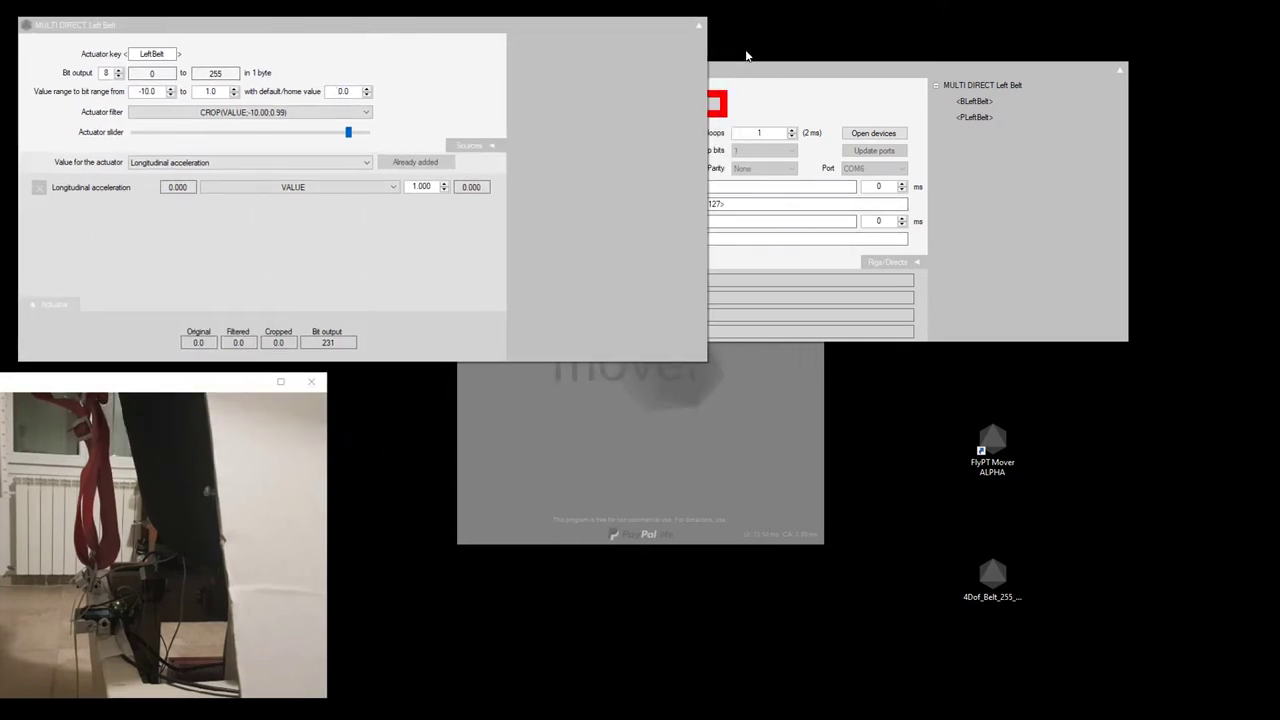
- Uncover the serial output window, test the Left Belt actuator slider at about -1.6, and disconnect the serial output
{"action": "left_click_drag", "start_coordinate": [771, 77], "coordinate": [882, 68]}
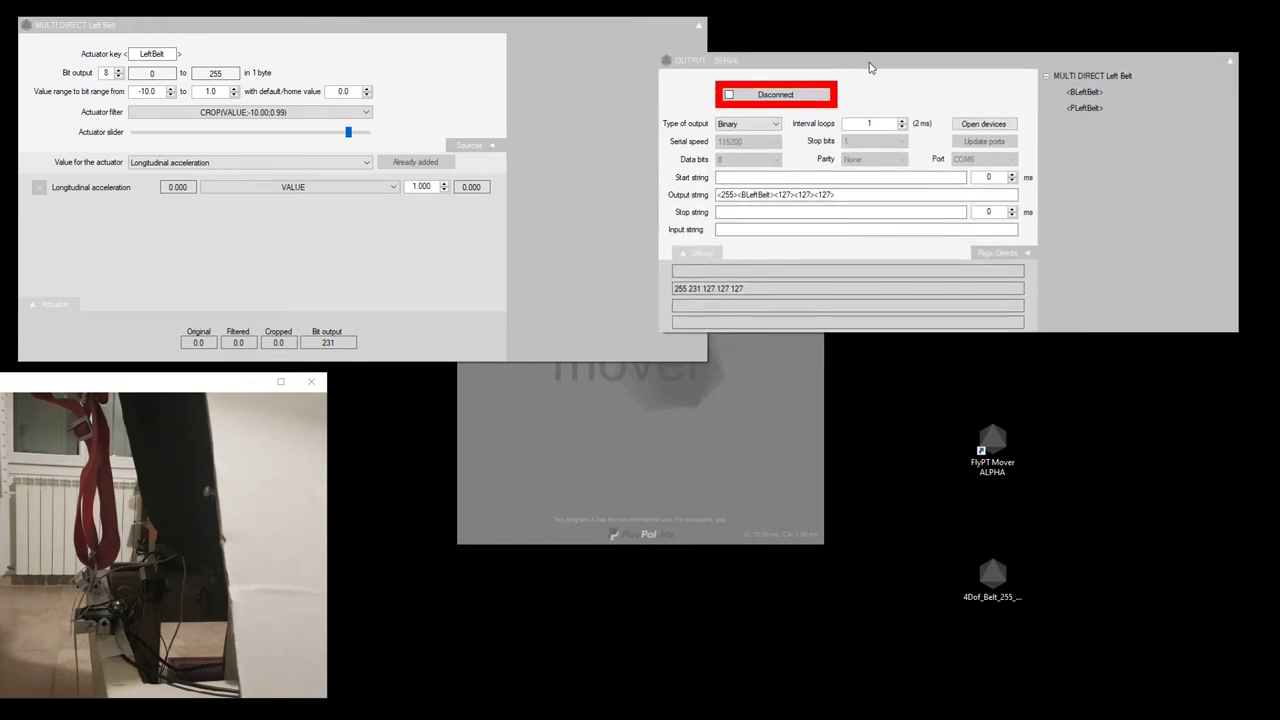
{"action": "left_click", "coordinate": [348, 133]}
{"action": "left_click_drag", "start_coordinate": [348, 137], "coordinate": [312, 155]}
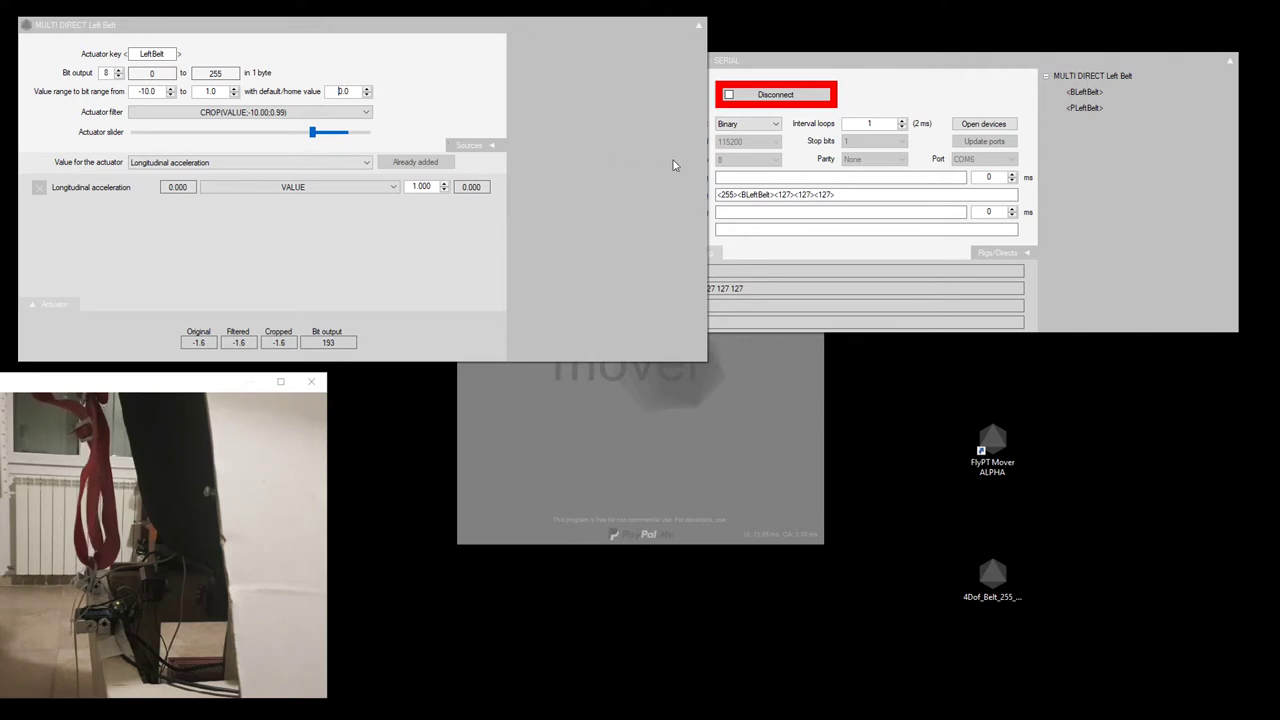
{"action": "left_click", "coordinate": [784, 97]}
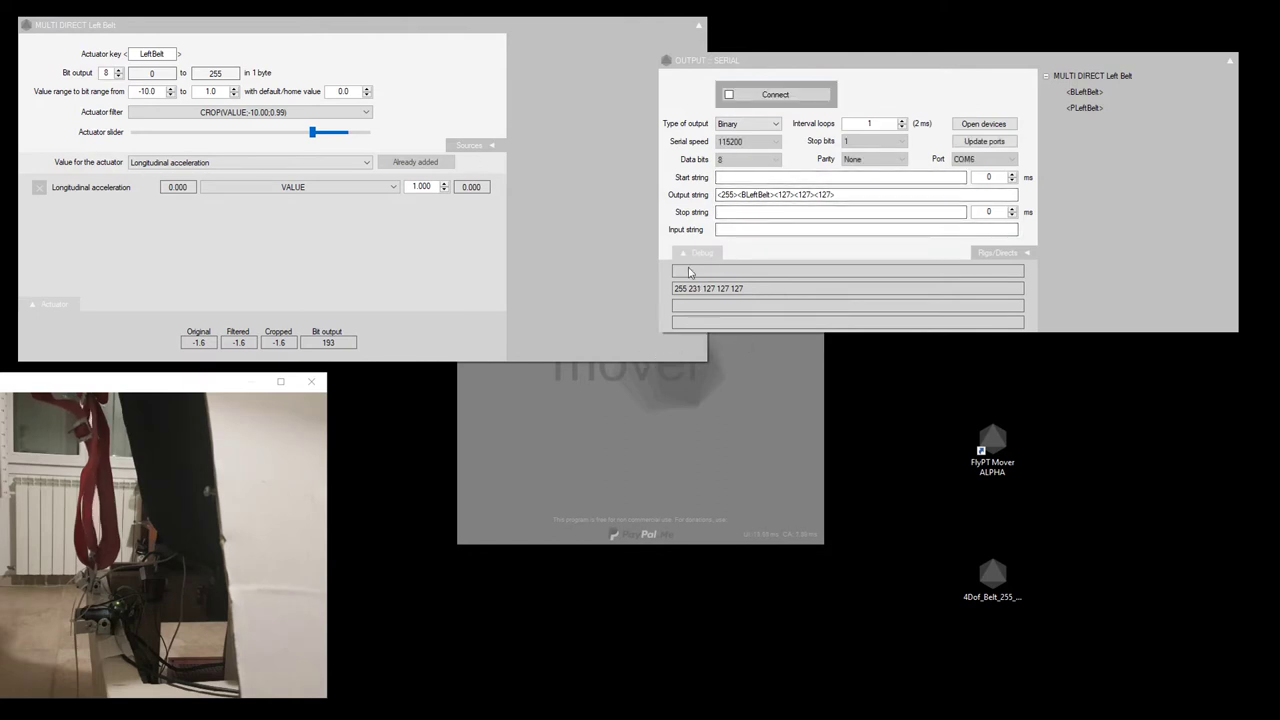
- Duplicate the Left Belt module and place the copy clear of the original's settings
{"action": "left_click", "coordinate": [697, 26]}
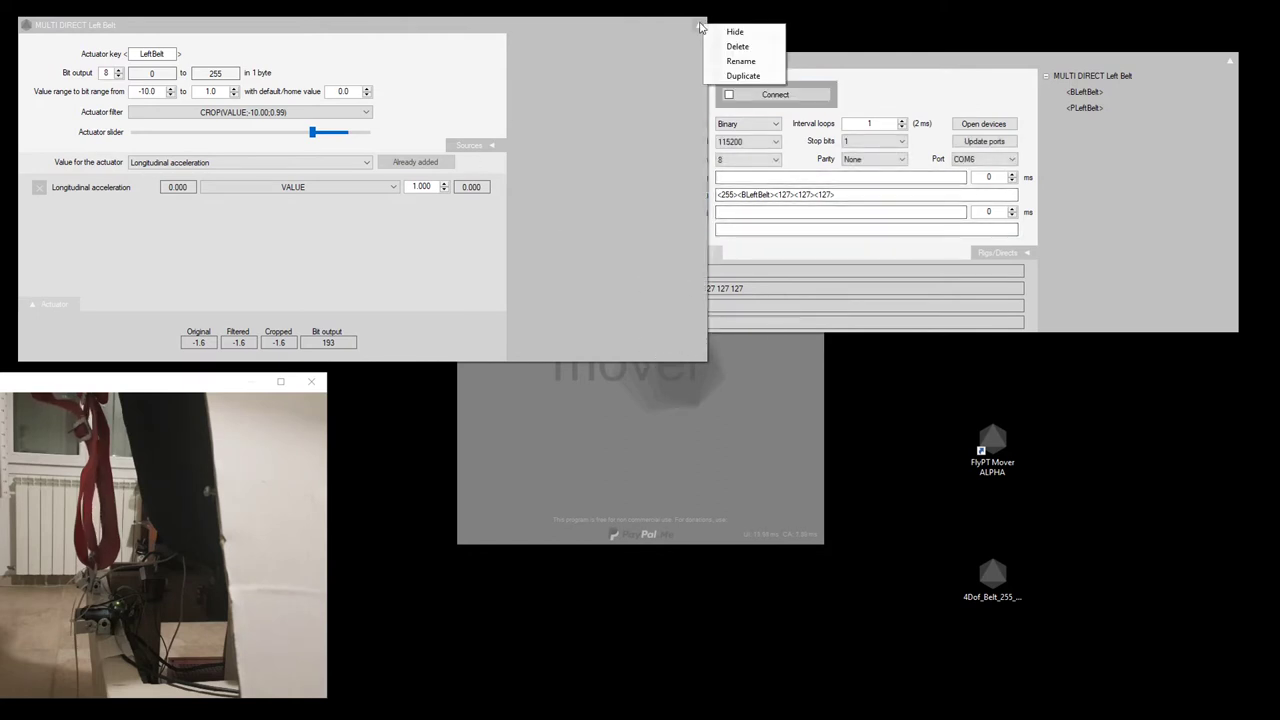
{"action": "left_click", "coordinate": [743, 76]}
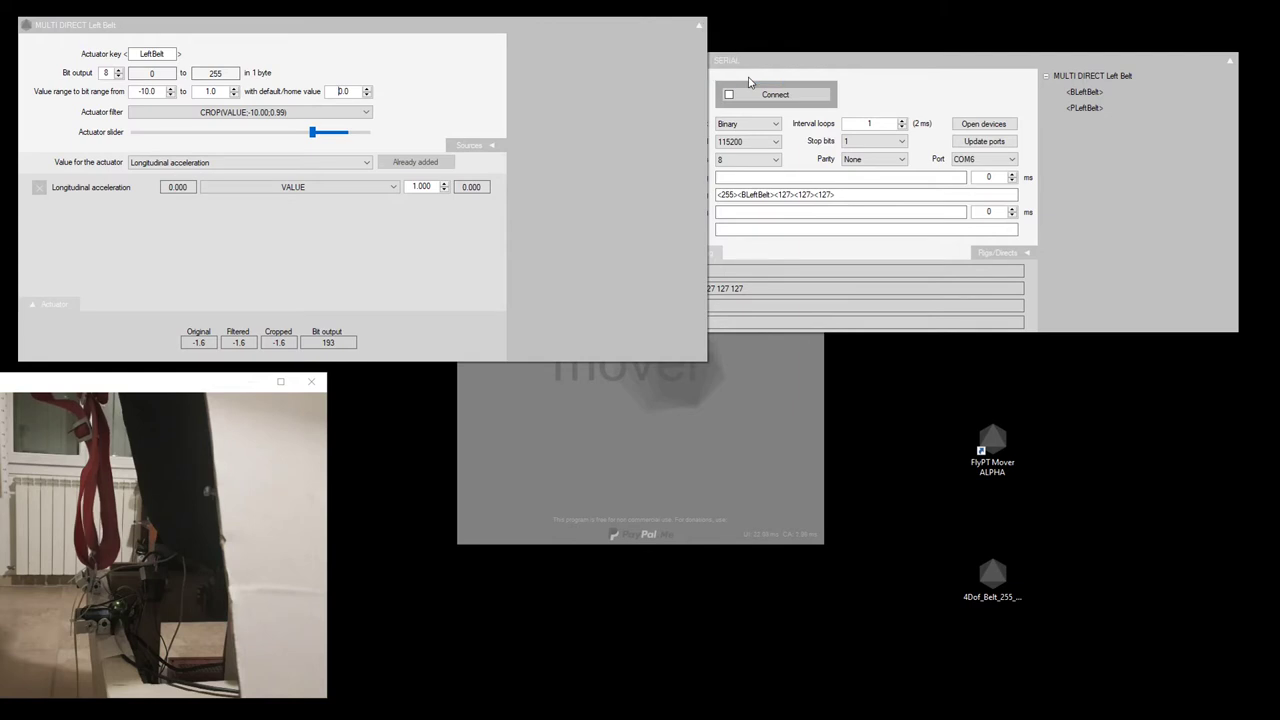
{"action": "left_click_drag", "start_coordinate": [519, 139], "coordinate": [766, 326]}
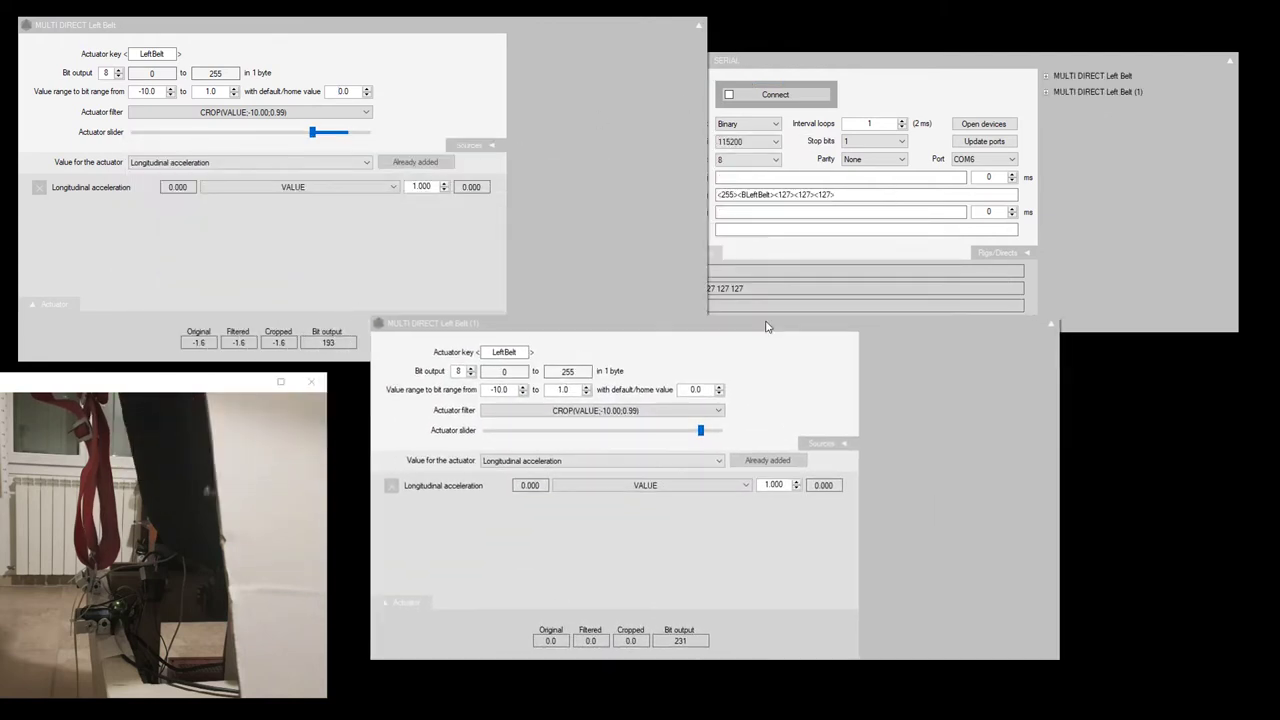
- Rename the duplicated belt module to MULTI DIRECT Right Belt
{"action": "left_click", "coordinate": [1048, 325]}
{"action": "left_click", "coordinate": [1092, 362]}
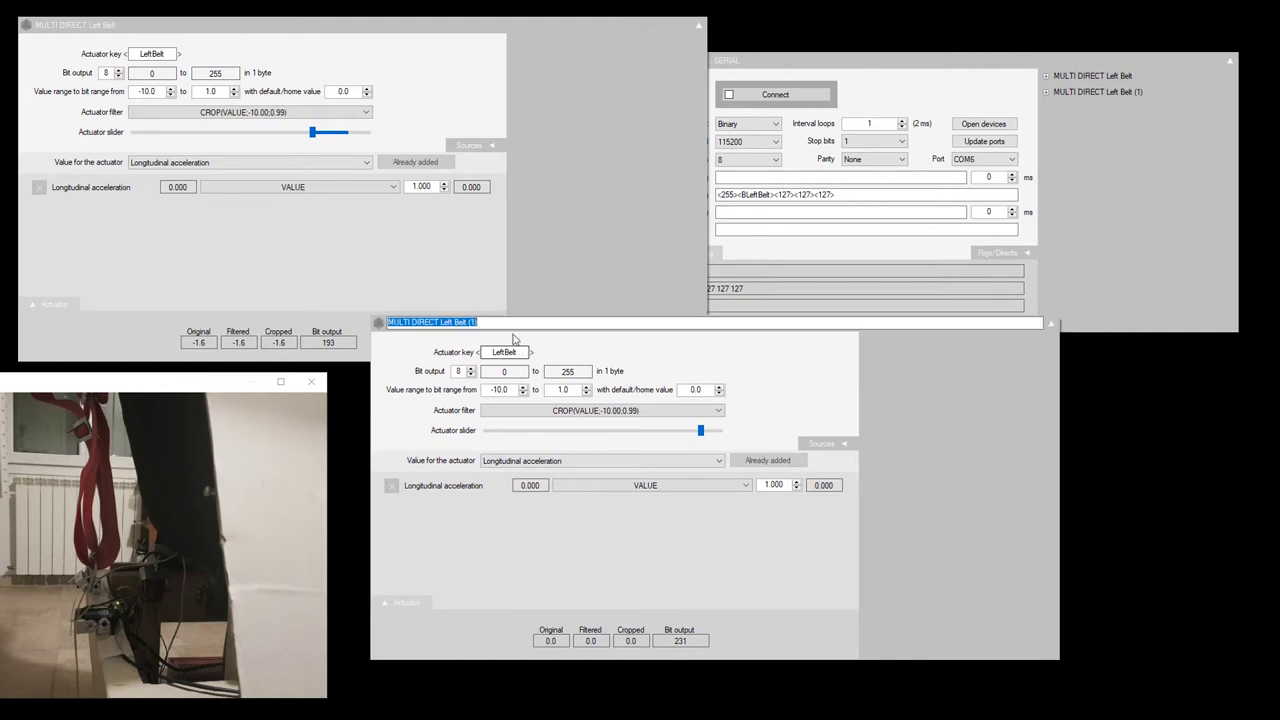
{"action": "double_click", "coordinate": [448, 322]}
{"action": "type", "text": "Right"}
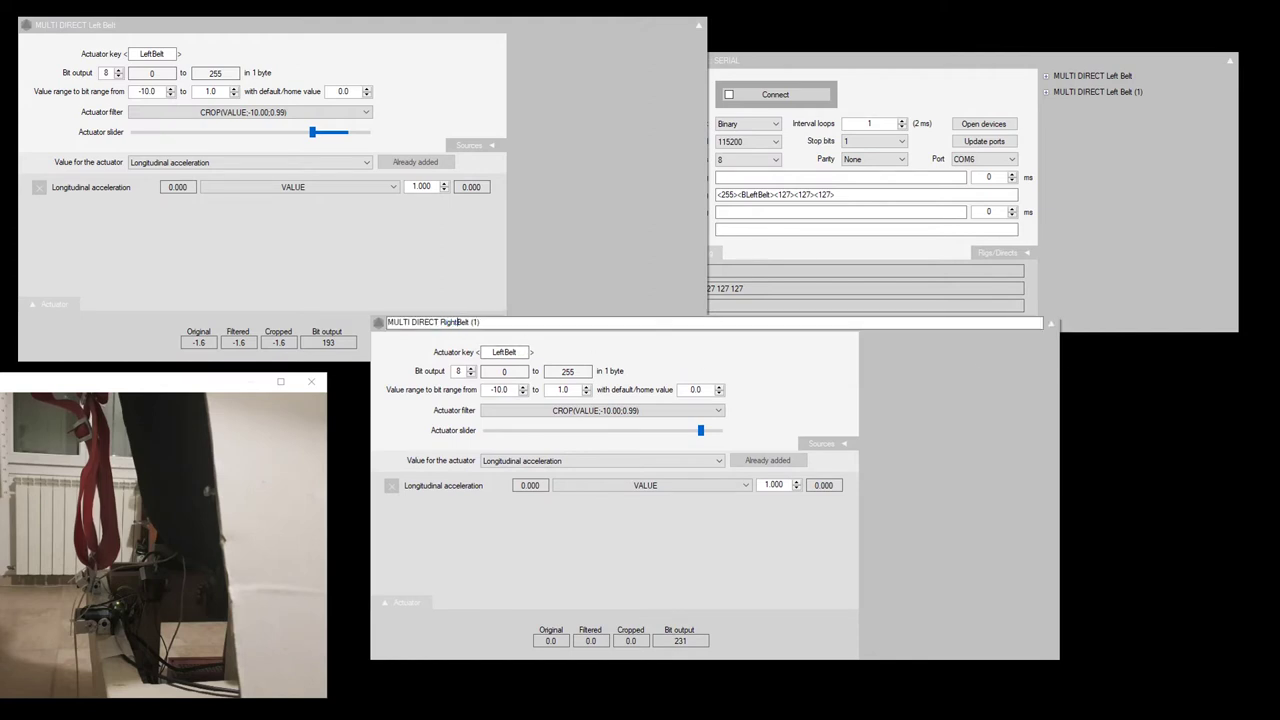
{"action": "key", "text": "End"}
{"action": "key", "text": "Return"}
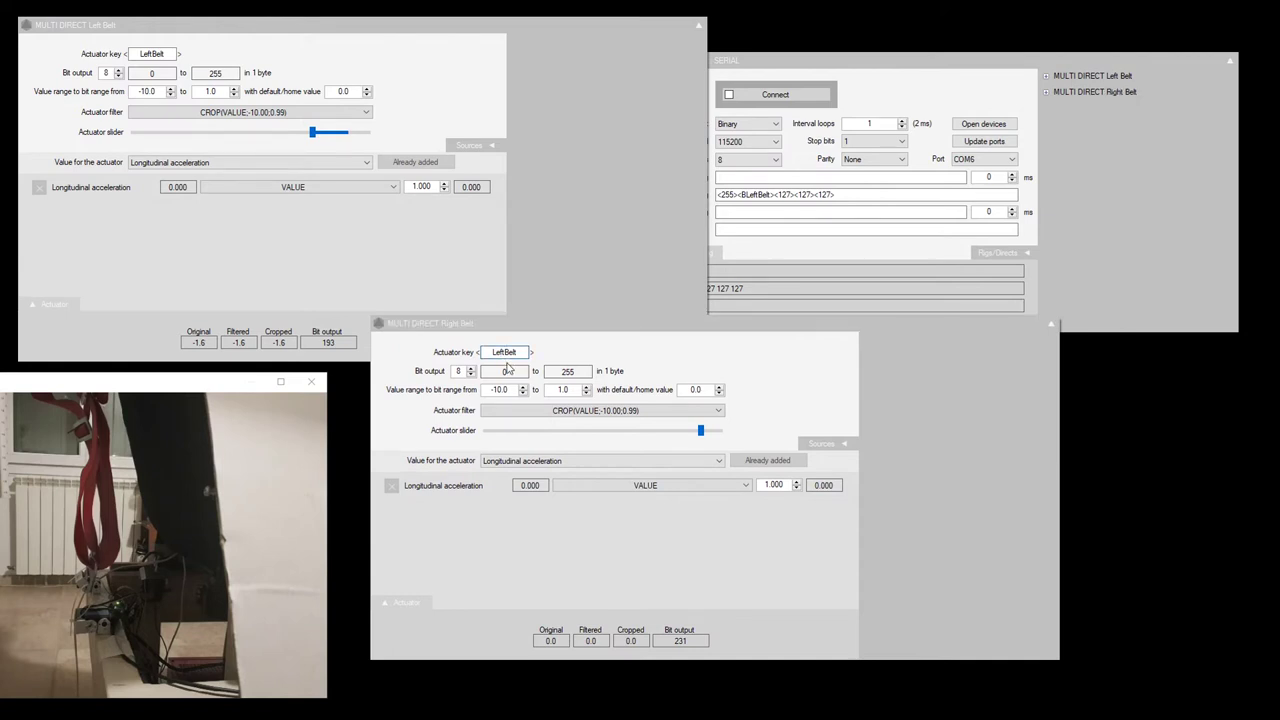
- Change the Right Belt module's actuator key to RightBelt
{"action": "key", "text": "BackSpace"}
{"action": "key", "text": "BackSpace"}
{"action": "key", "text": "BackSpace"}
{"action": "key", "text": "BackSpace"}
{"action": "type", "text": "R"}
{"action": "type", "text": "R"}
{"action": "type", "text": "ight"}
- Insert the Right Belt variable in the serial output string and remove one <127>, giving <255><BLeftBelt><BRightBelt><127><127>
{"action": "left_click", "coordinate": [862, 194]}
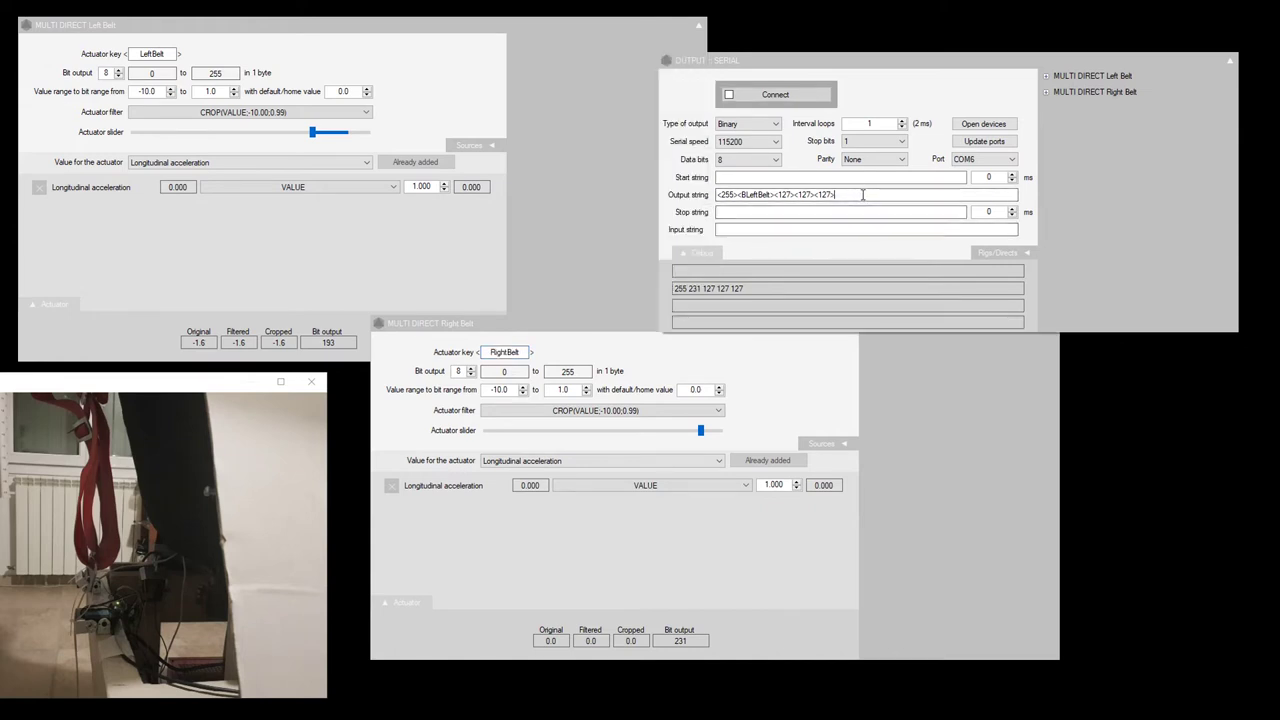
{"action": "left_click", "coordinate": [1045, 92]}
{"action": "left_click", "coordinate": [1083, 109]}
{"action": "left_click_drag", "start_coordinate": [922, 146], "coordinate": [773, 198]}
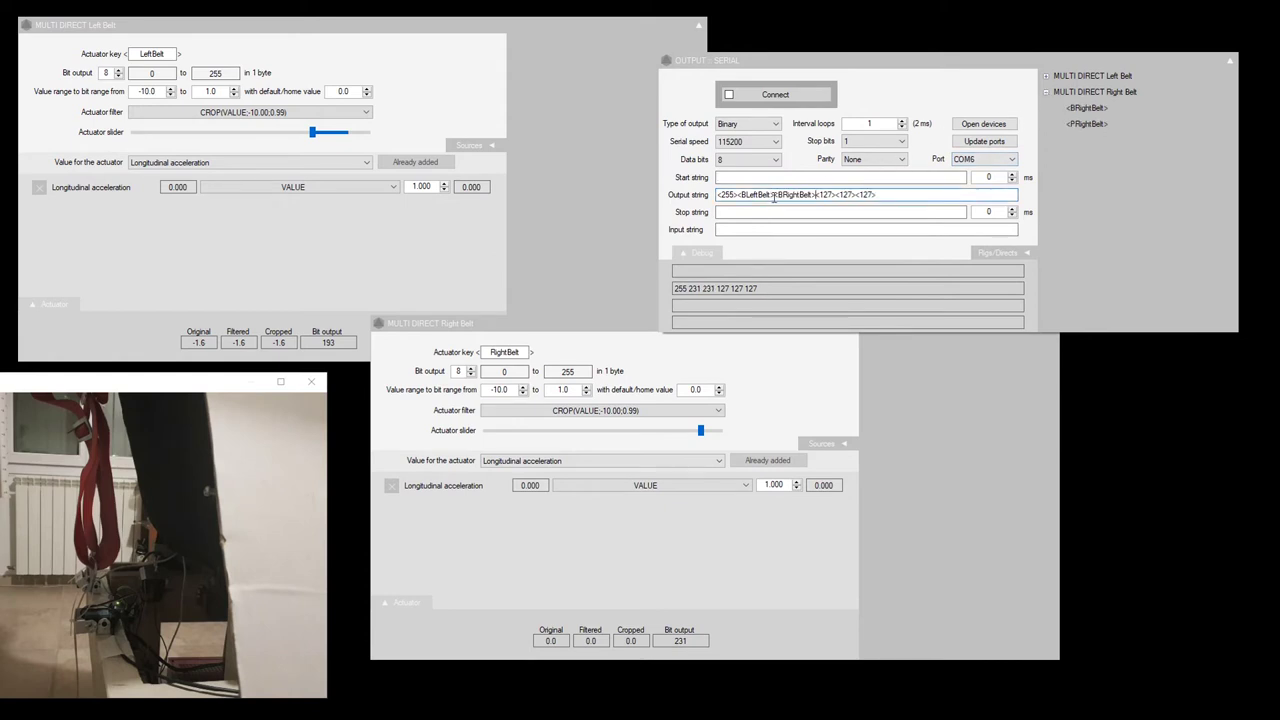
{"action": "key", "text": "Delete"}
{"action": "key", "text": "Delete"}
{"action": "key", "text": "Delete"}
{"action": "key", "text": "Delete"}
{"action": "key", "text": "Delete"}
- Connect the serial output and test both belts by sliding Right Belt to about 0.9 and Left Belt to about 0.6
{"action": "left_click", "coordinate": [783, 97]}
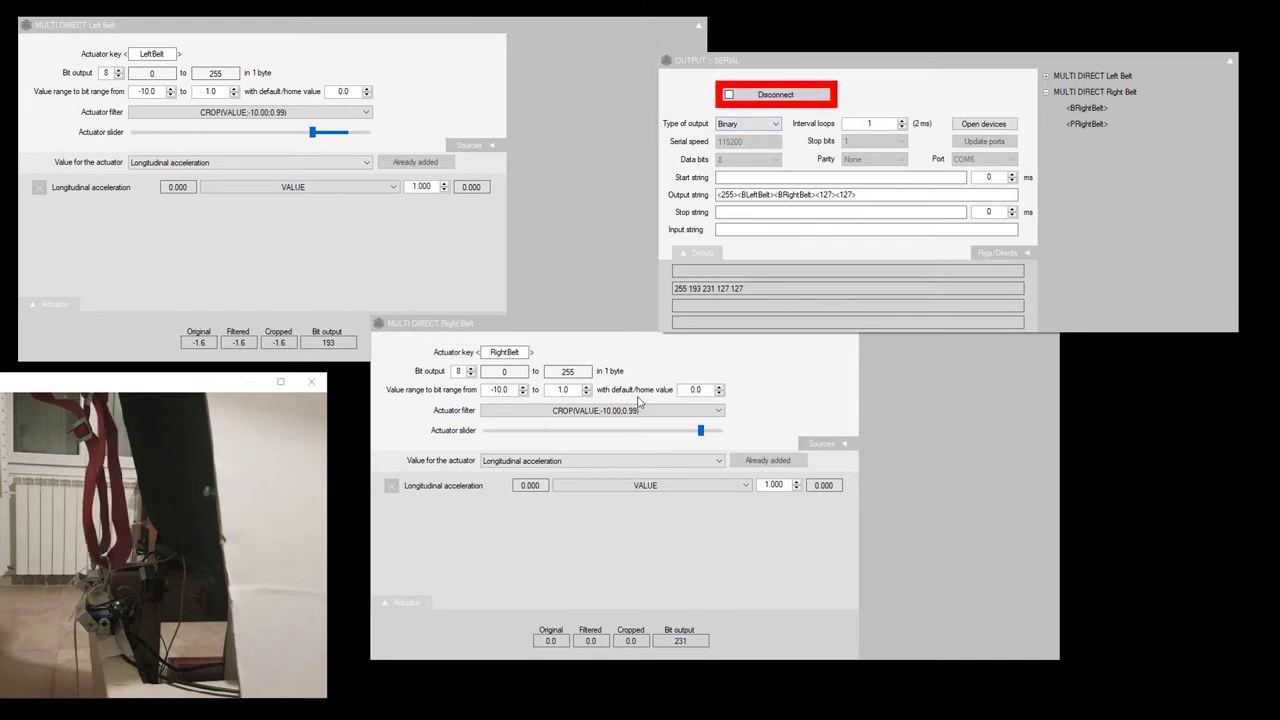
{"action": "mouse_move", "coordinate": [700, 432]}
{"action": "left_mouse_down"}
{"action": "mouse_move", "coordinate": [598, 440]}
{"action": "mouse_move", "coordinate": [740, 440]}
{"action": "mouse_move", "coordinate": [490, 440]}
{"action": "mouse_move", "coordinate": [718, 442]}
{"action": "left_mouse_up"}
{"action": "left_click_drag", "start_coordinate": [314, 133], "coordinate": [361, 145]}
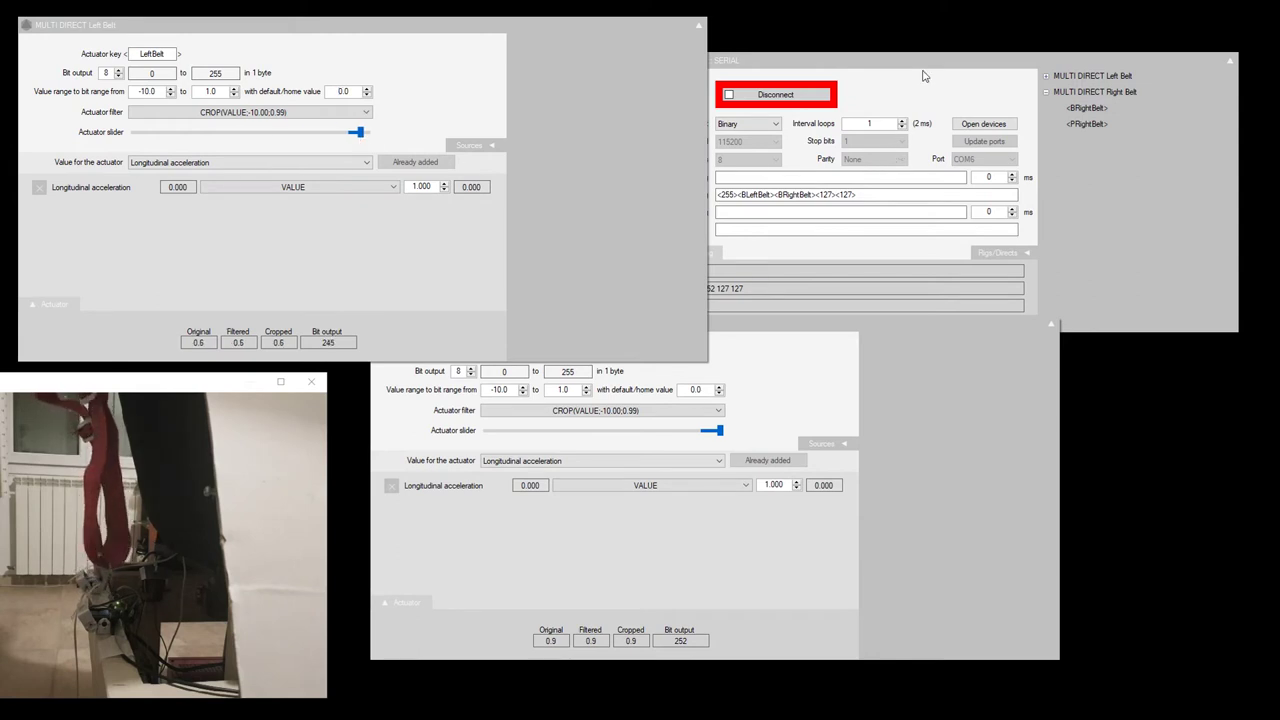
- Uncover the main Mover window, add a Loop source to the setup, and move its window off the Left Belt settings
{"action": "left_click_drag", "start_coordinate": [920, 60], "coordinate": [960, 423]}
{"action": "left_click", "coordinate": [820, 289]}
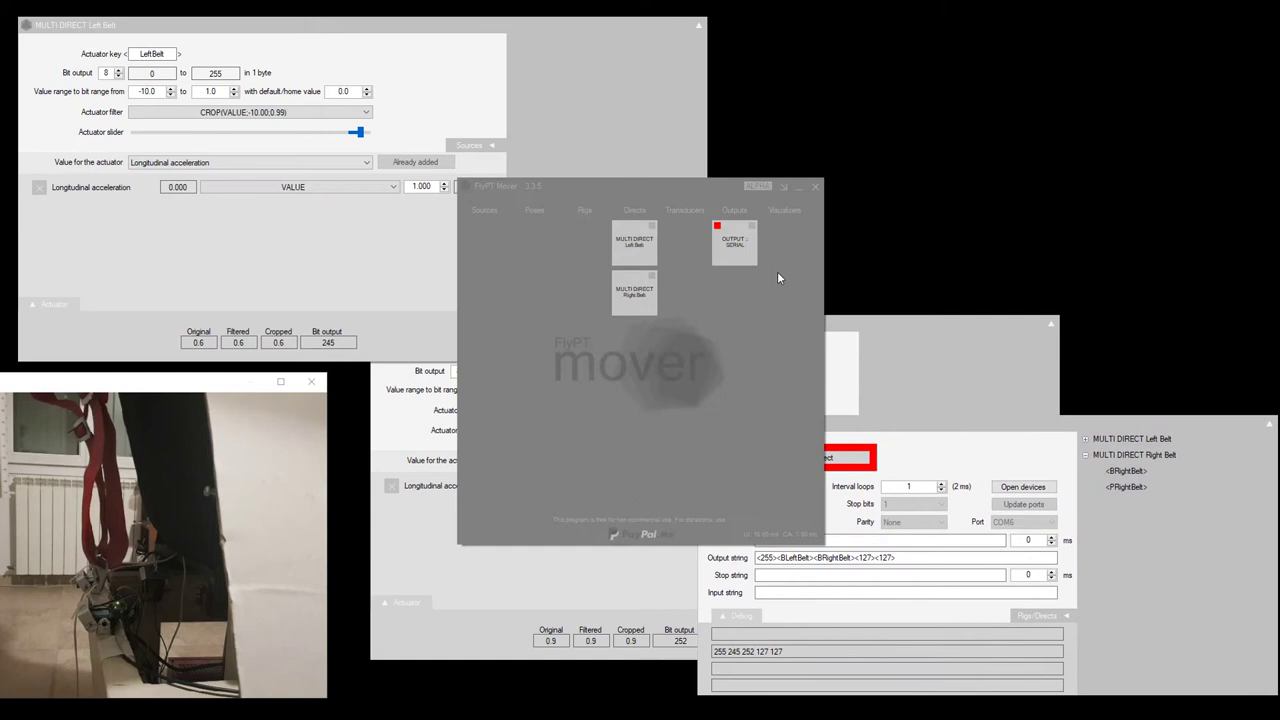
{"action": "right_click", "coordinate": [549, 276]}
{"action": "mouse_move", "coordinate": [599, 302]}
{"action": "mouse_move", "coordinate": [720, 308]}
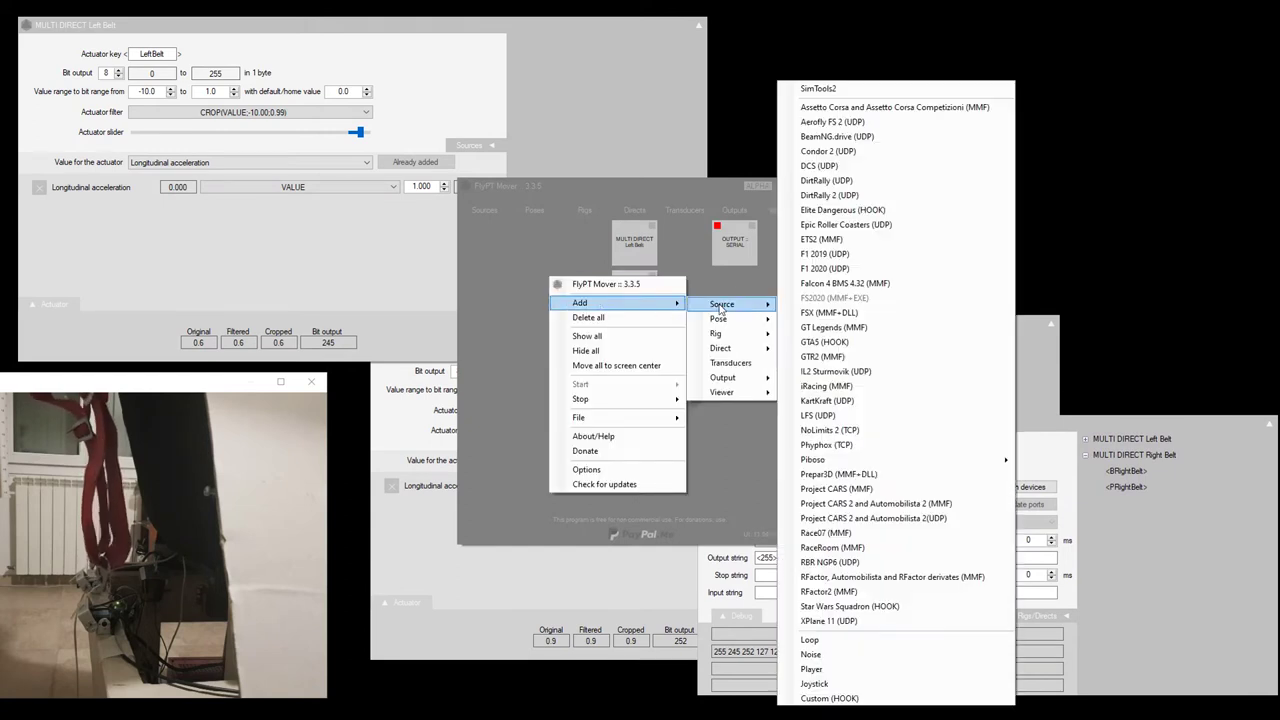
{"action": "left_click", "coordinate": [861, 641]}
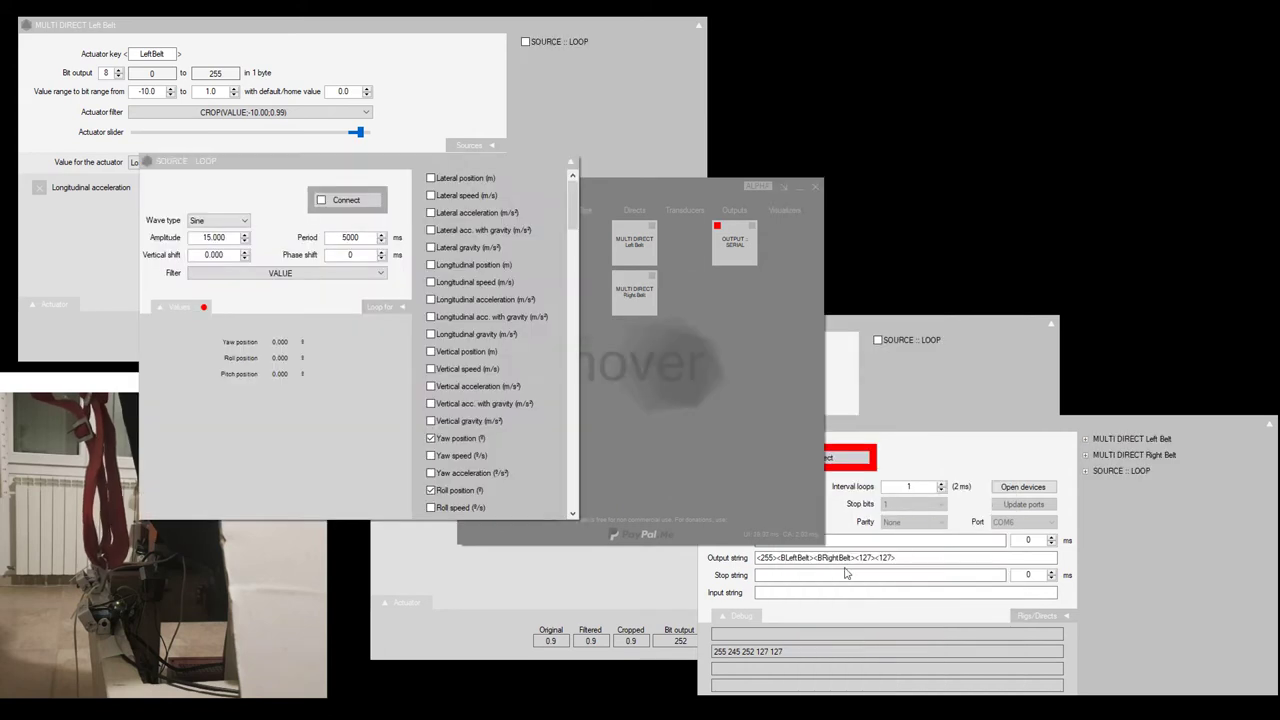
{"action": "left_click_drag", "start_coordinate": [448, 163], "coordinate": [701, 85]}
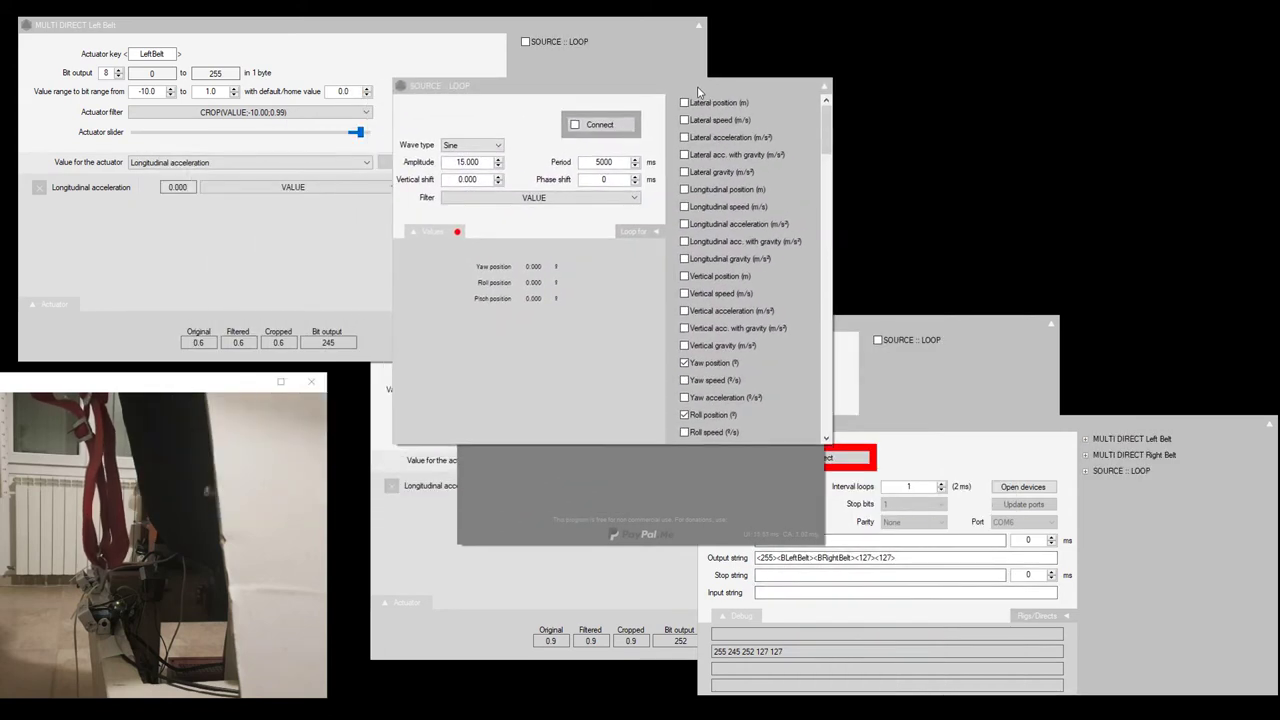
- Keep the Loop source's sine wave, apply it to longitudinal acceleration, connect it, and move its window aside
{"action": "left_click", "coordinate": [488, 148]}
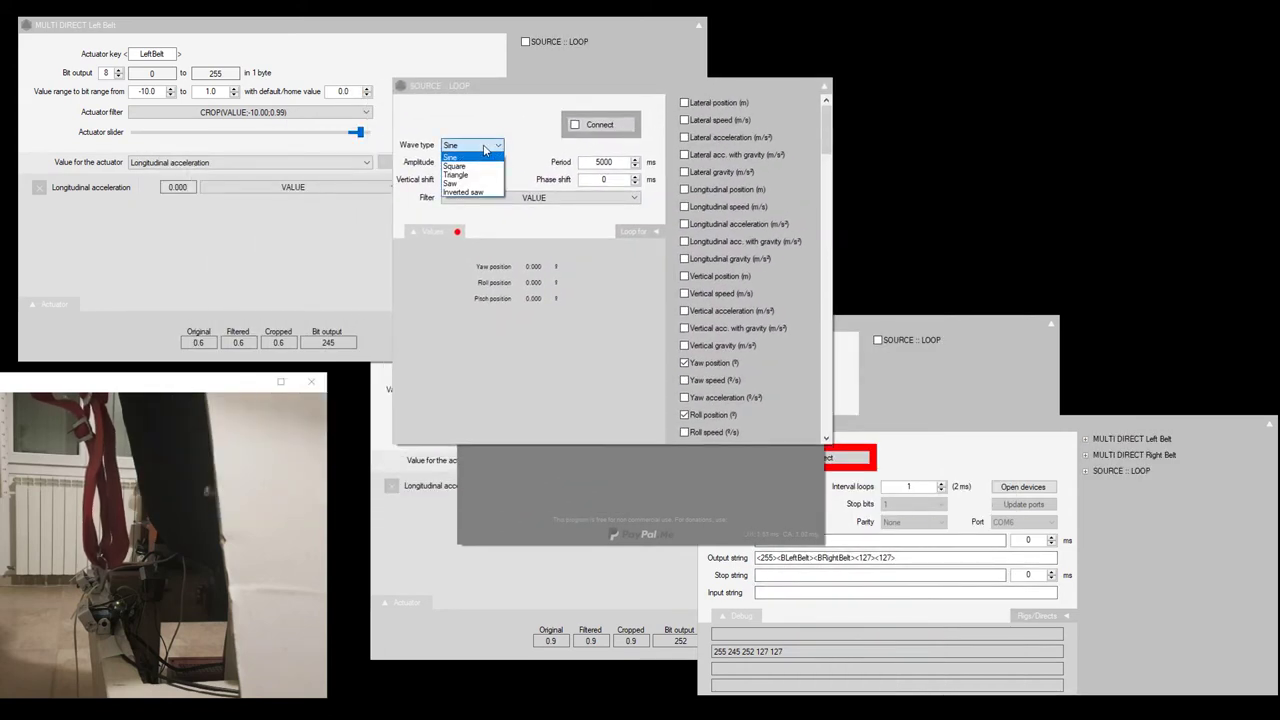
{"action": "left_click", "coordinate": [492, 131]}
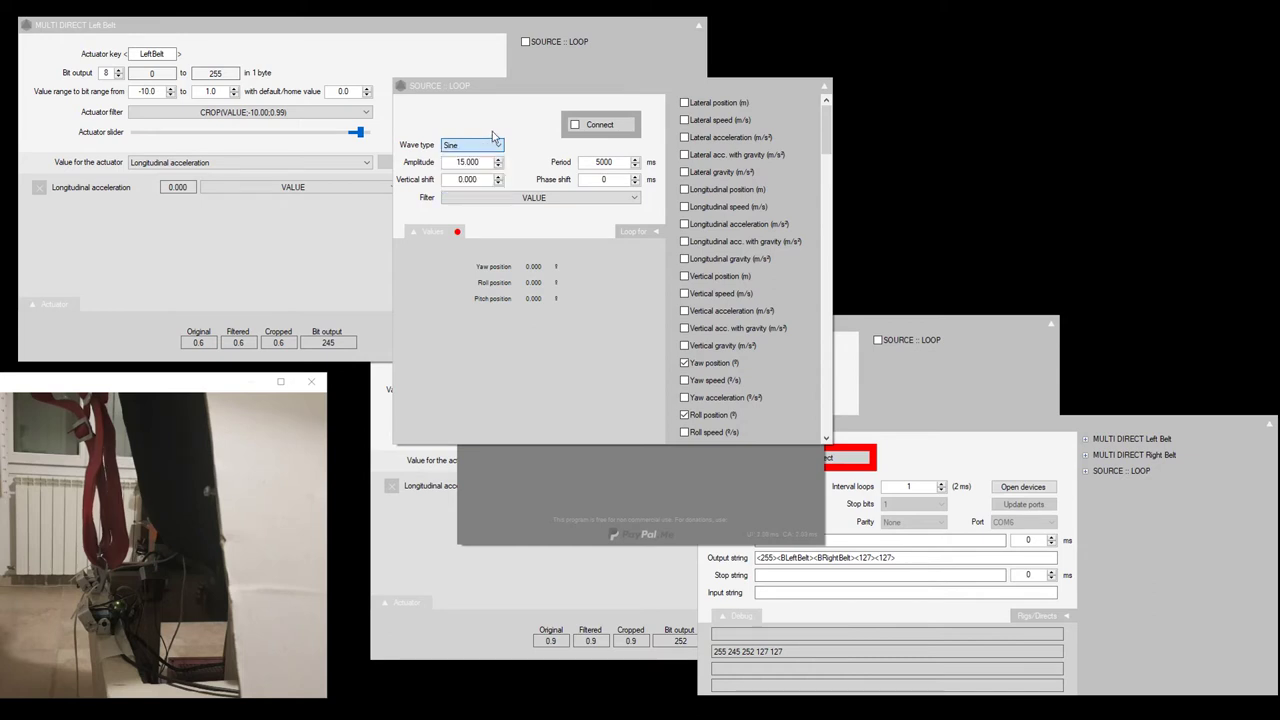
{"action": "left_click", "coordinate": [685, 224]}
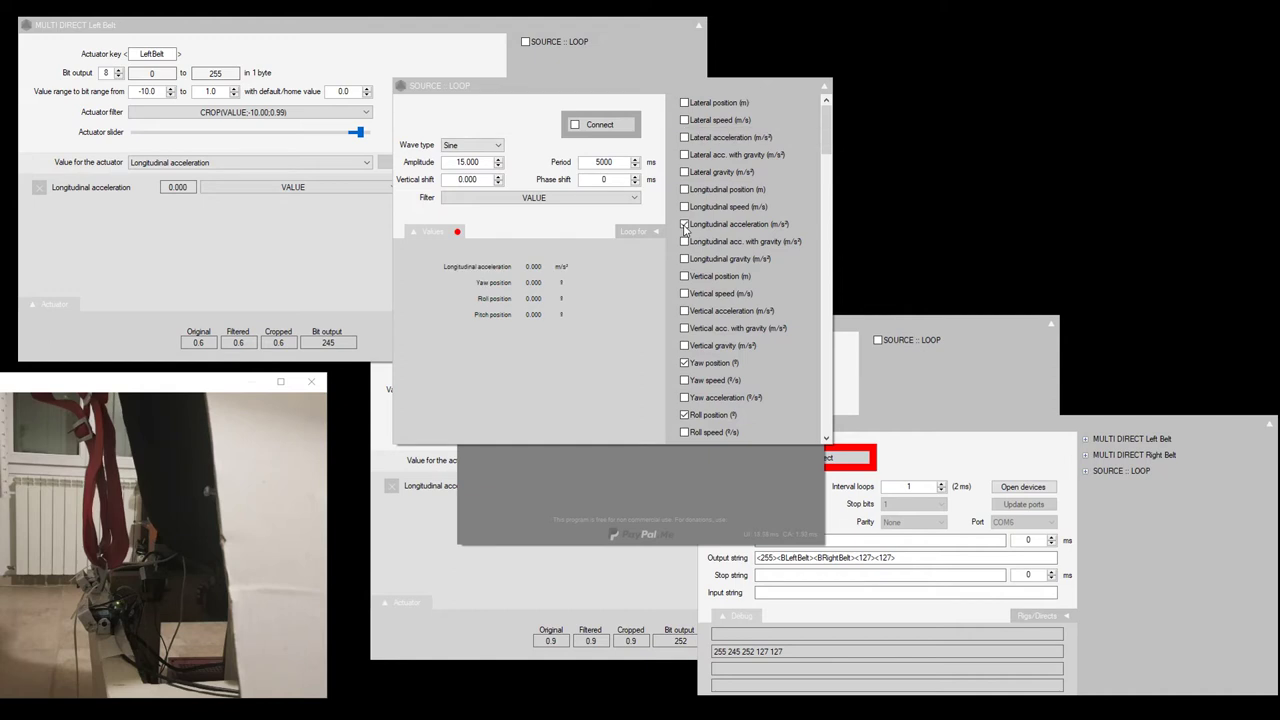
{"action": "left_click", "coordinate": [613, 135]}
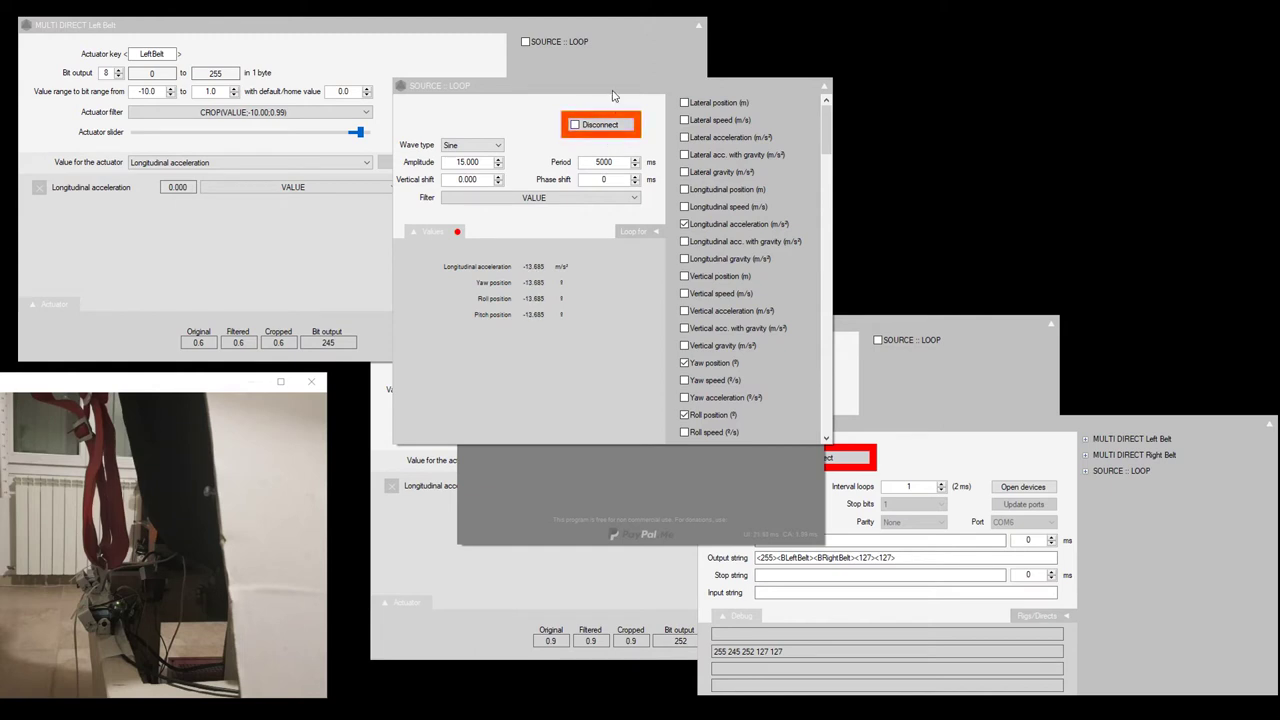
{"action": "left_click_drag", "start_coordinate": [613, 90], "coordinate": [926, 62]}
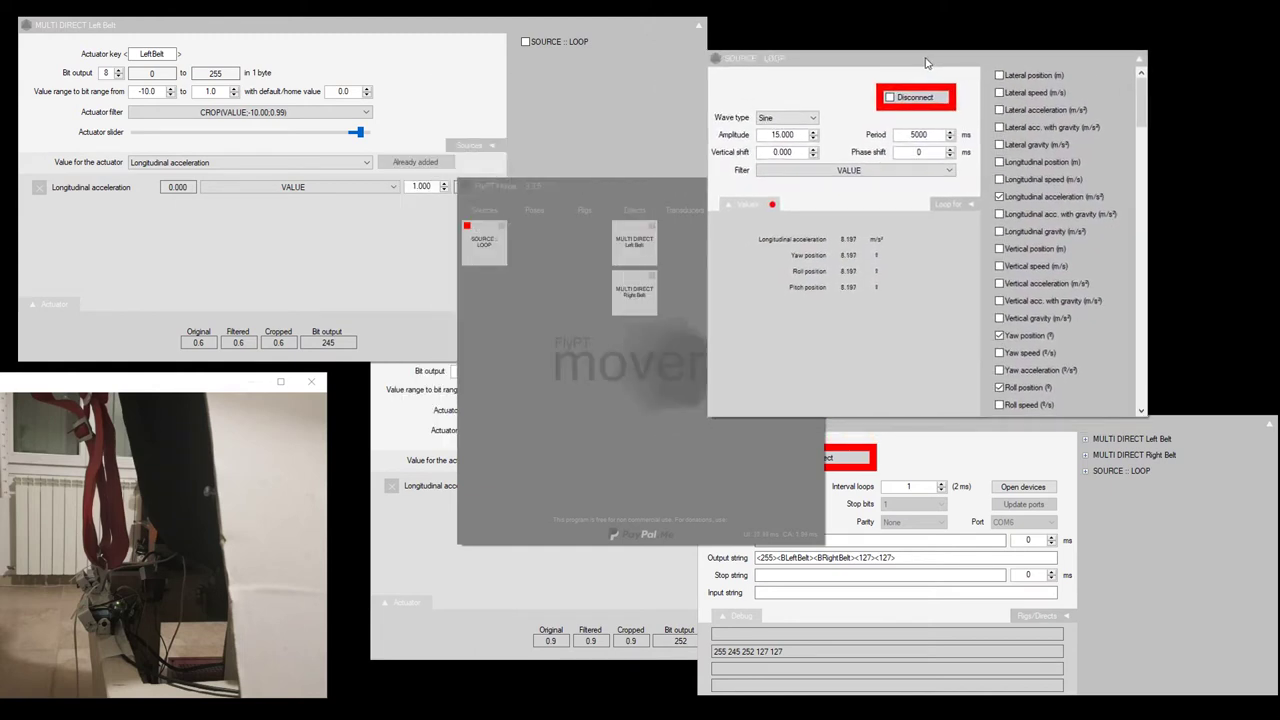
- Enable SOURCE :: LOOP as the input source of the Left Belt module
{"action": "left_click", "coordinate": [651, 91]}
{"action": "left_click", "coordinate": [525, 42]}
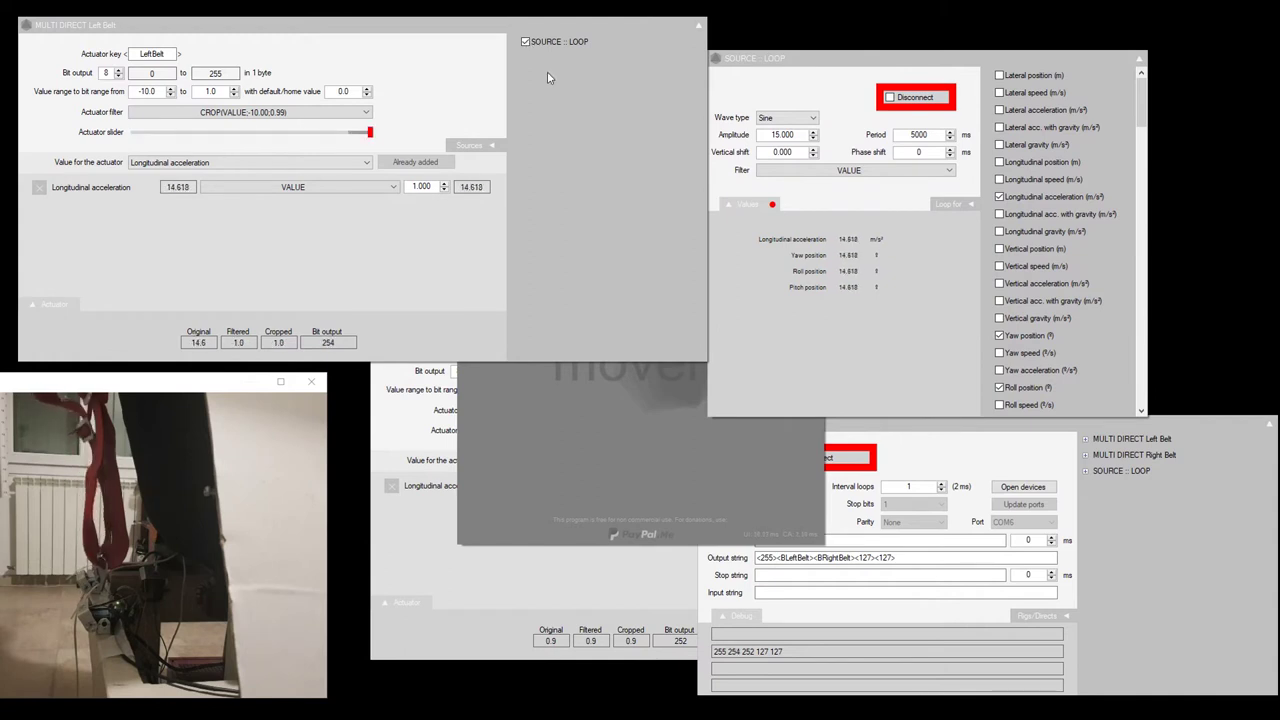
{"action": "left_click", "coordinate": [557, 583]}
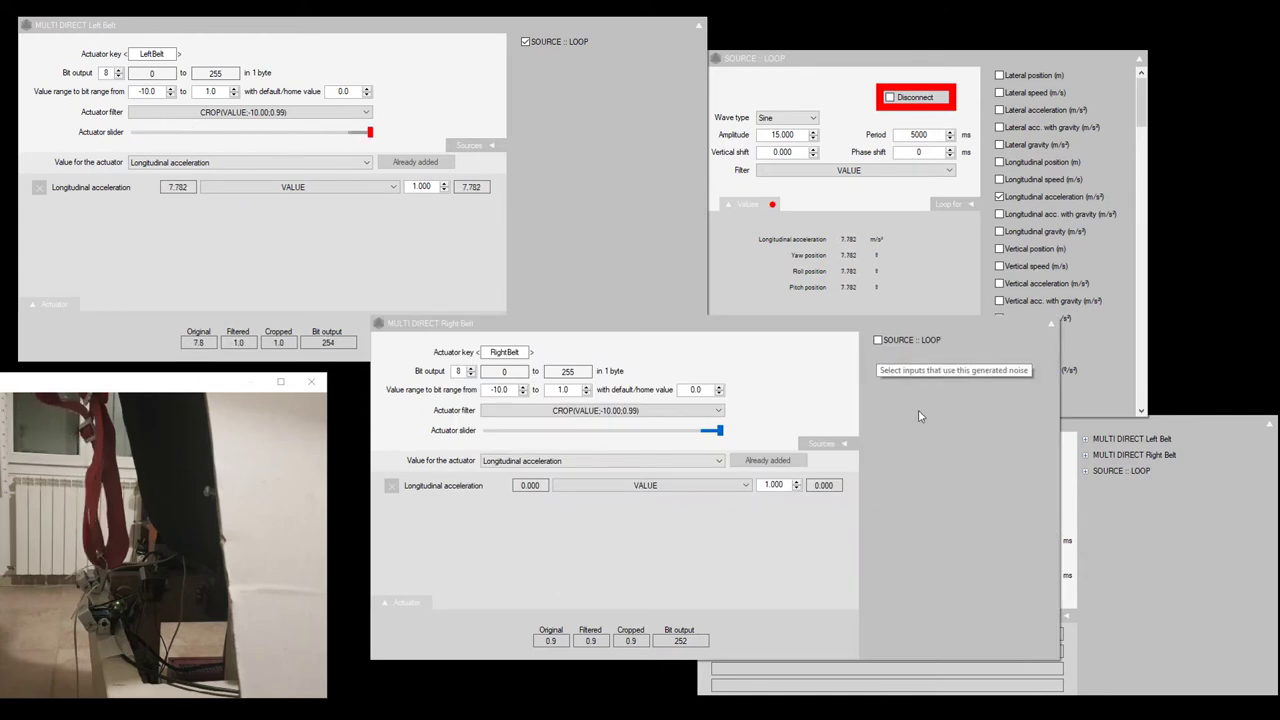
- Duplicate the Loop source, move the copy beside the original, and set the copy's phase shift to 2500 ms
{"action": "left_click", "coordinate": [935, 60]}
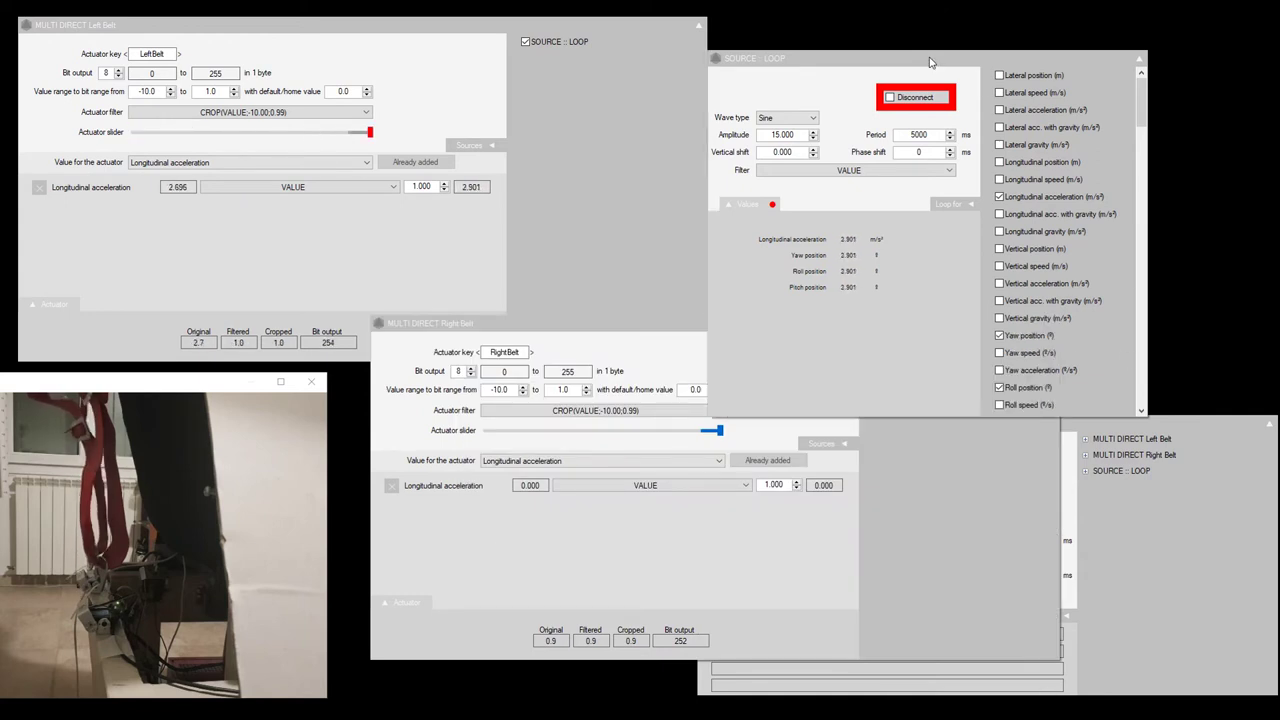
{"action": "left_click", "coordinate": [1140, 60]}
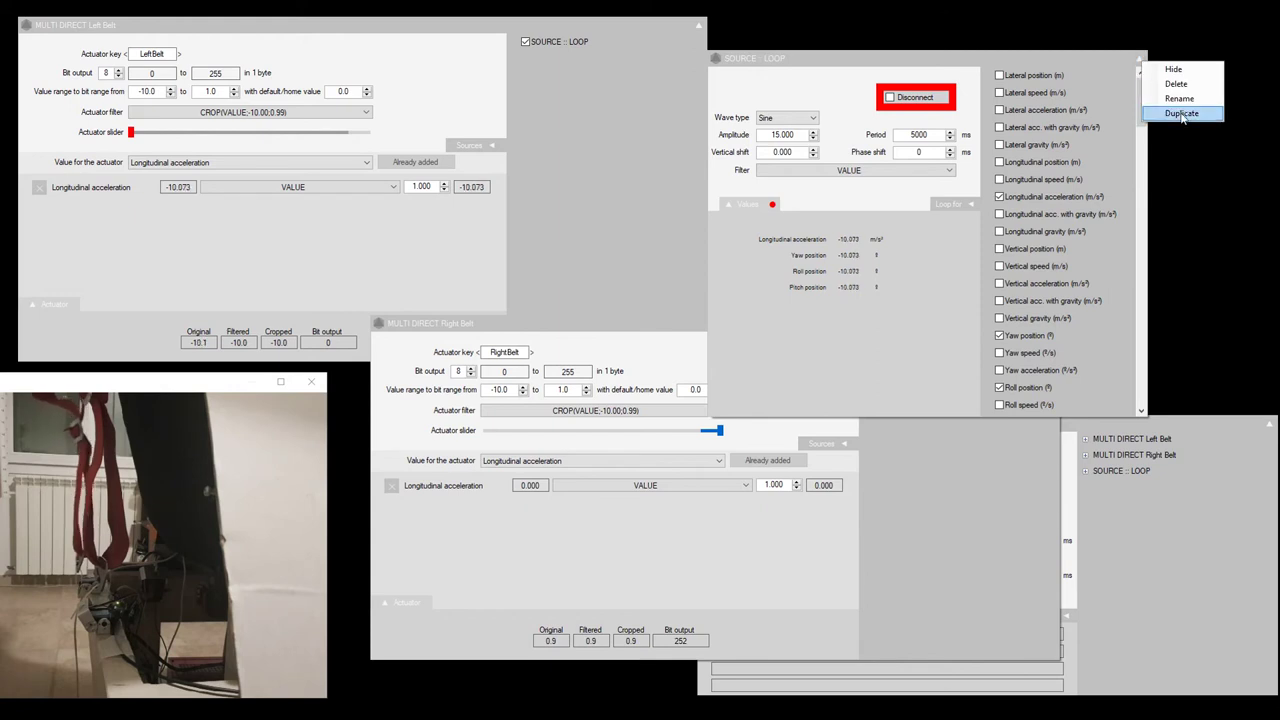
{"action": "left_click", "coordinate": [1181, 114]}
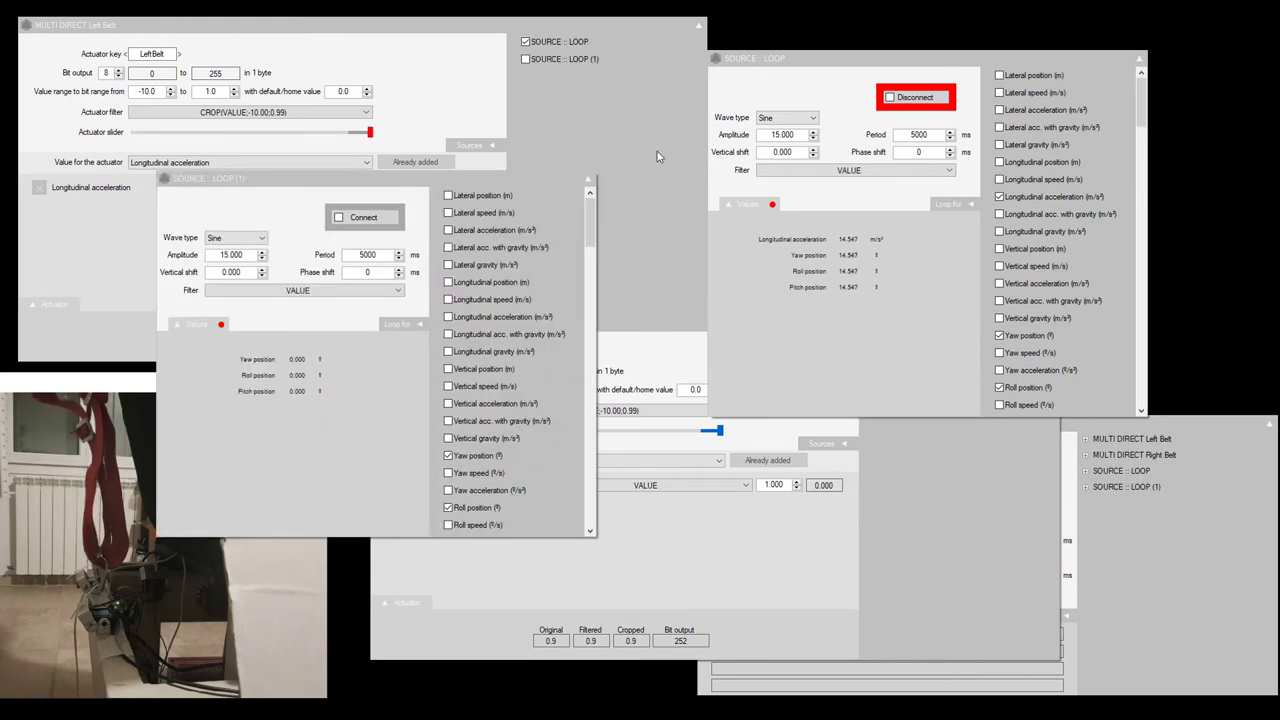
{"action": "left_click_drag", "start_coordinate": [555, 185], "coordinate": [1190, 143]}
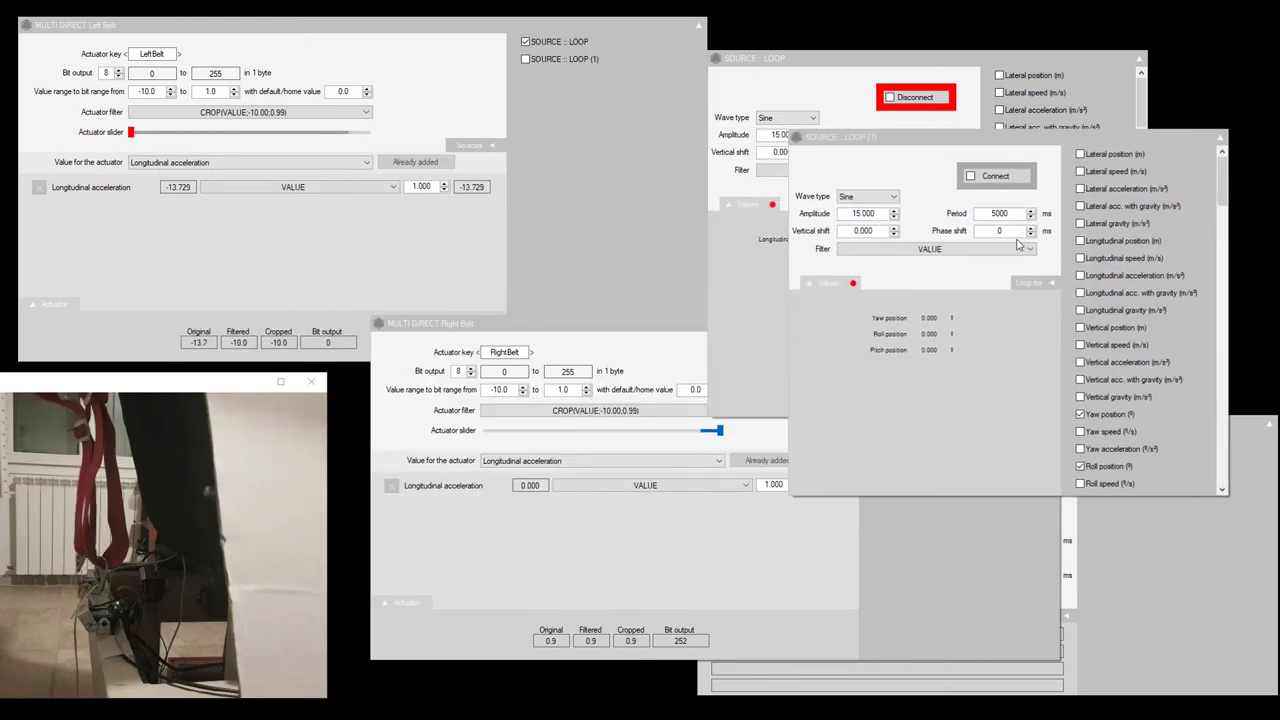
{"action": "key", "text": "BackSpace"}
{"action": "type", "text": "2500"}
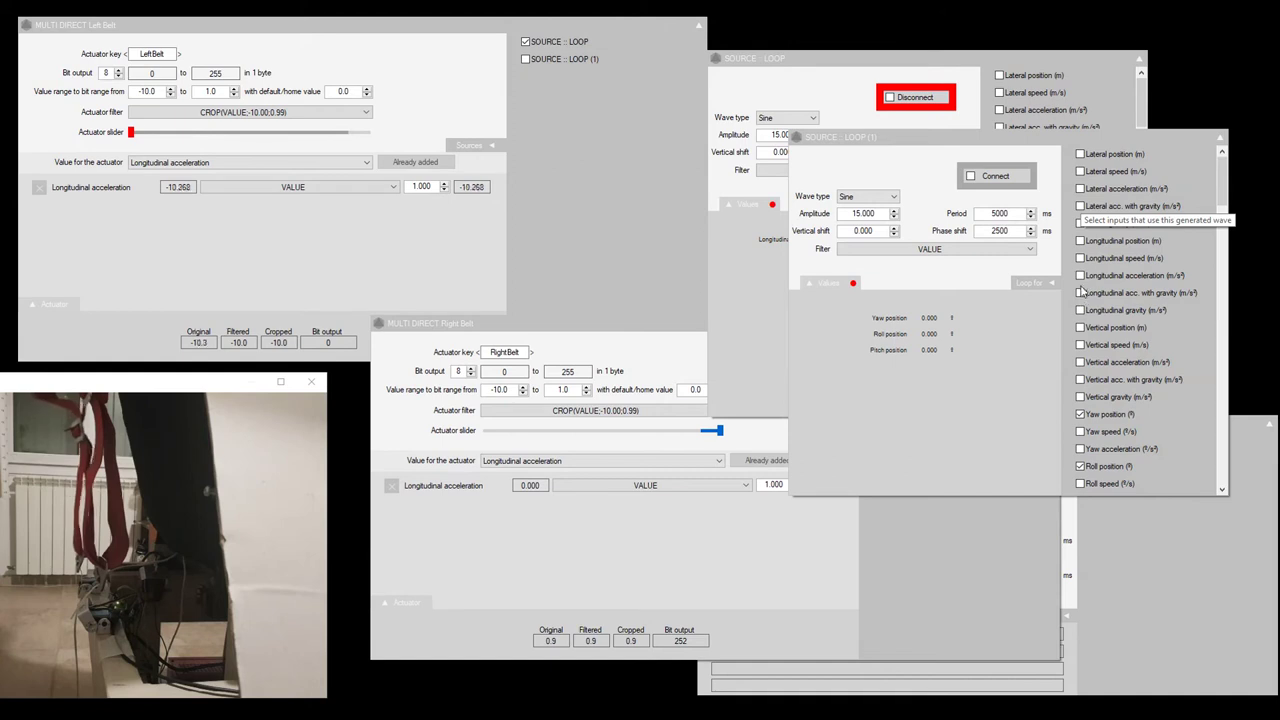
- Apply the second loop to longitudinal acceleration, exclude roll and yaw position, and connect it
{"action": "left_click", "coordinate": [1080, 276]}
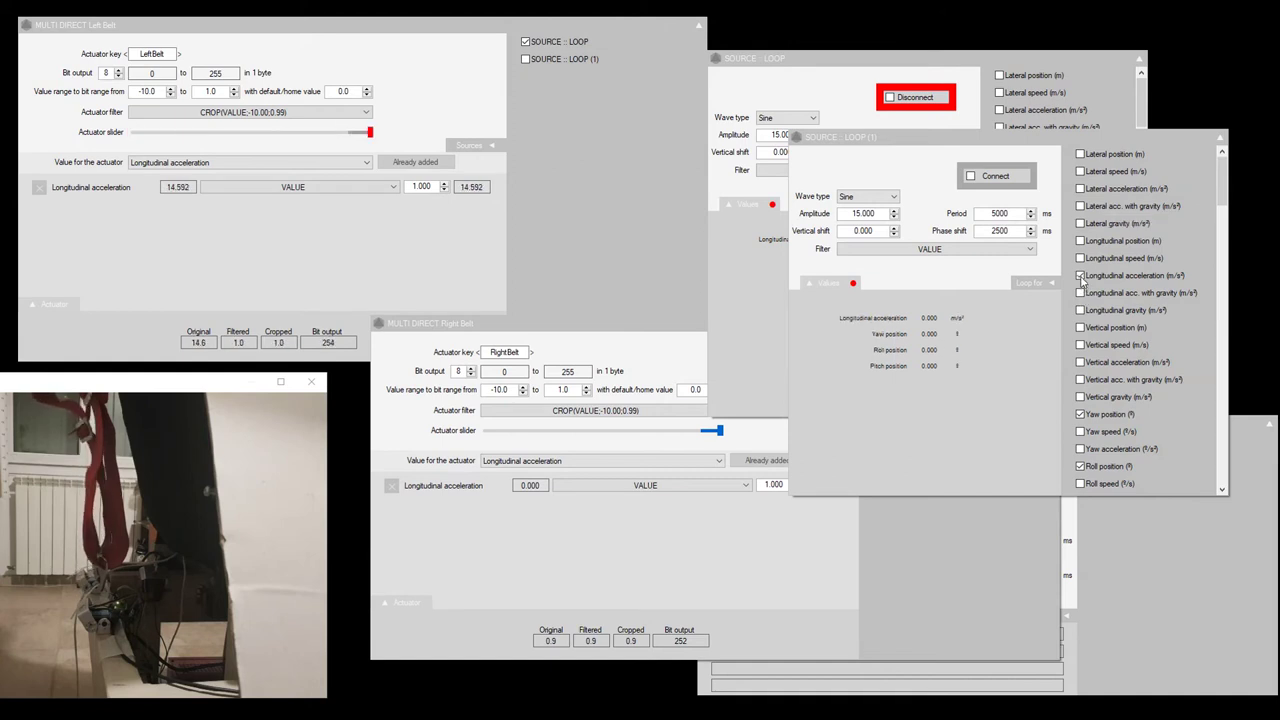
{"action": "left_click", "coordinate": [1080, 466]}
{"action": "left_click", "coordinate": [1080, 414]}
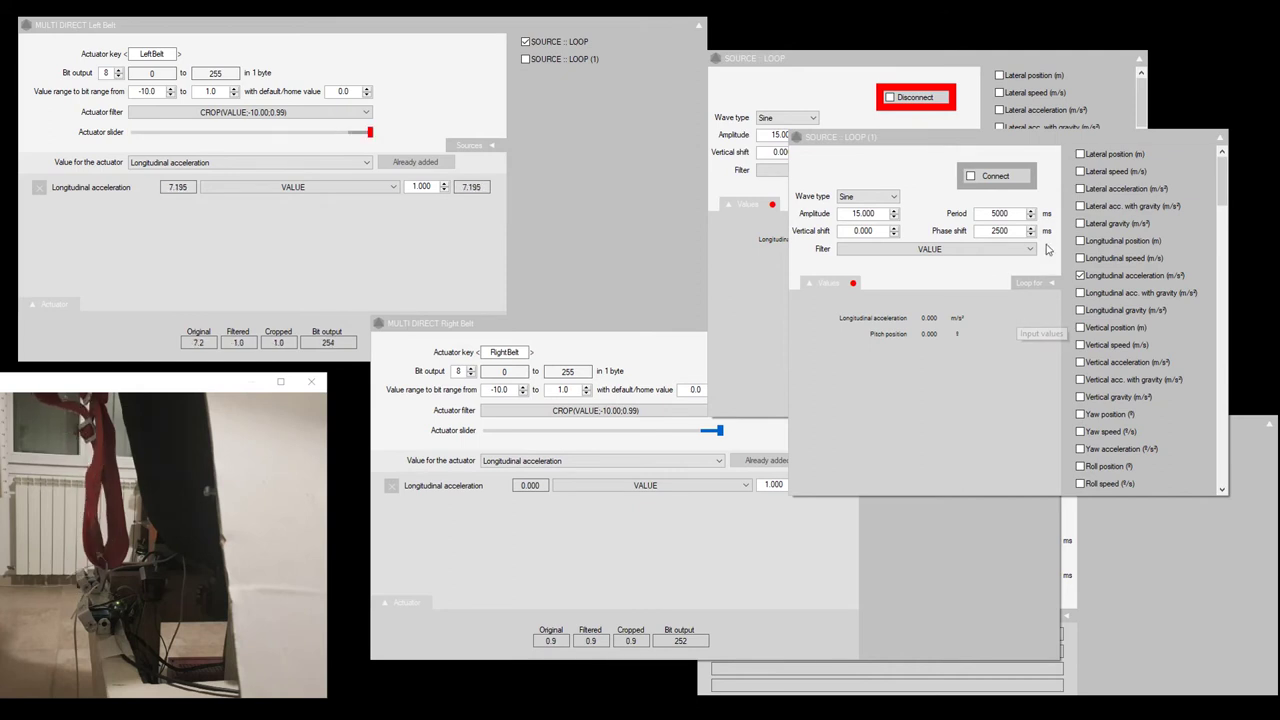
{"action": "left_click", "coordinate": [1008, 178]}
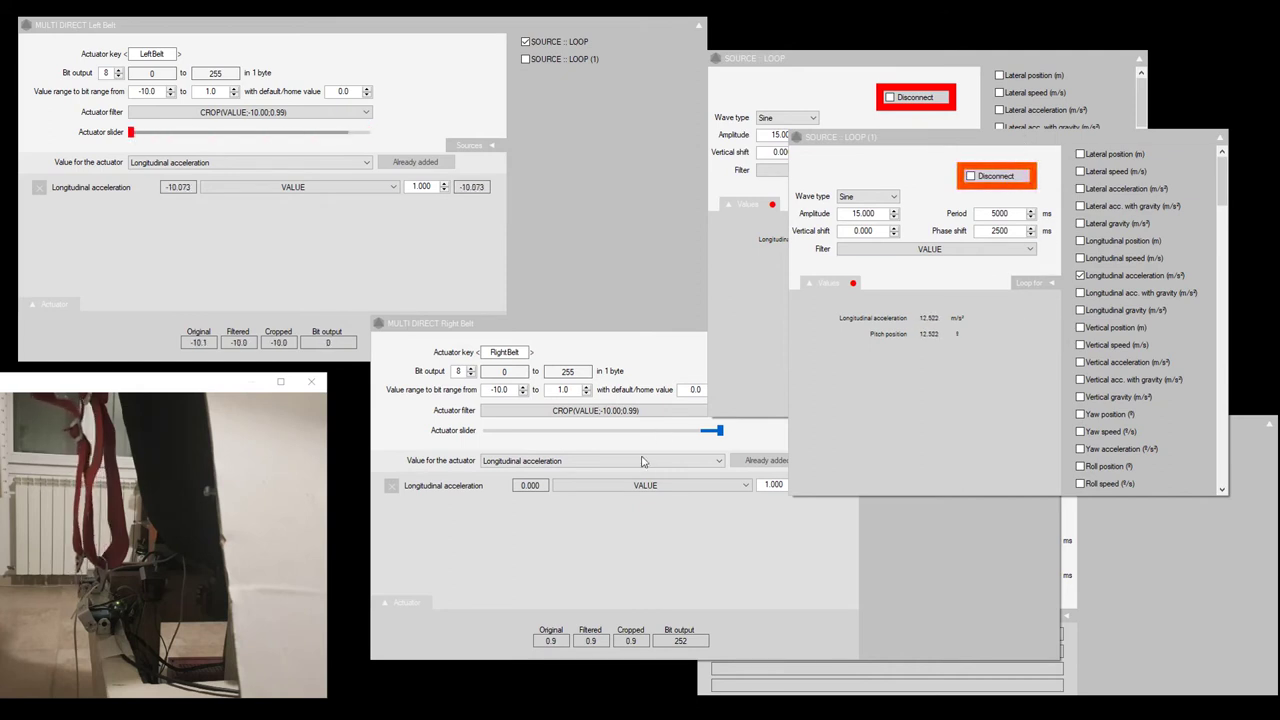
- Enable SOURCE :: LOOP (1) as the input source of the Right Belt module, leaving the second loop's name as it is
{"action": "left_click", "coordinate": [760, 505]}
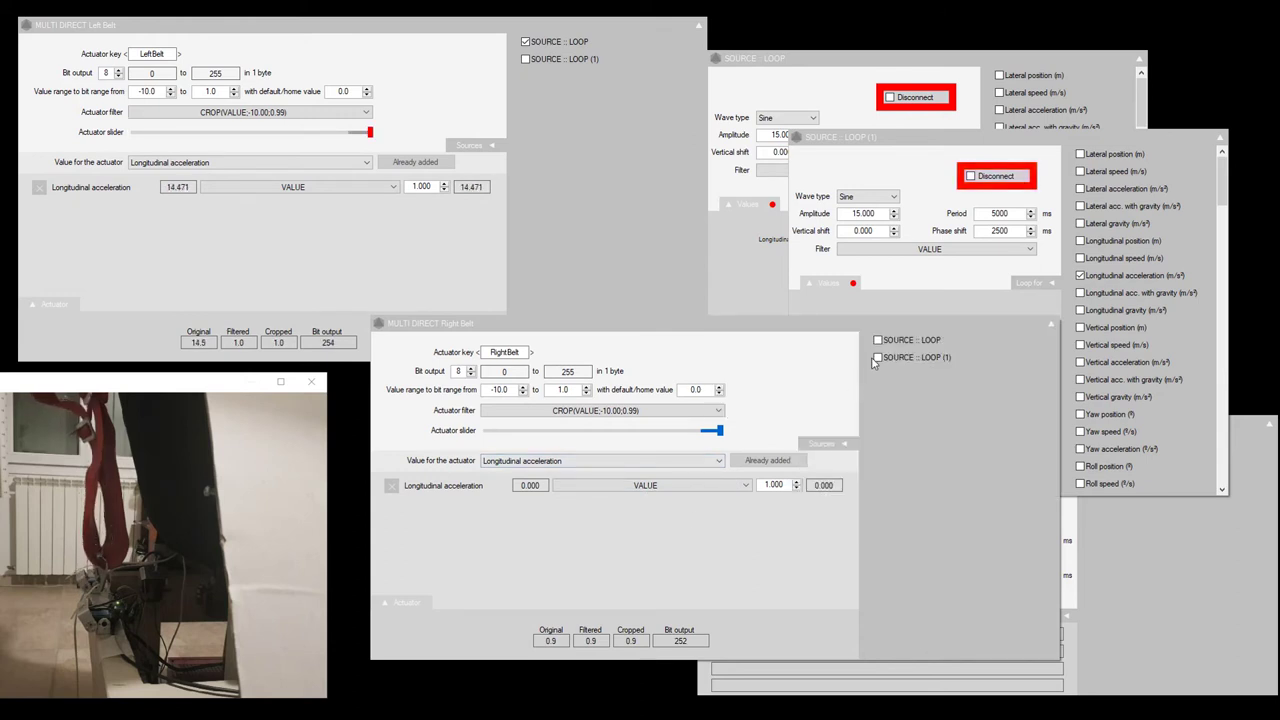
{"action": "right_click", "coordinate": [1202, 140]}
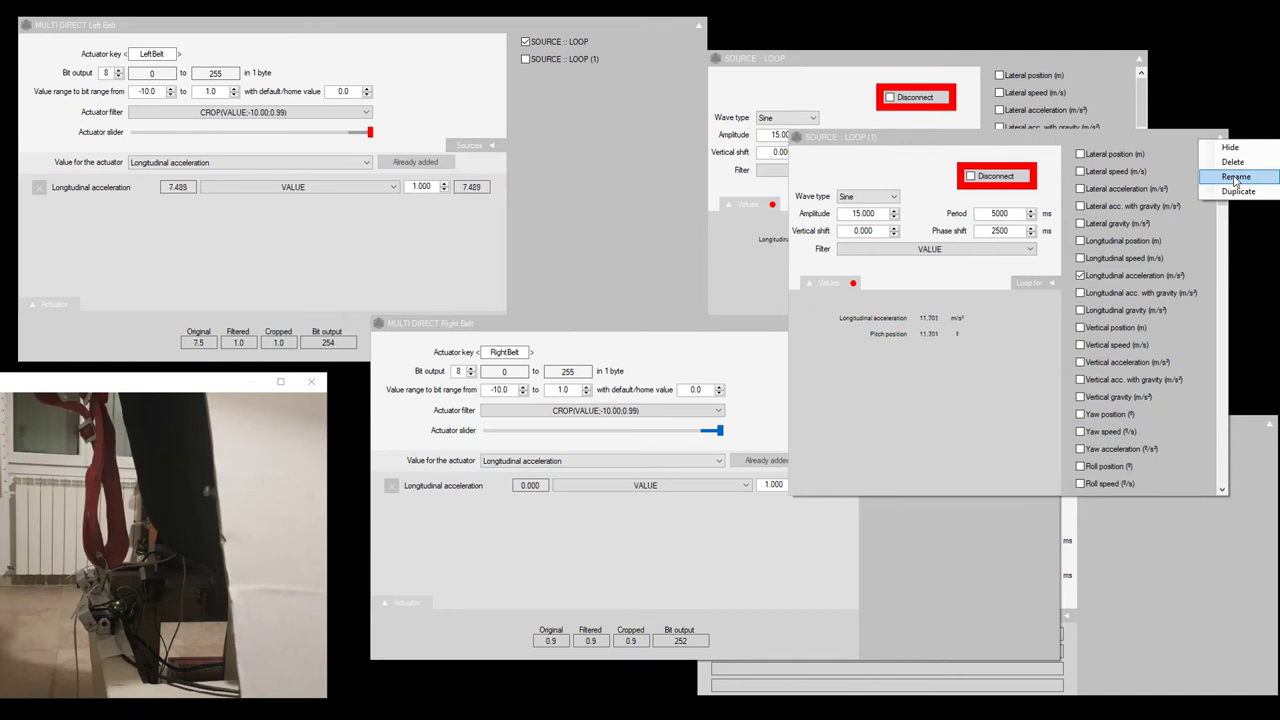
{"action": "left_click", "coordinate": [908, 549]}
{"action": "left_click", "coordinate": [878, 358]}
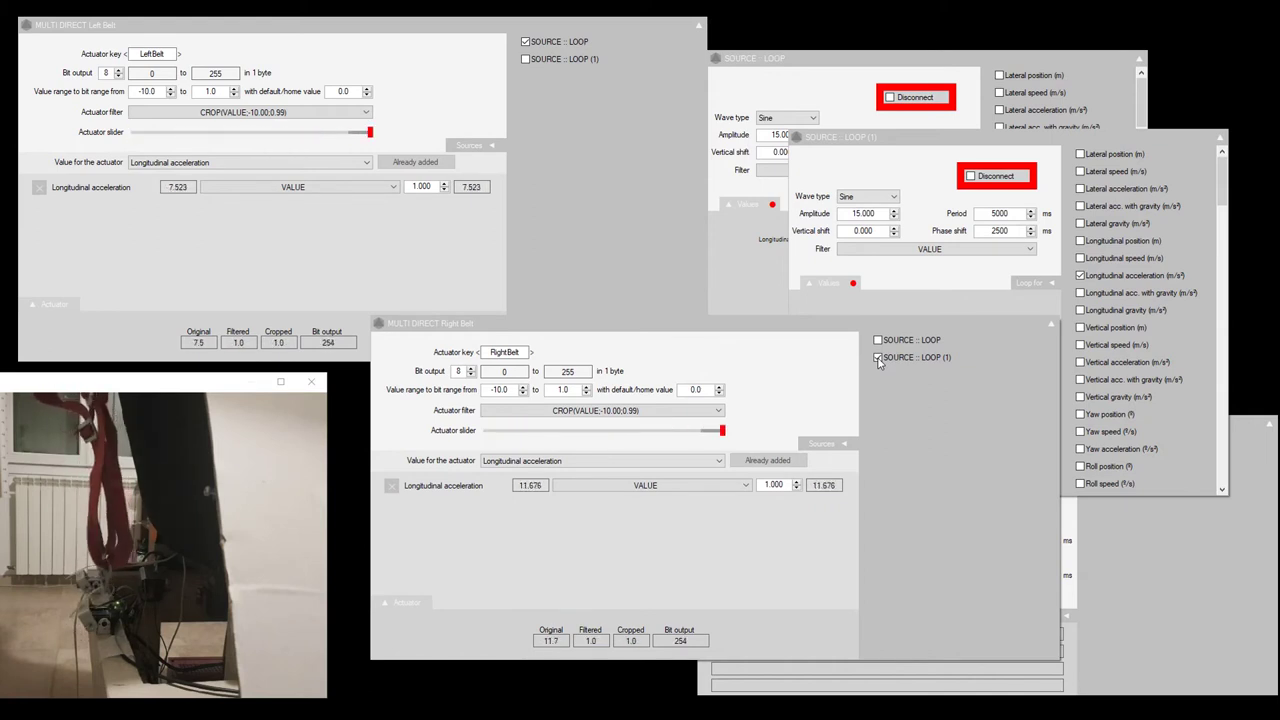
- Set the wave type of SOURCE :: LOOP (1) to Square and that of SOURCE :: LOOP to Triangle
{"action": "left_click", "coordinate": [878, 358]}
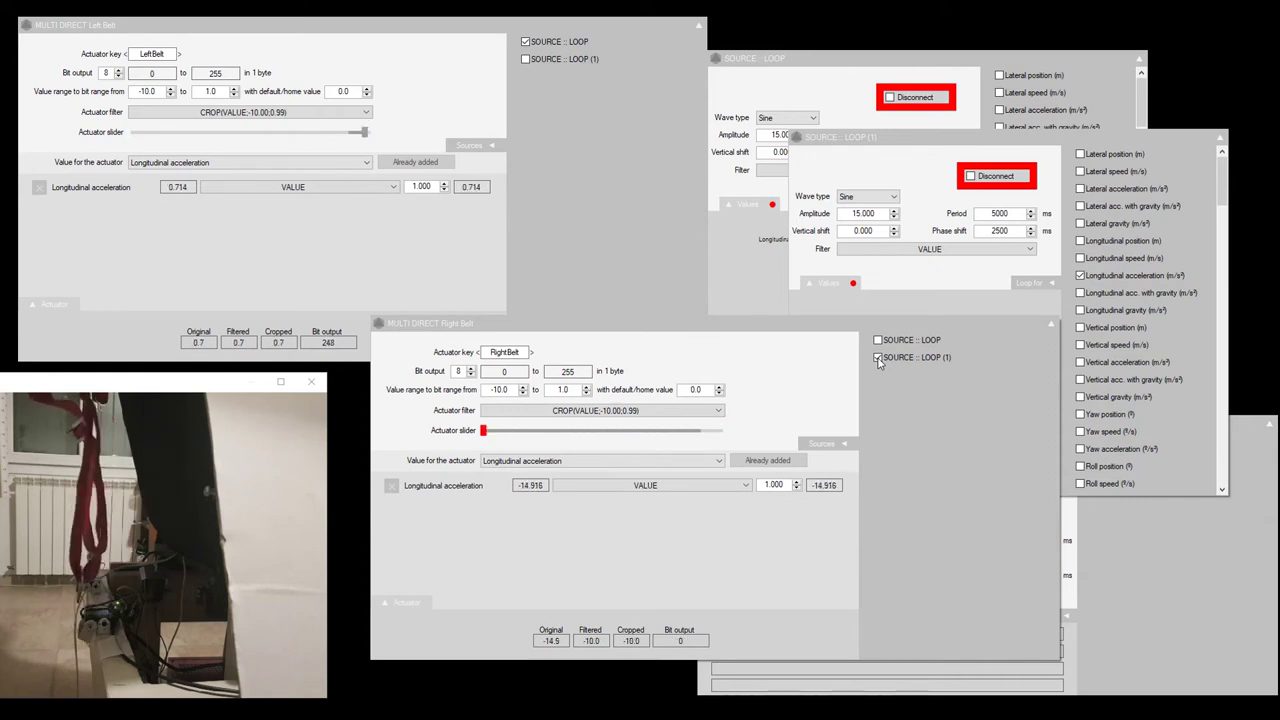
{"action": "left_click", "coordinate": [888, 197]}
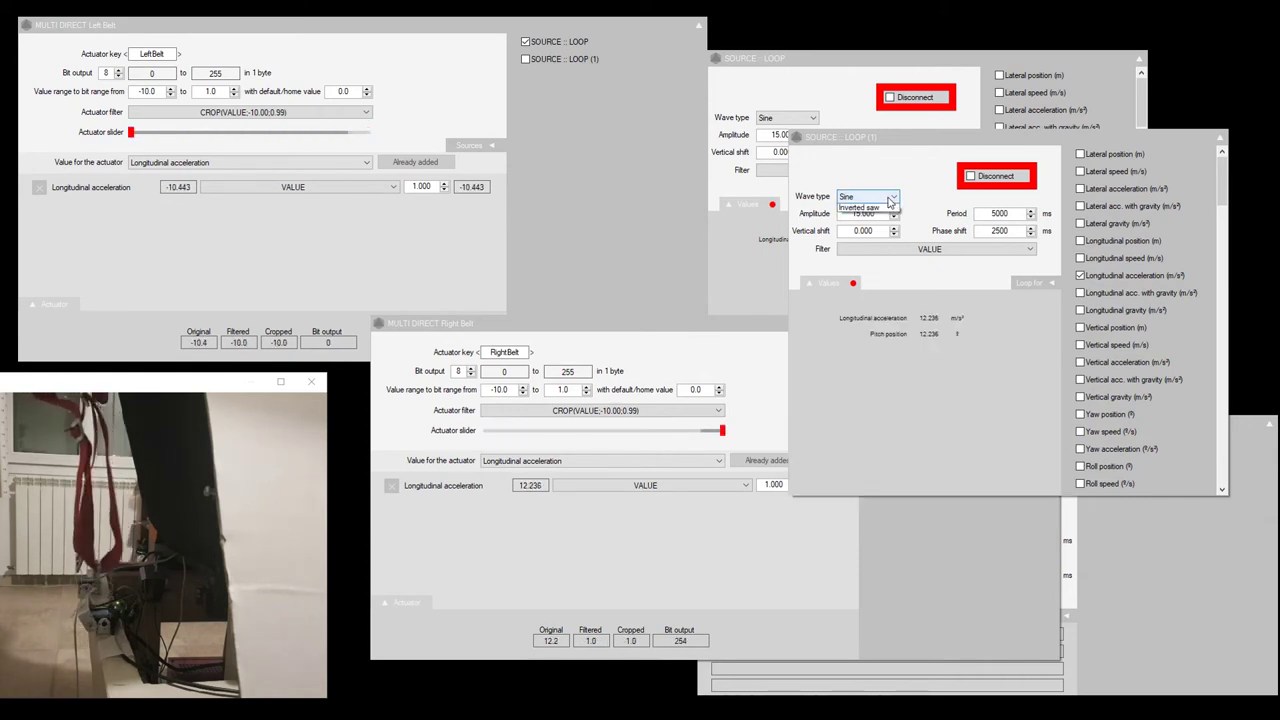
{"action": "left_click", "coordinate": [886, 217]}
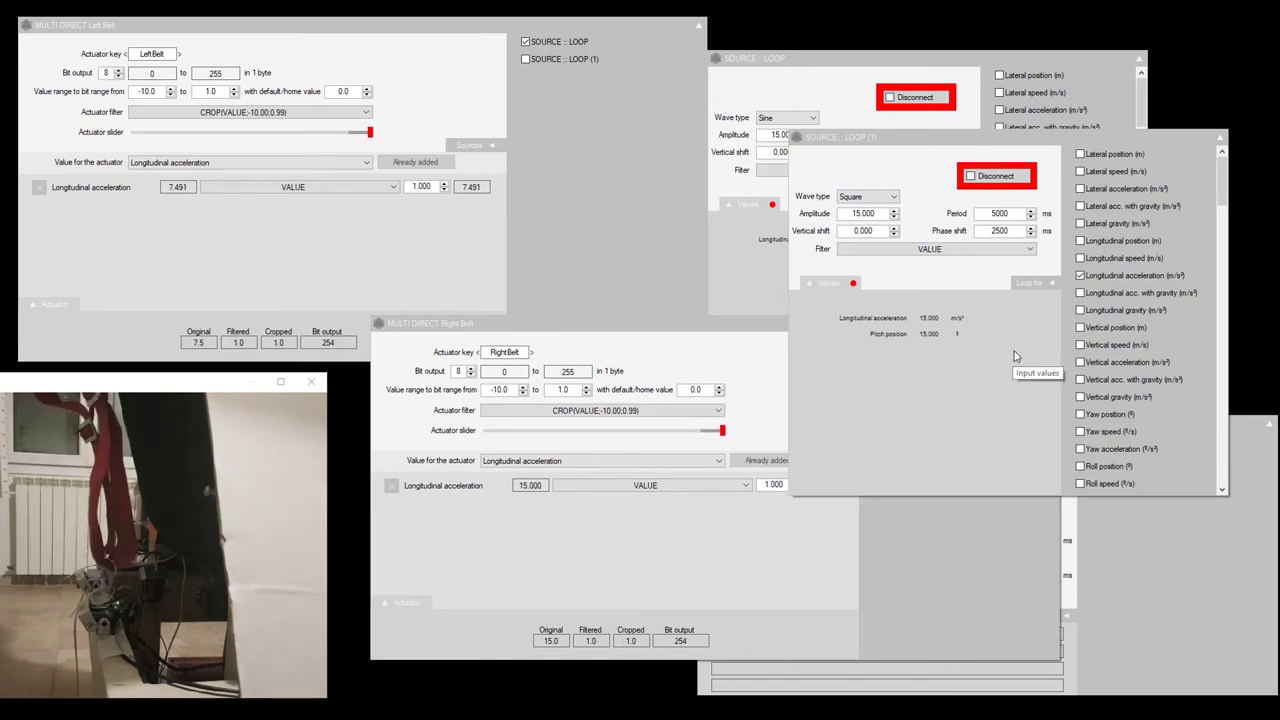
{"action": "left_click", "coordinate": [897, 124]}
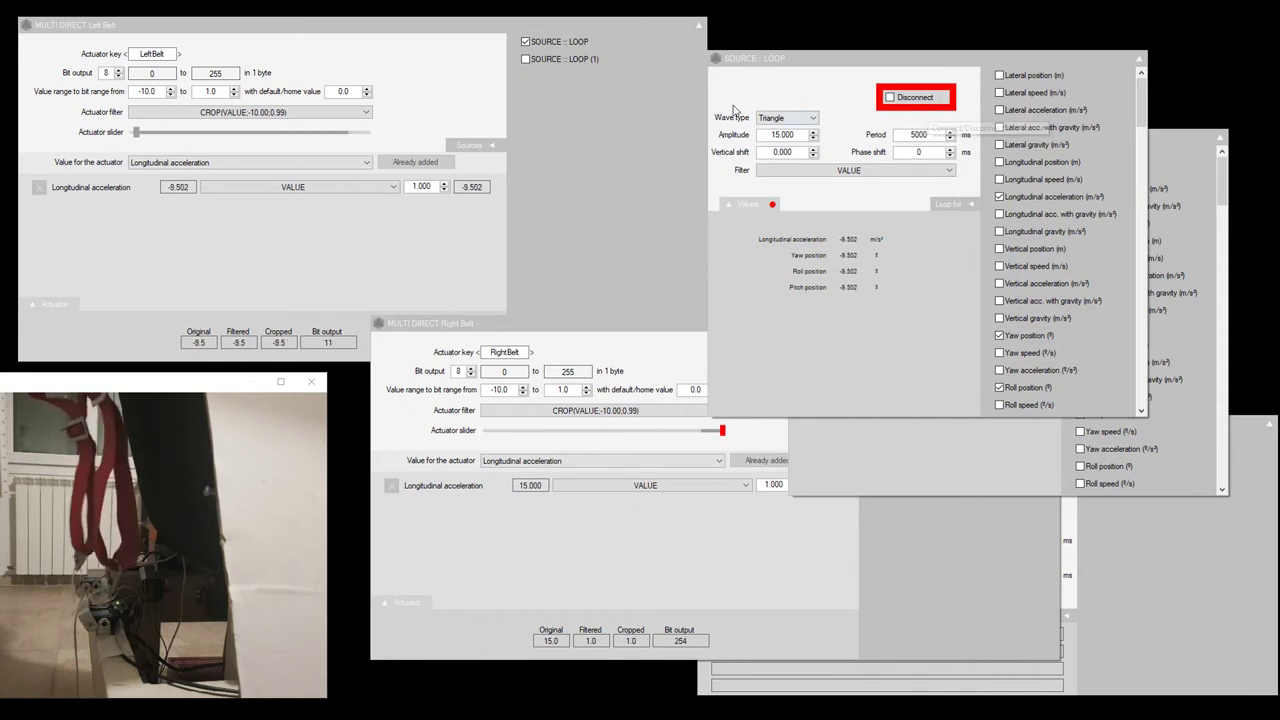
- Disable the loop inputs of both belt modules and move their actuator sliders manually, Left Belt to about -4.4 and Right Belt to about -9.5
{"action": "left_click", "coordinate": [525, 43]}
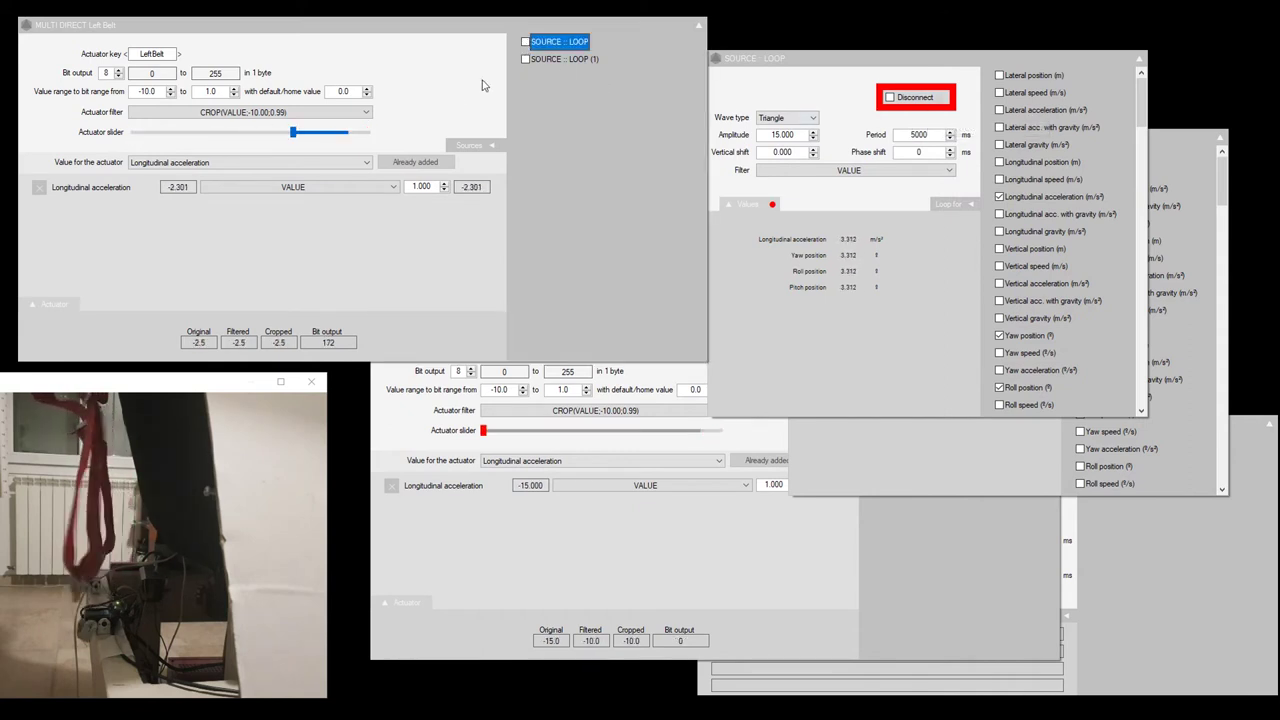
{"action": "left_click_drag", "start_coordinate": [321, 147], "coordinate": [251, 141]}
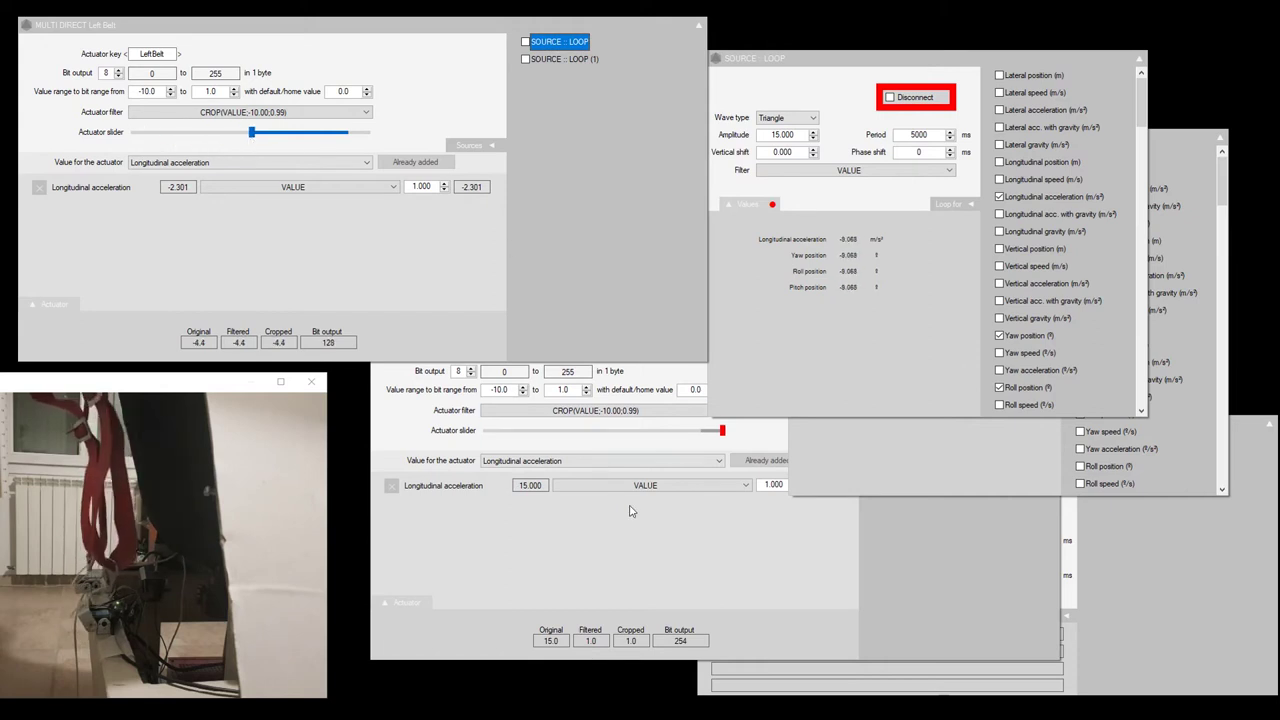
{"action": "left_click", "coordinate": [760, 425]}
{"action": "left_click", "coordinate": [878, 357]}
{"action": "left_click", "coordinate": [878, 357]}
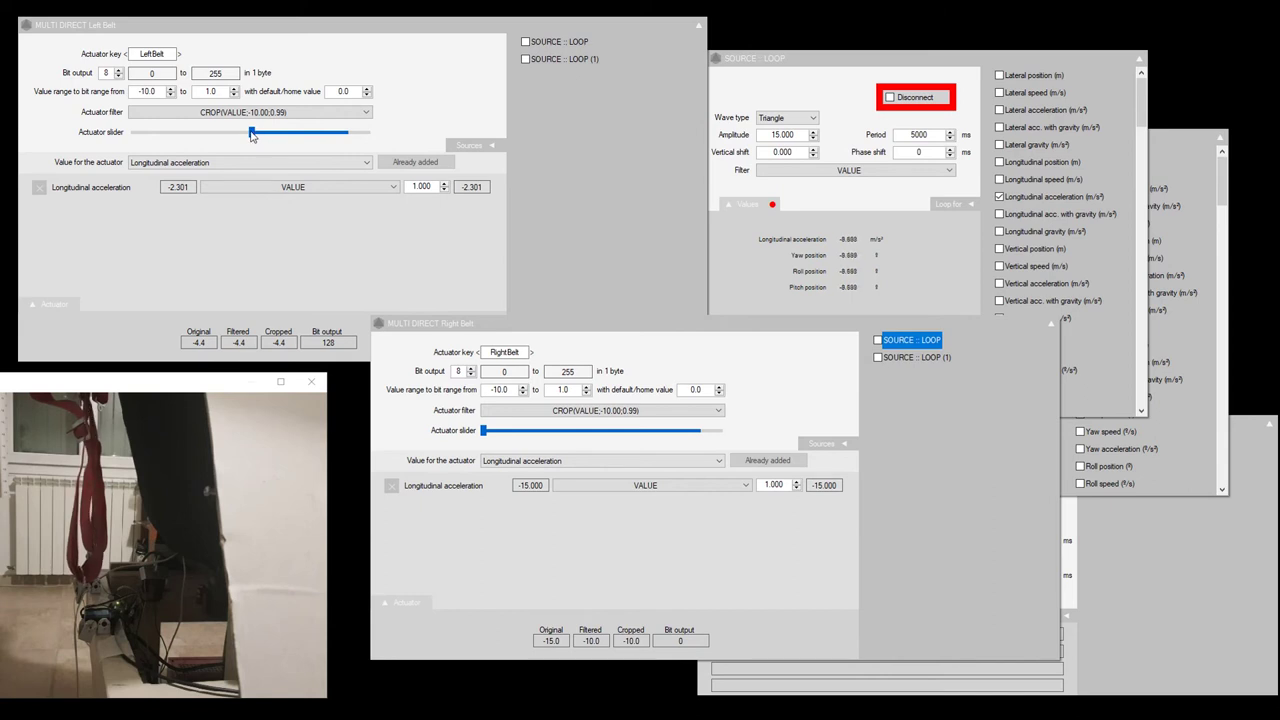
{"action": "mouse_move", "coordinate": [485, 435]}
{"action": "left_mouse_down"}
{"action": "mouse_move", "coordinate": [706, 443]}
{"action": "mouse_move", "coordinate": [495, 443]}
{"action": "left_mouse_up"}
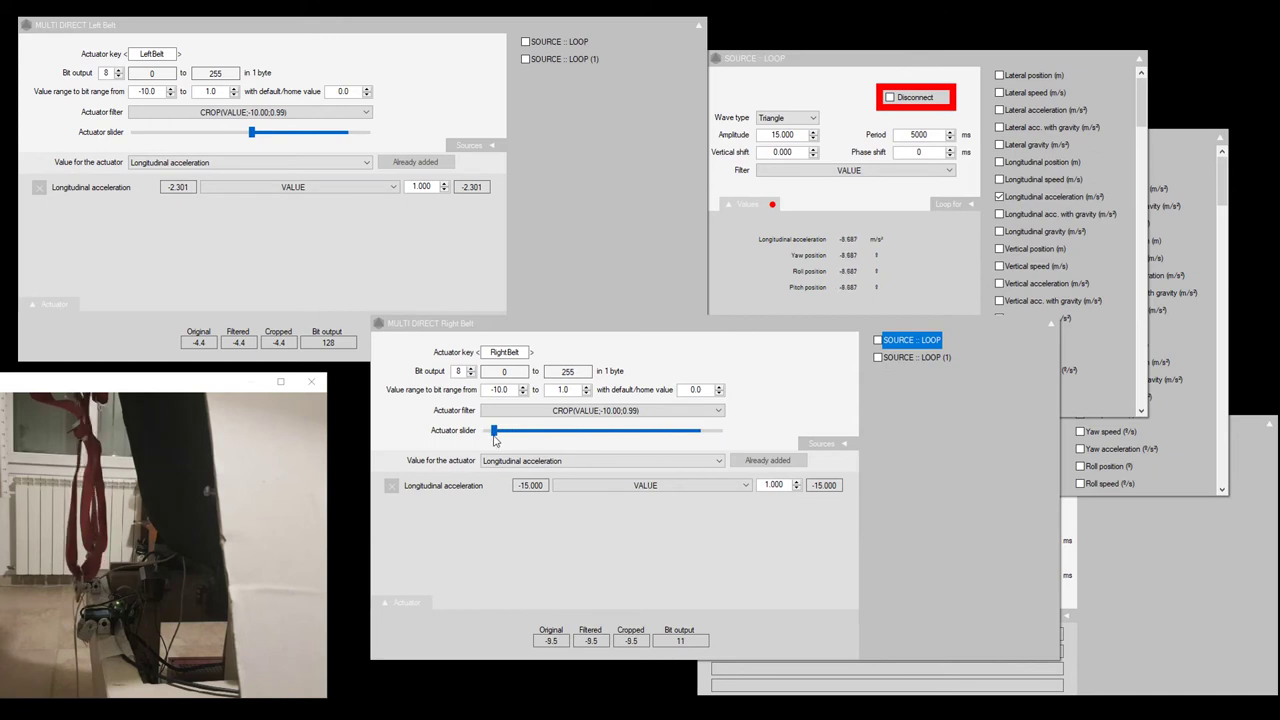
- Hide the SOURCE :: LOOP and SOURCE :: LOOP (1) windows
{"action": "left_click", "coordinate": [1137, 67]}
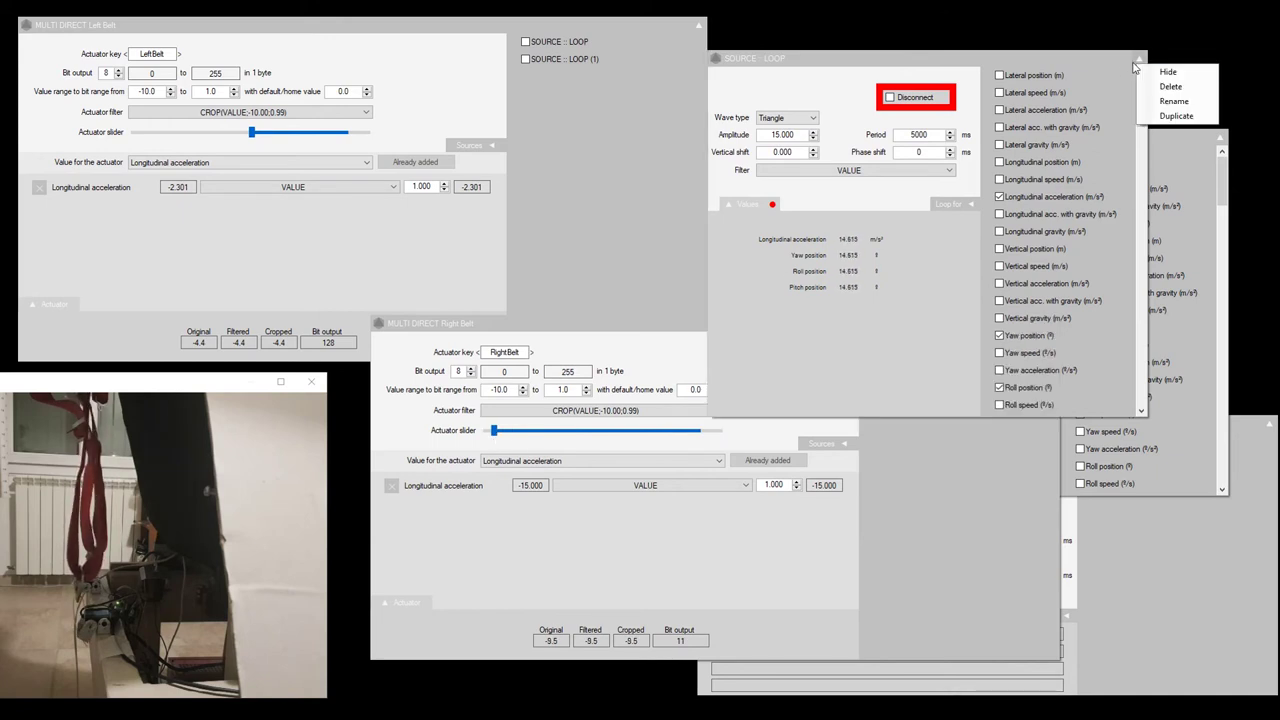
{"action": "left_click", "coordinate": [1165, 80]}
{"action": "left_click", "coordinate": [1219, 143]}
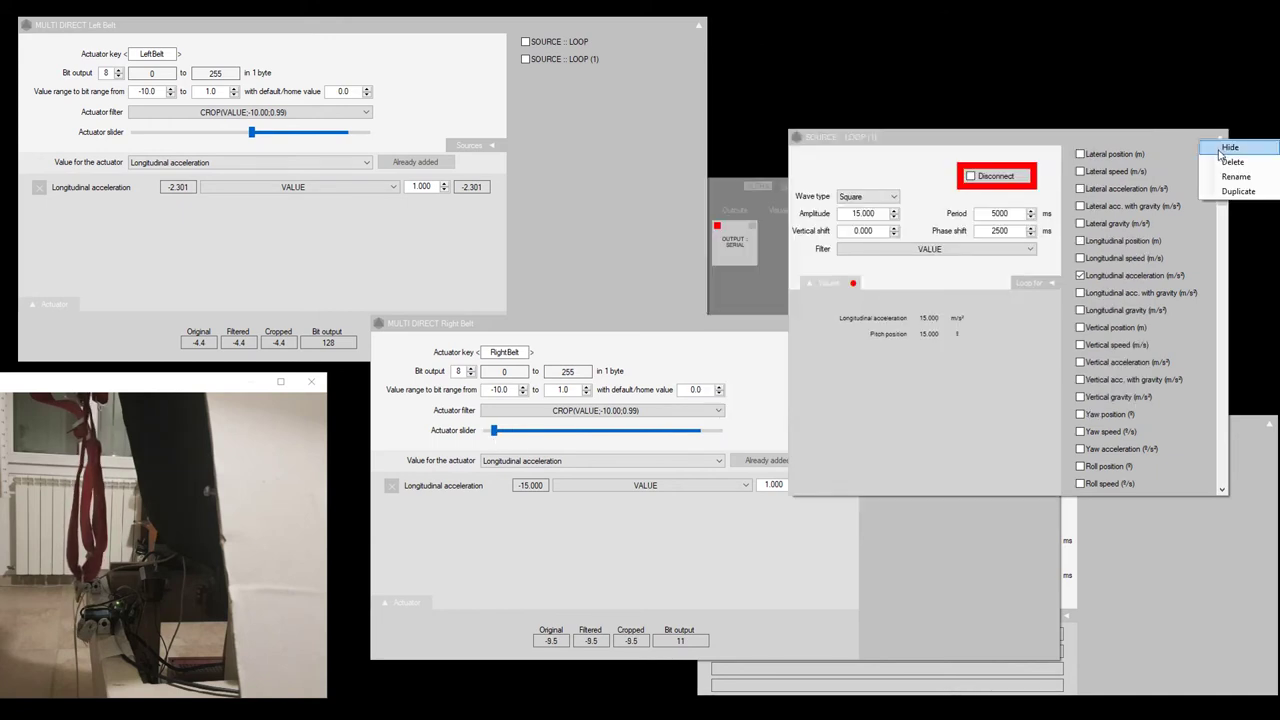
{"action": "left_click", "coordinate": [1229, 148]}
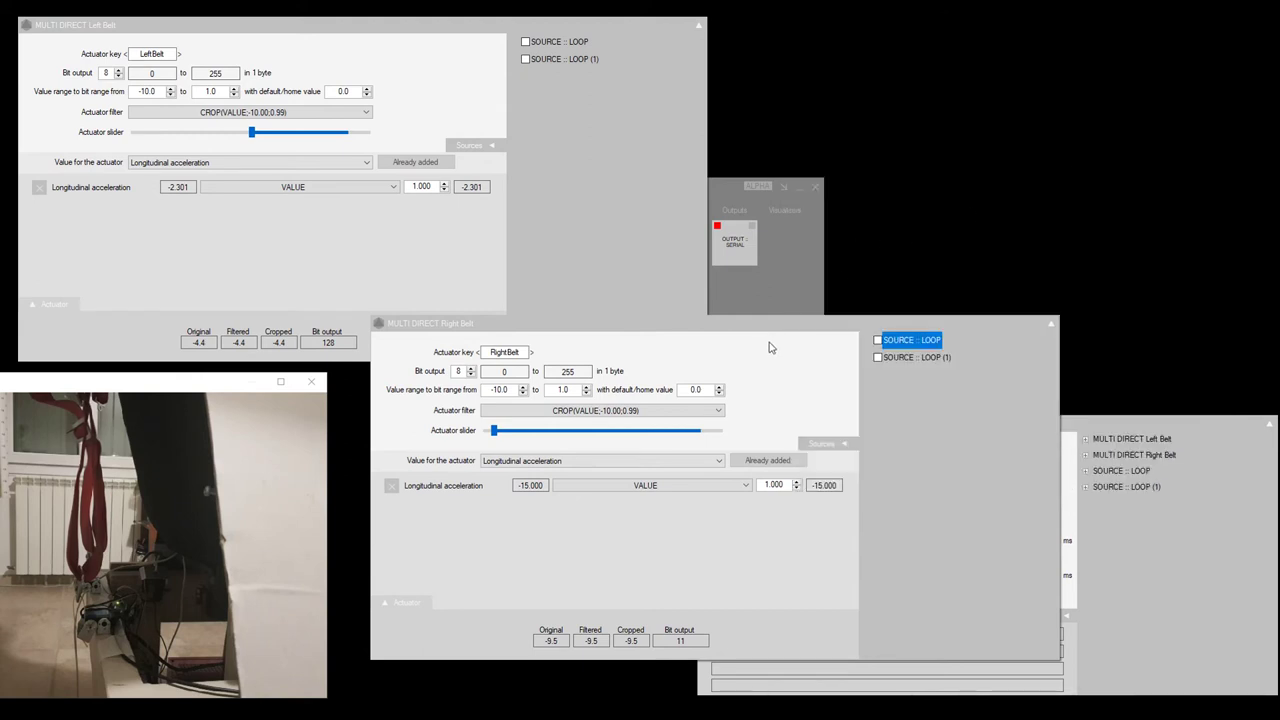
- Add Lateral acceleration as a second value for the Left Belt actuator
{"action": "left_click", "coordinate": [480, 32]}
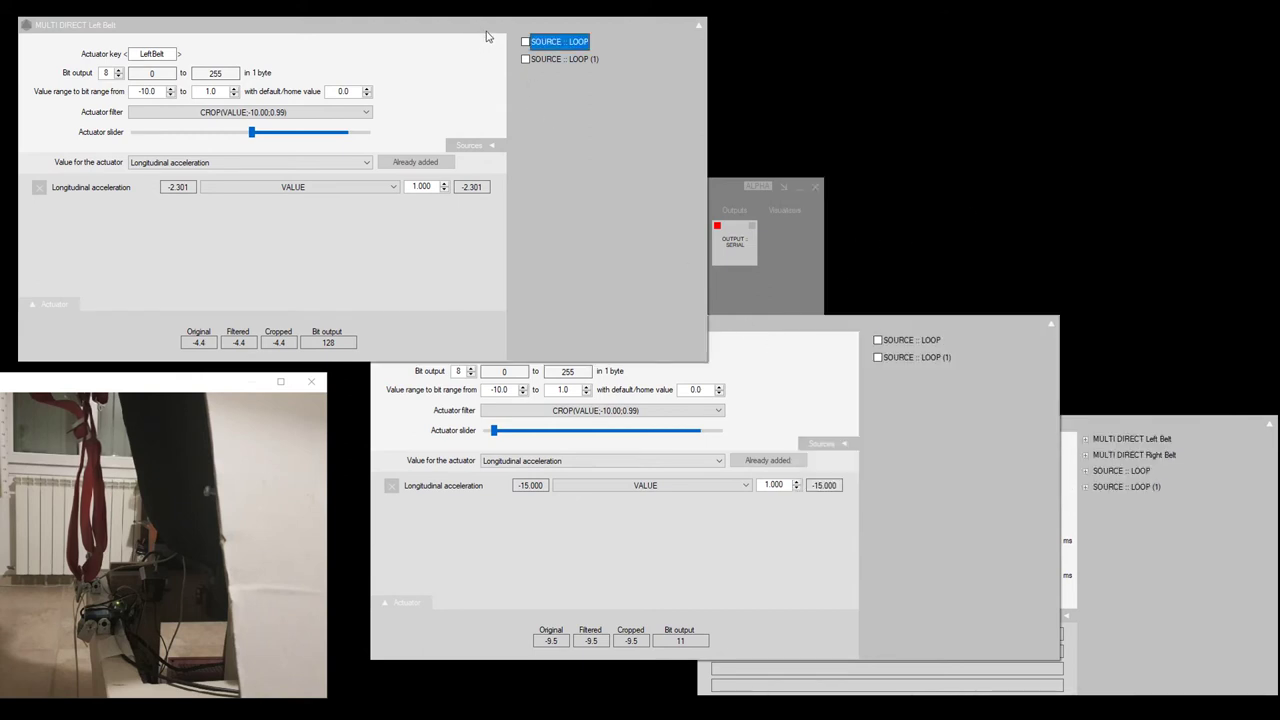
{"action": "left_click", "coordinate": [208, 163]}
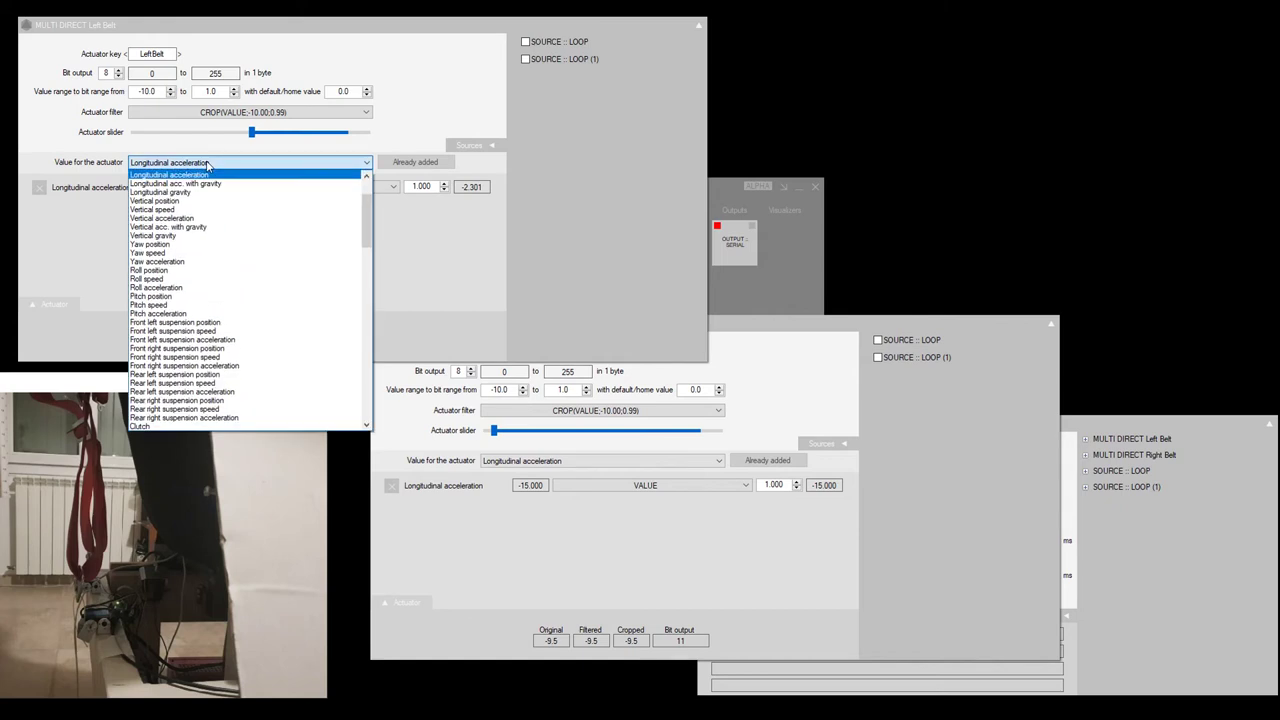
{"action": "scroll", "coordinate": [207, 190], "scroll_direction": "up", "scroll_amount": 2}
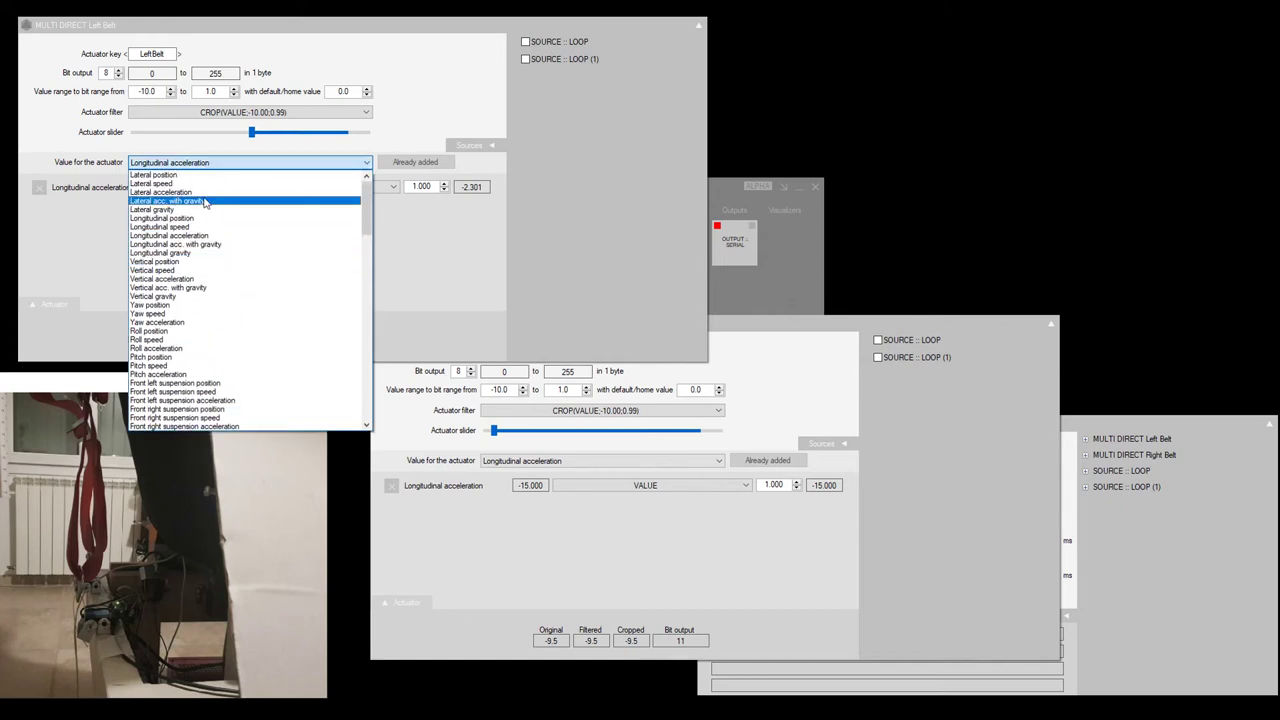
{"action": "left_click", "coordinate": [204, 200]}
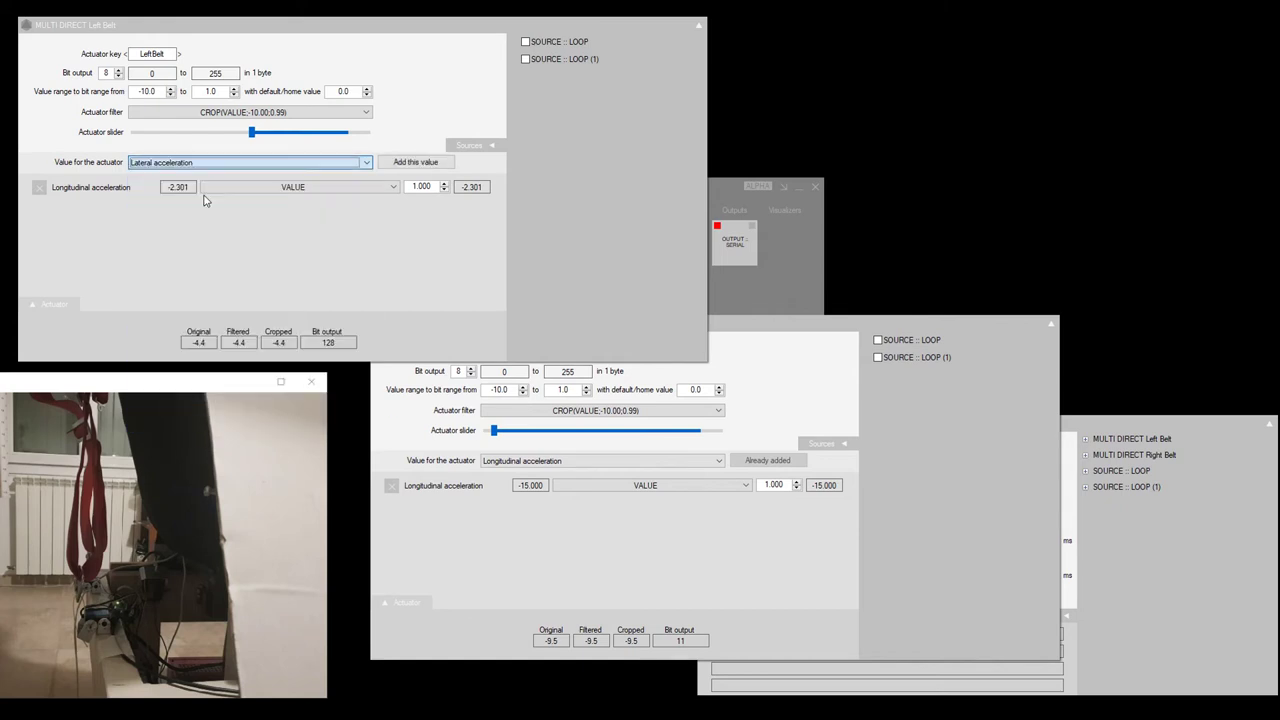
{"action": "left_click", "coordinate": [418, 164]}
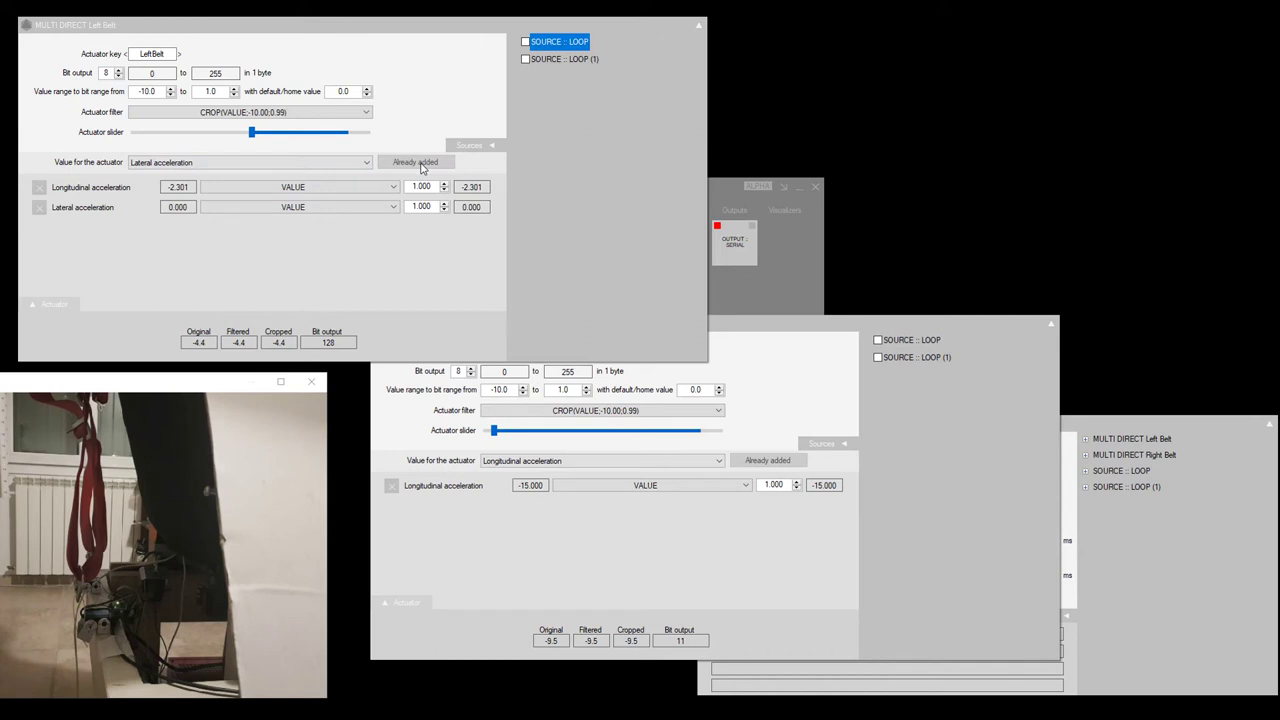
- Filter the Left Belt's lateral acceleration with ABS around a CROP of VALUE, limited from -100 to 0
{"action": "left_click", "coordinate": [288, 208]}
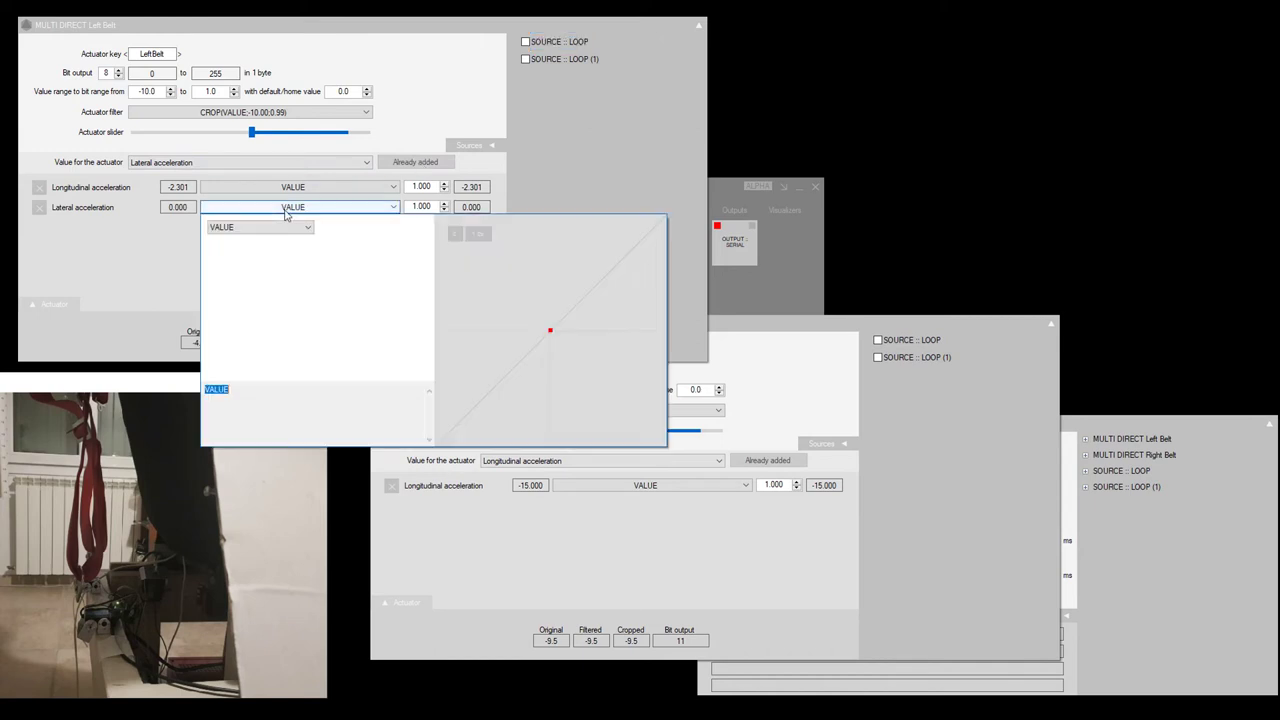
{"action": "left_click", "coordinate": [283, 230]}
{"action": "scroll", "coordinate": [275, 265], "scroll_direction": "down", "scroll_amount": 3}
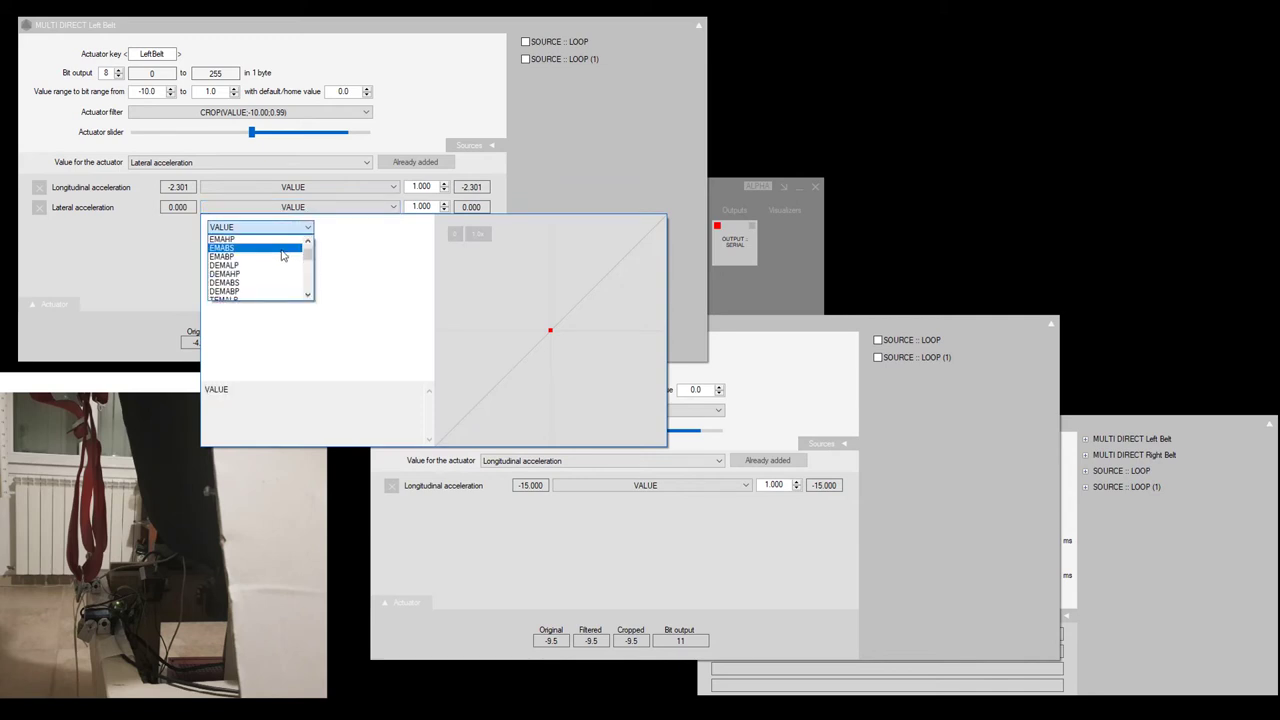
{"action": "scroll", "coordinate": [280, 275], "scroll_direction": "up", "scroll_amount": 6}
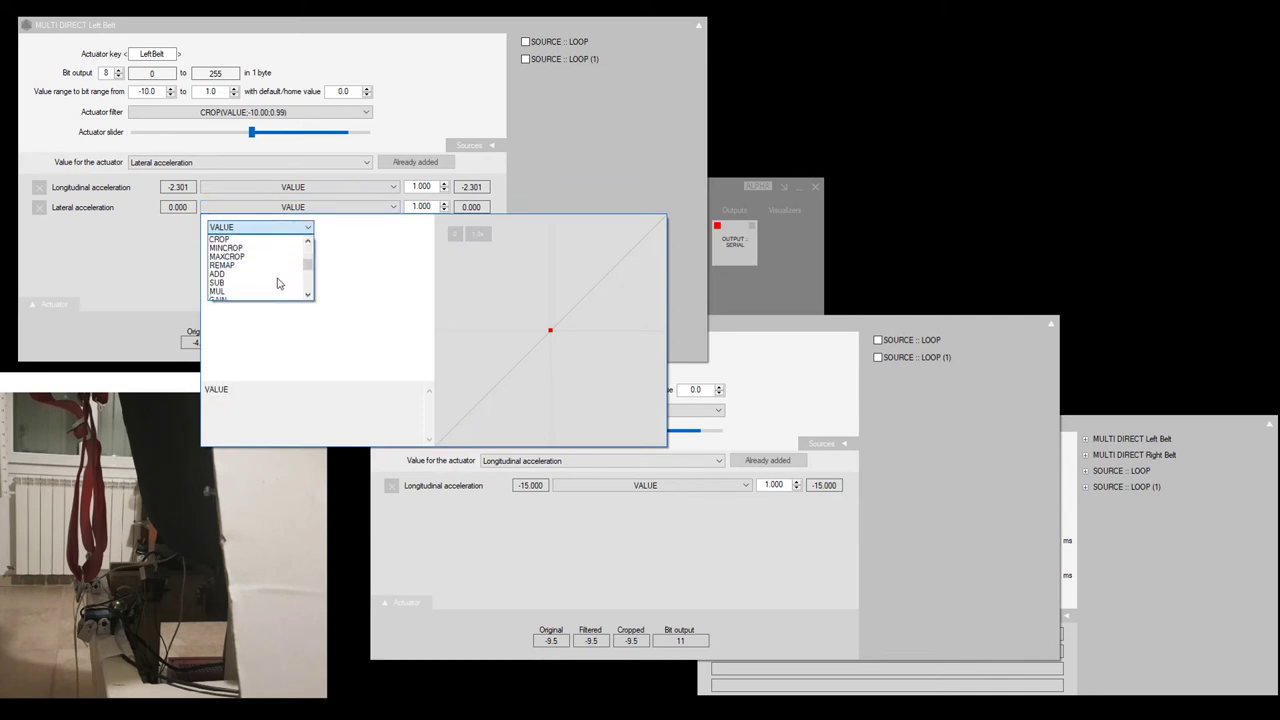
{"action": "scroll", "coordinate": [270, 292], "scroll_direction": "down", "scroll_amount": 1}
{"action": "left_click", "coordinate": [269, 283]}
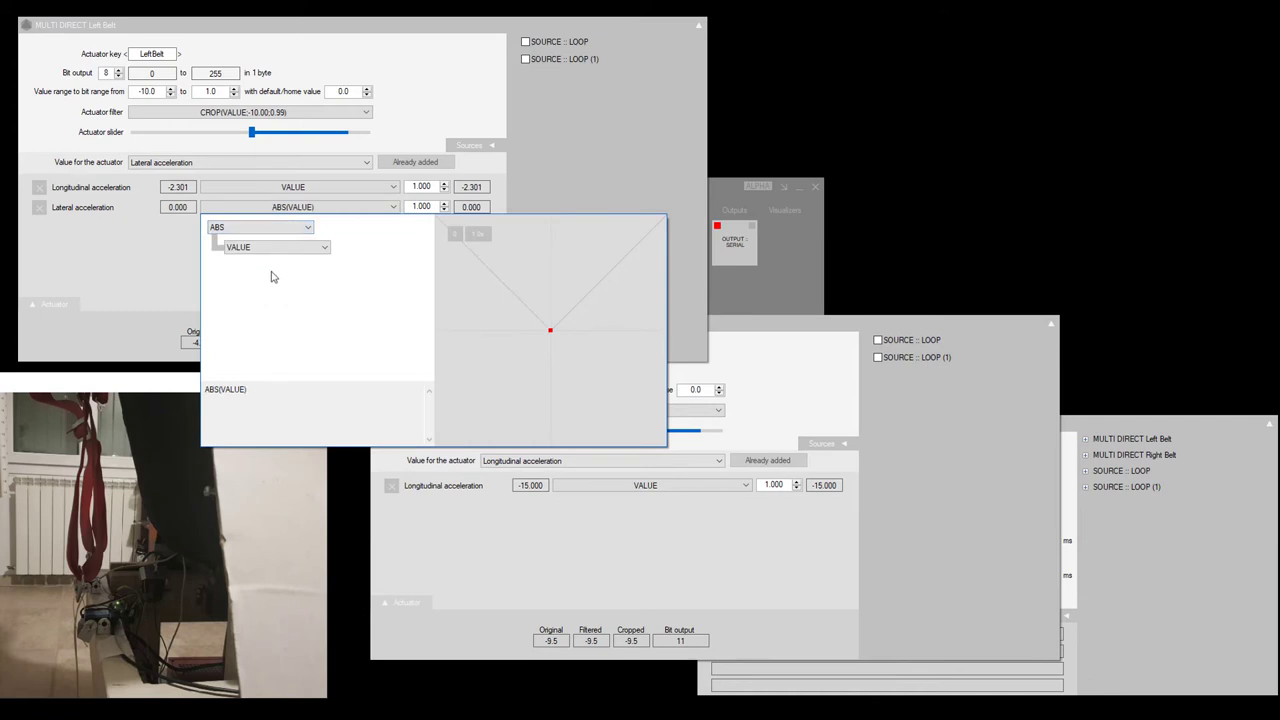
{"action": "left_click", "coordinate": [269, 250]}
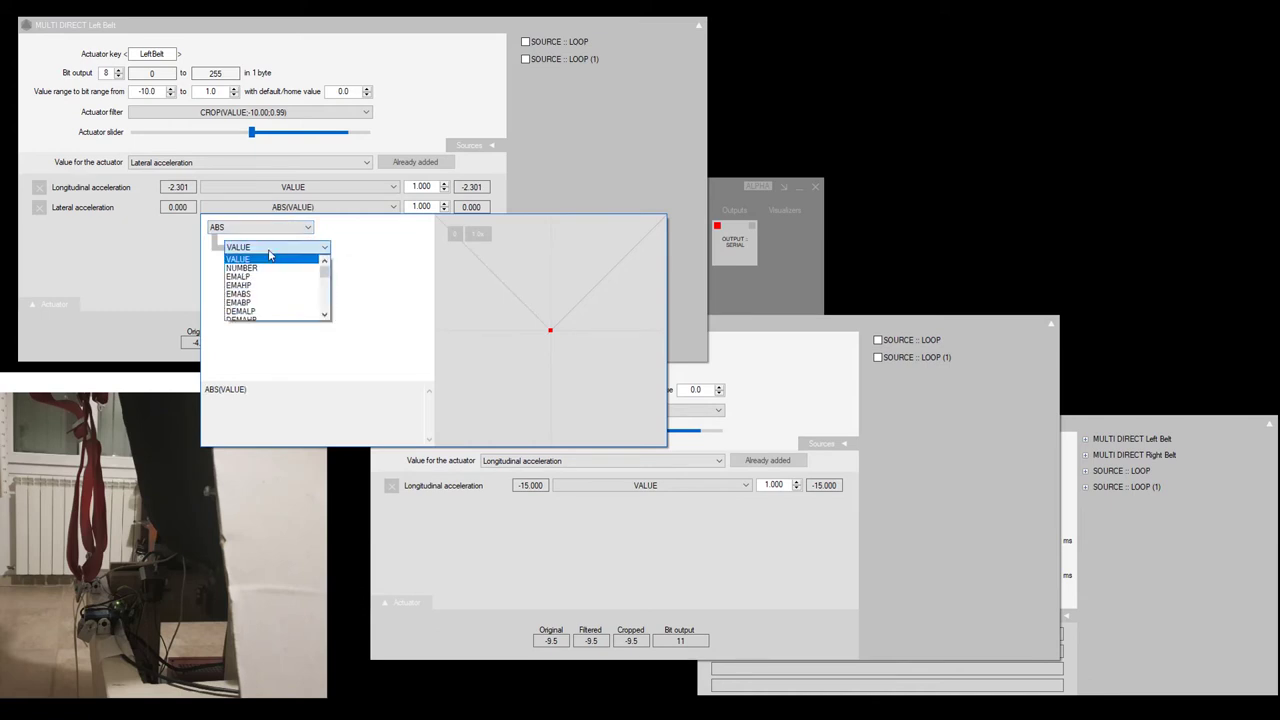
{"action": "scroll", "coordinate": [268, 290], "scroll_direction": "down", "scroll_amount": 2}
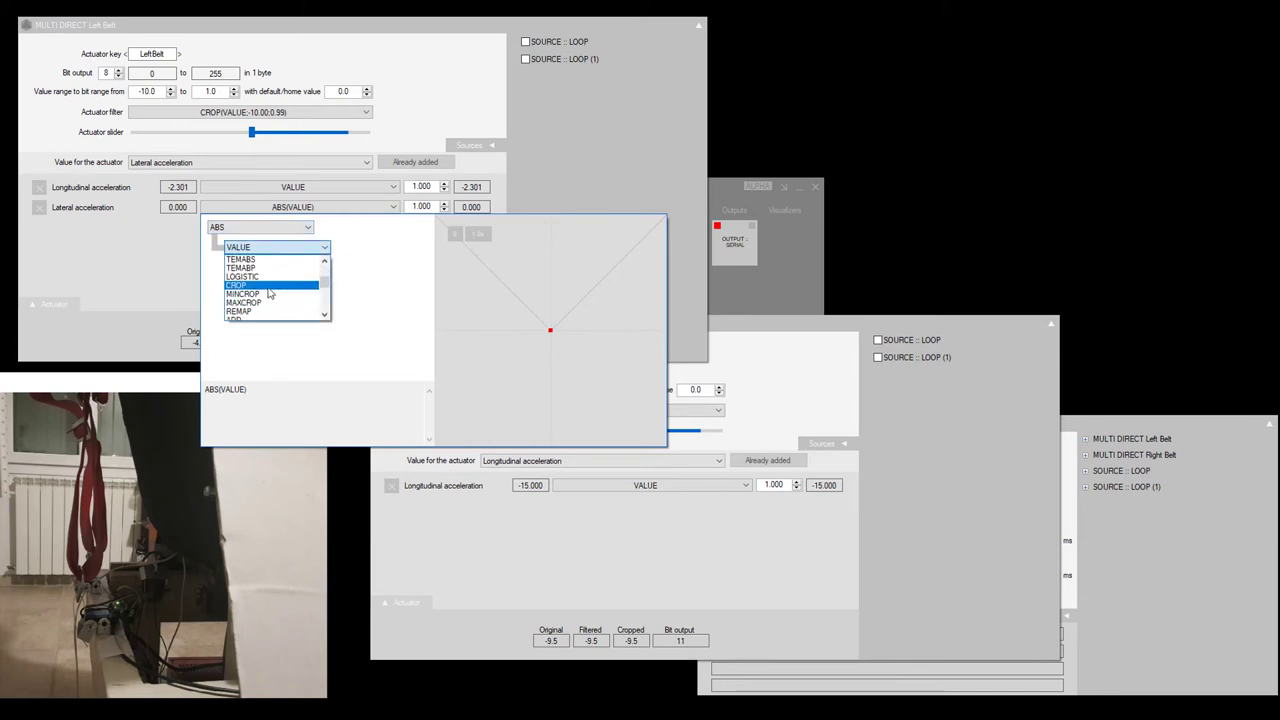
{"action": "left_click", "coordinate": [265, 285]}
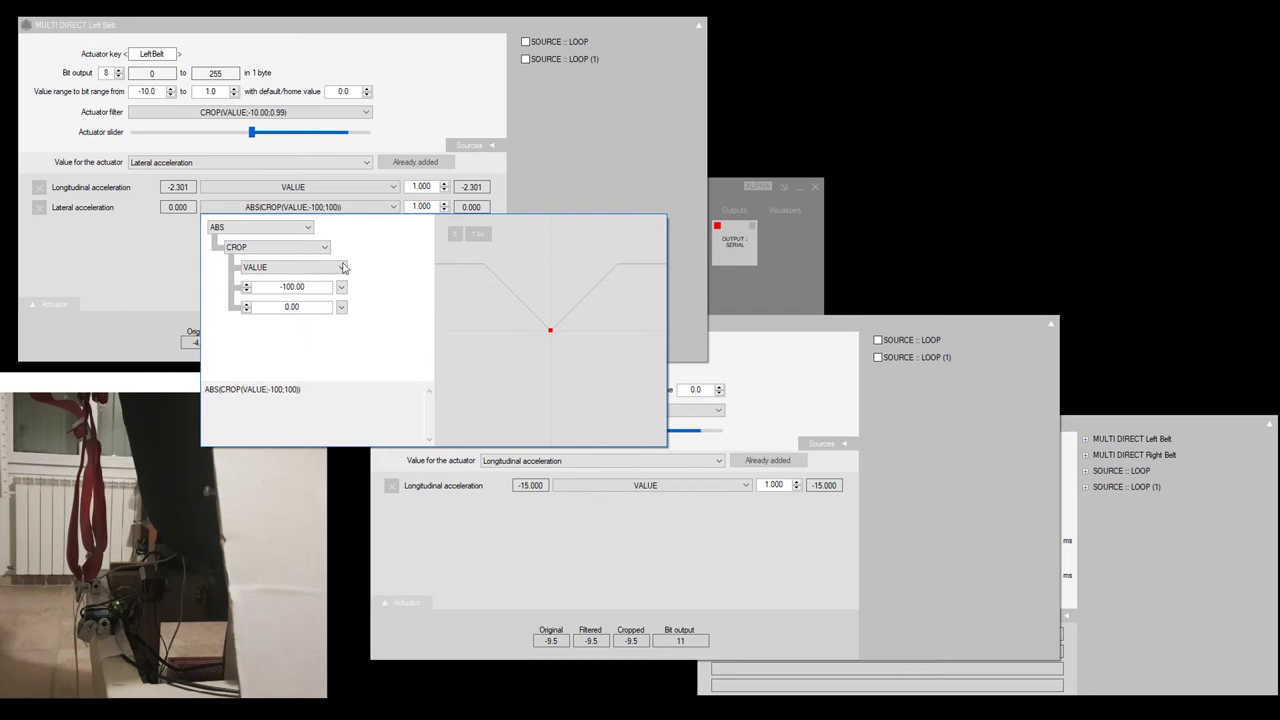
{"action": "left_click", "coordinate": [157, 254]}
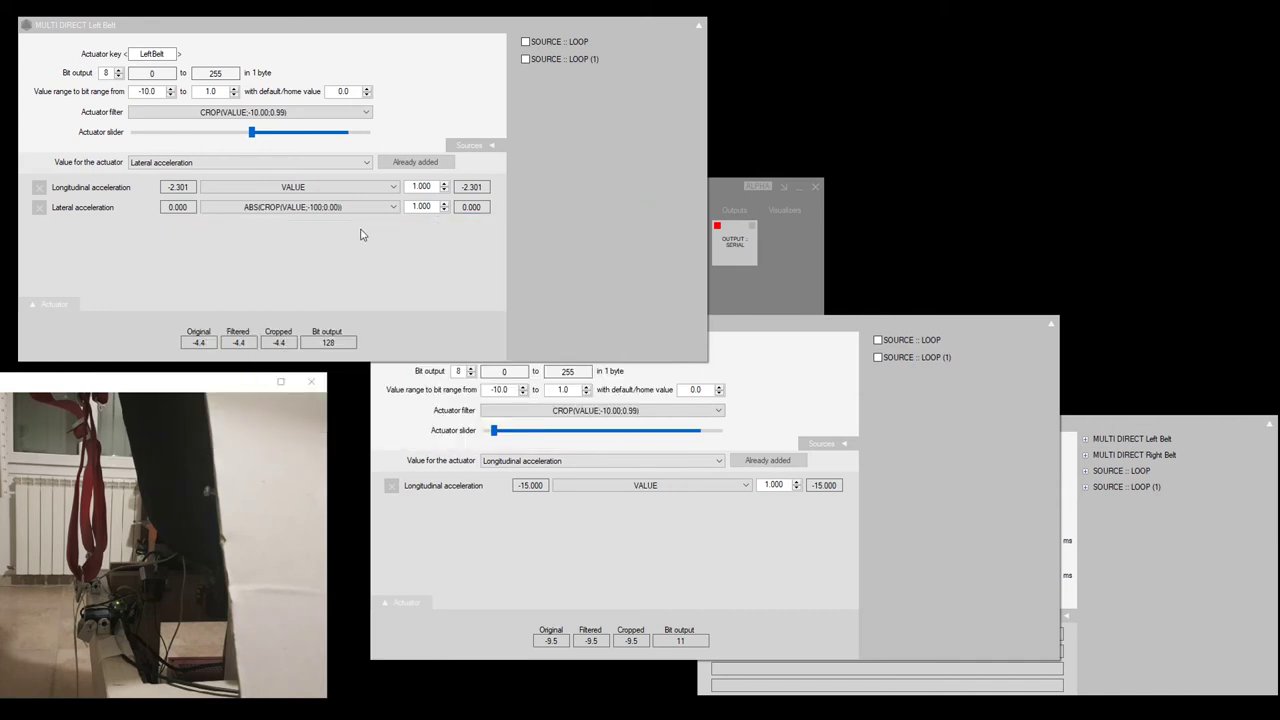
- Add Lateral acceleration as a second value for the Right Belt actuator
{"action": "left_click", "coordinate": [684, 533]}
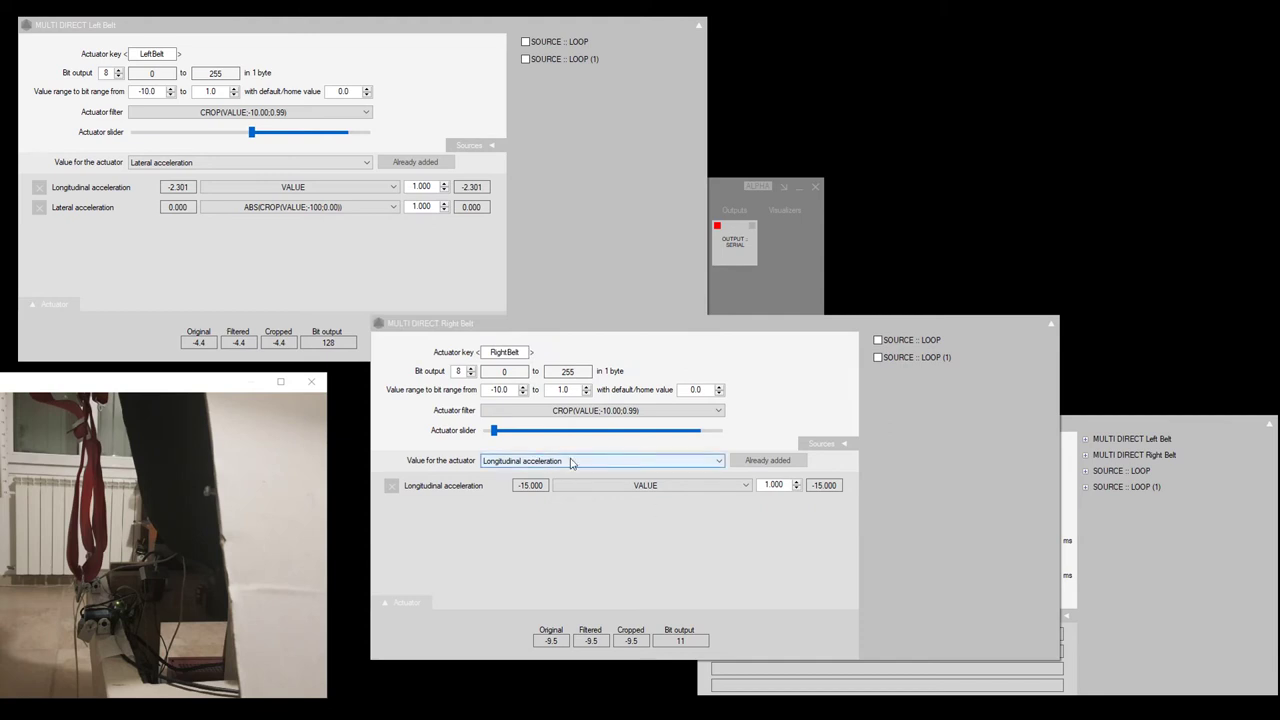
{"action": "left_click", "coordinate": [640, 461]}
{"action": "scroll", "coordinate": [605, 490], "scroll_direction": "up", "scroll_amount": 2}
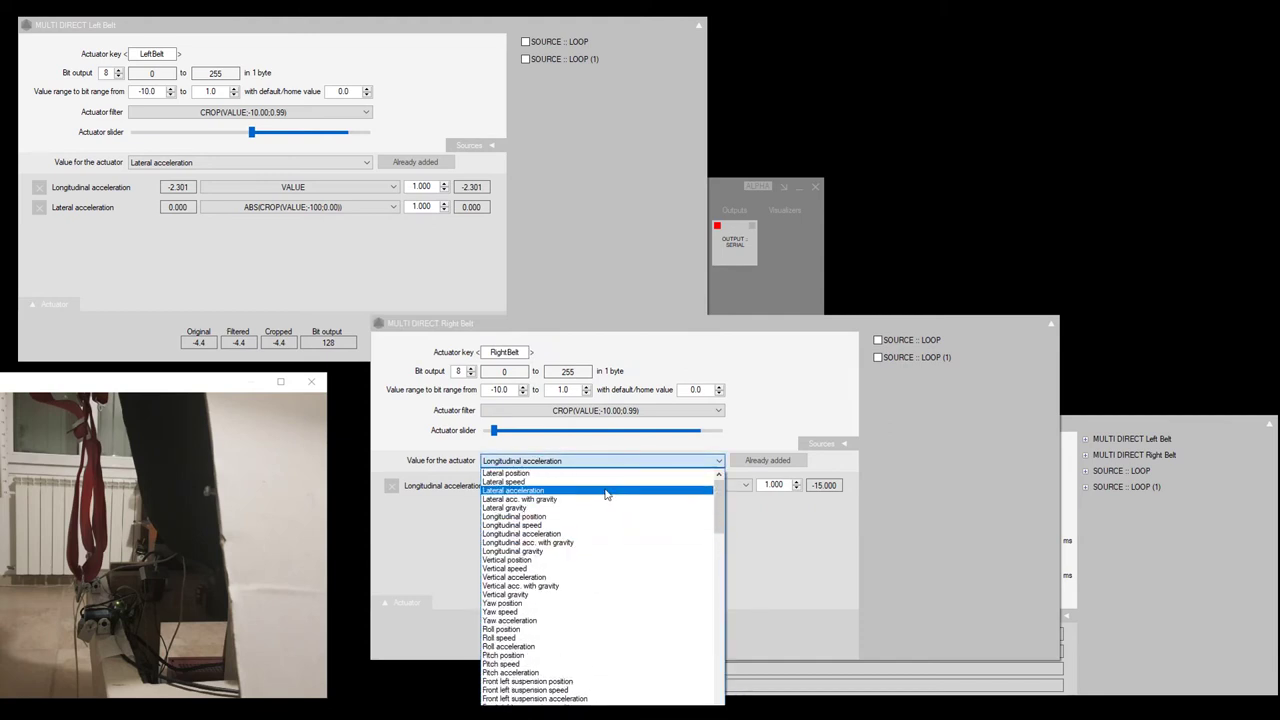
{"action": "left_click", "coordinate": [606, 490]}
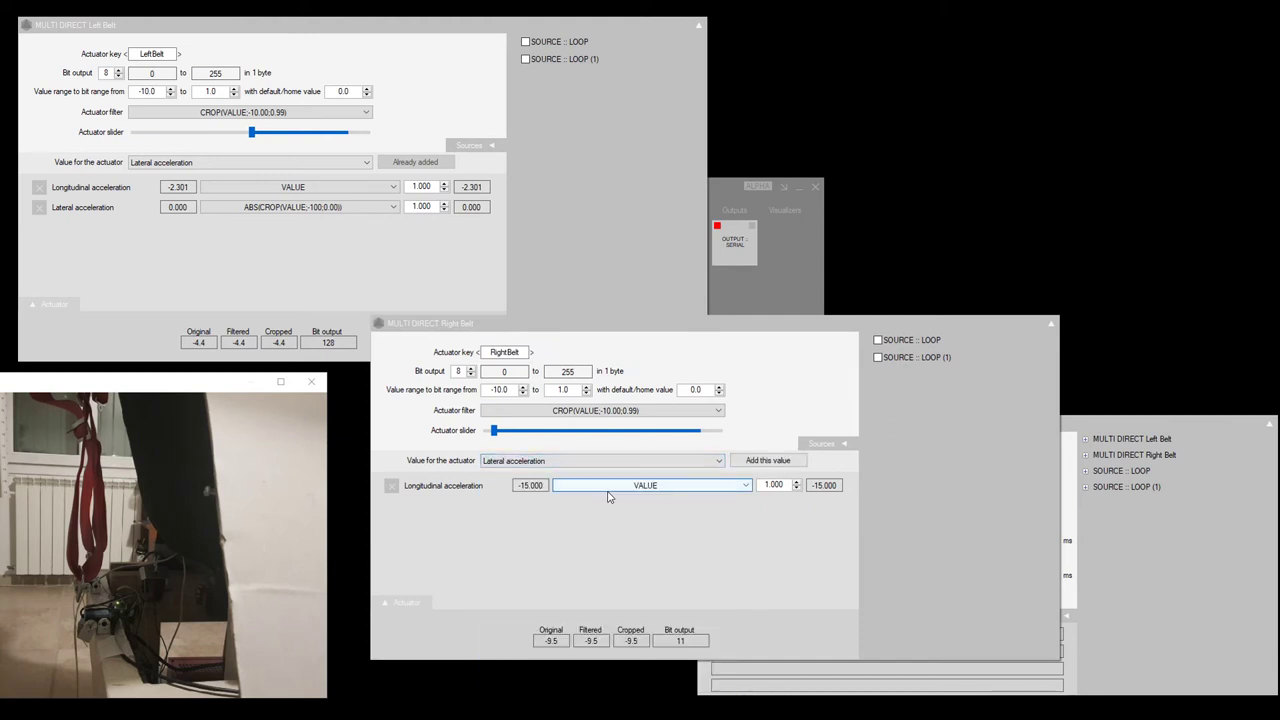
{"action": "left_click", "coordinate": [753, 461]}
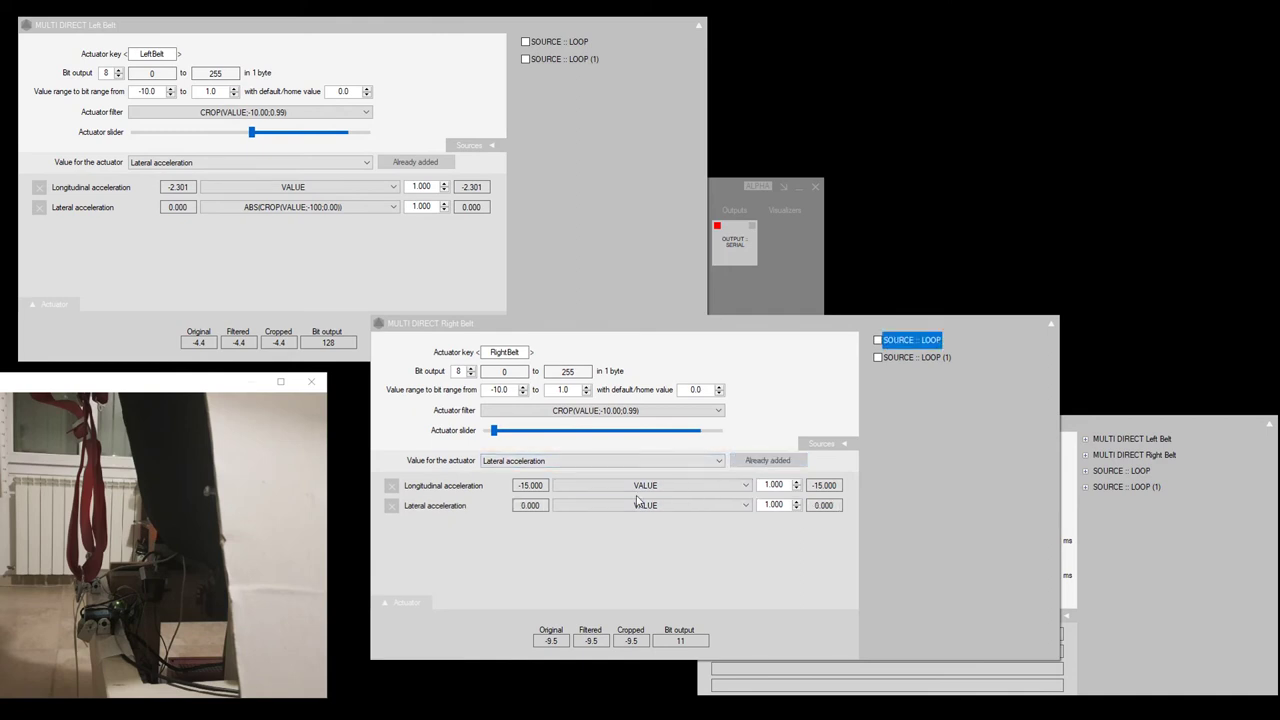
- Apply a CROP filter to the Right Belt's lateral acceleration, with limits of -100 and 0
{"action": "left_click", "coordinate": [596, 509]}
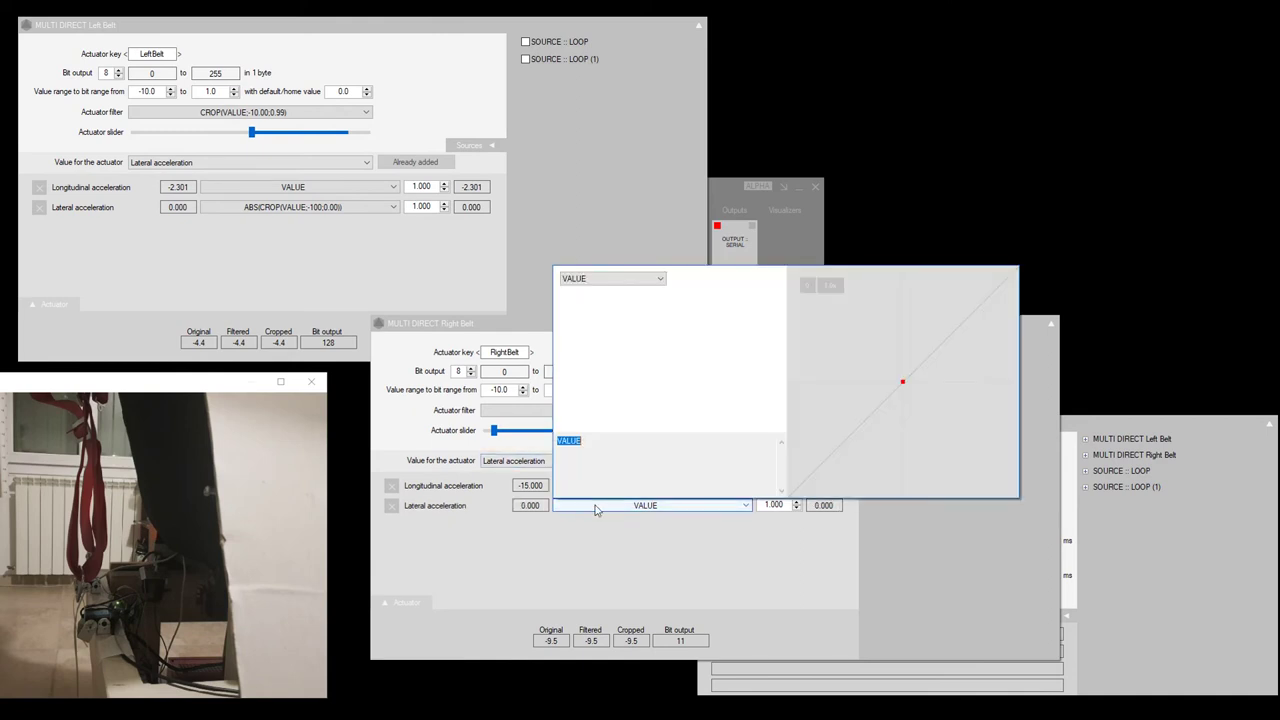
{"action": "left_click", "coordinate": [628, 279]}
{"action": "scroll", "coordinate": [625, 341], "scroll_direction": "down", "scroll_amount": 1}
{"action": "scroll", "coordinate": [625, 341], "scroll_direction": "down", "scroll_amount": 1}
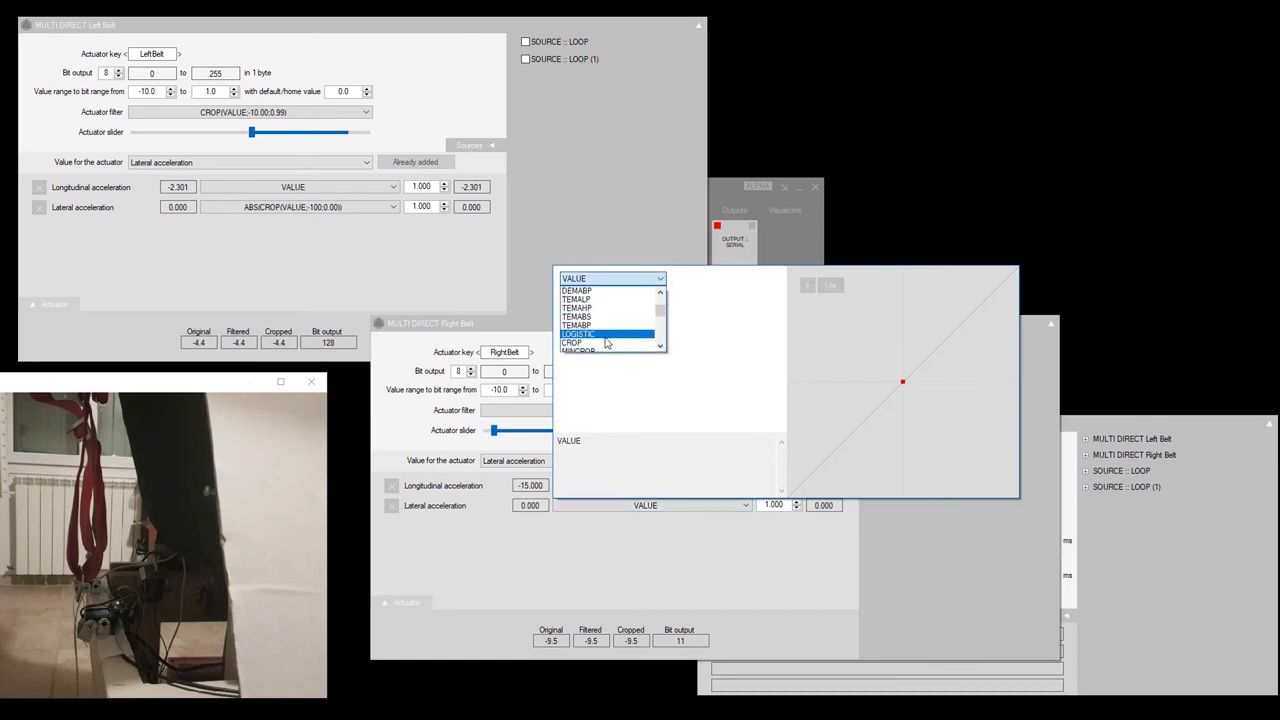
{"action": "left_click", "coordinate": [615, 333]}
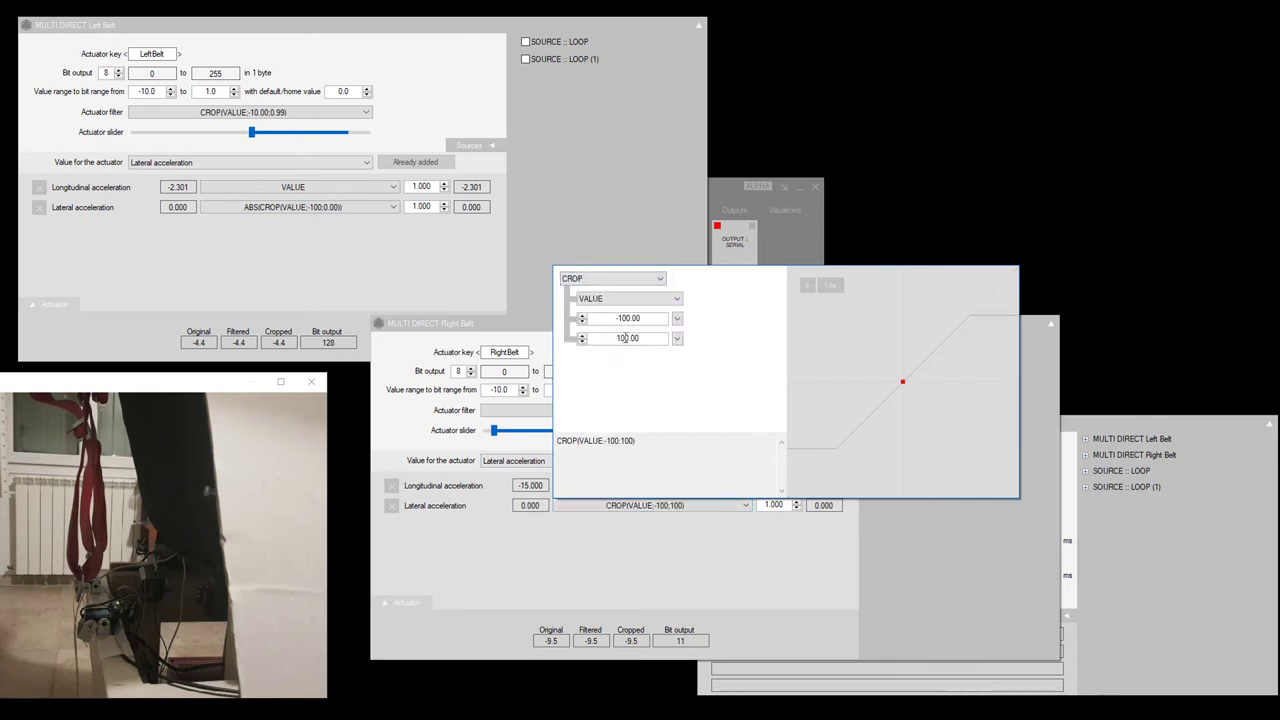
{"action": "key", "text": "BackSpace"}
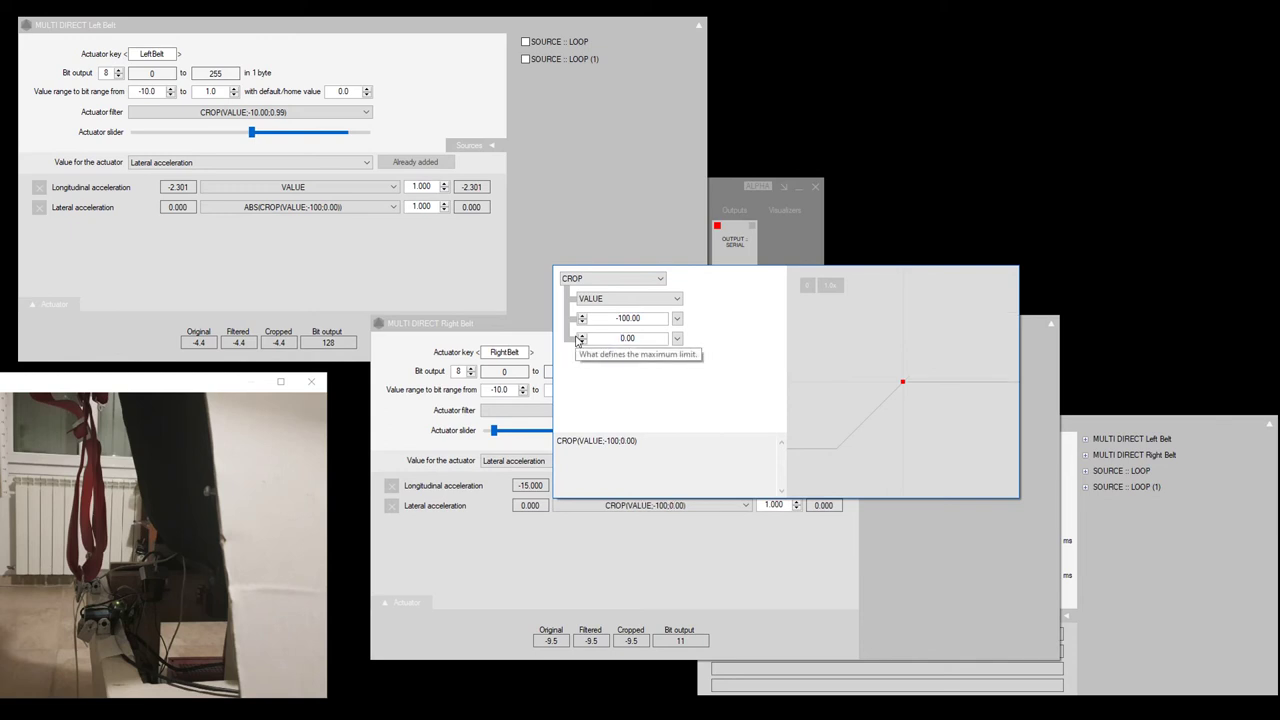
{"action": "left_click", "coordinate": [622, 554]}
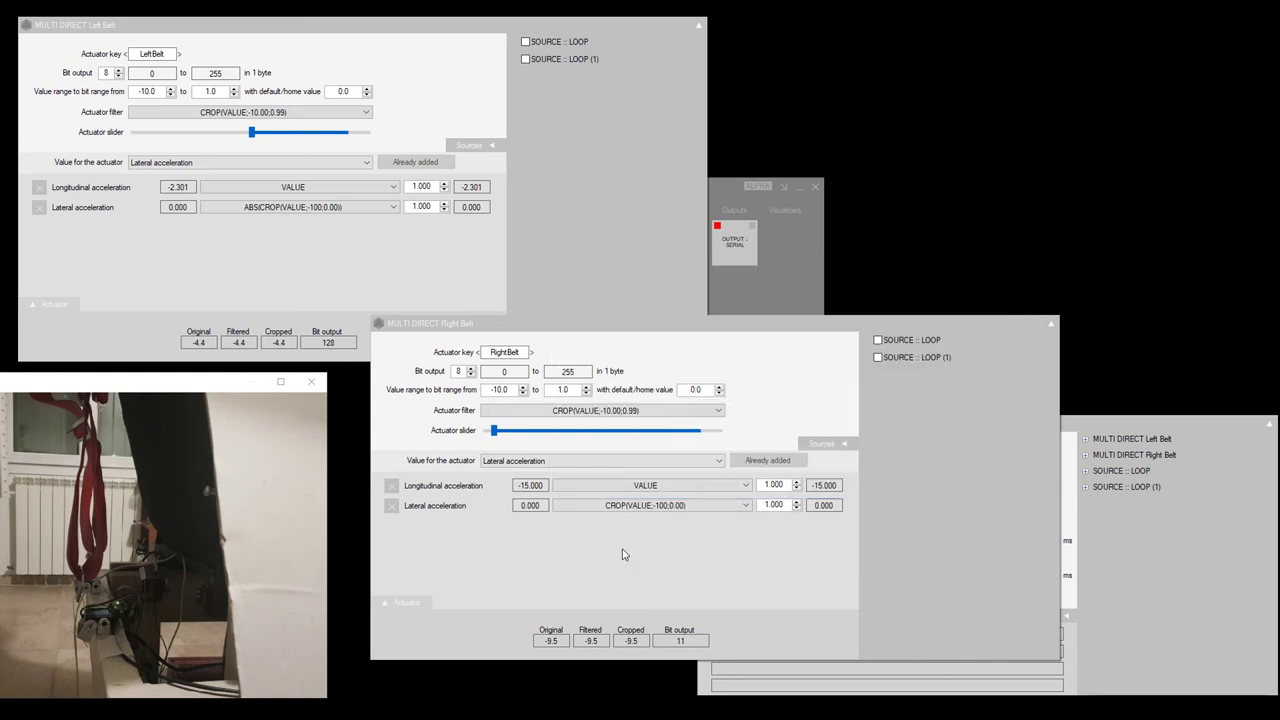
- Bring the main Mover window forward and reopen the SOURCE :: LOOP and SOURCE :: LOOP (1) windows
{"action": "left_click", "coordinate": [1203, 497]}
{"action": "left_click", "coordinate": [794, 275]}
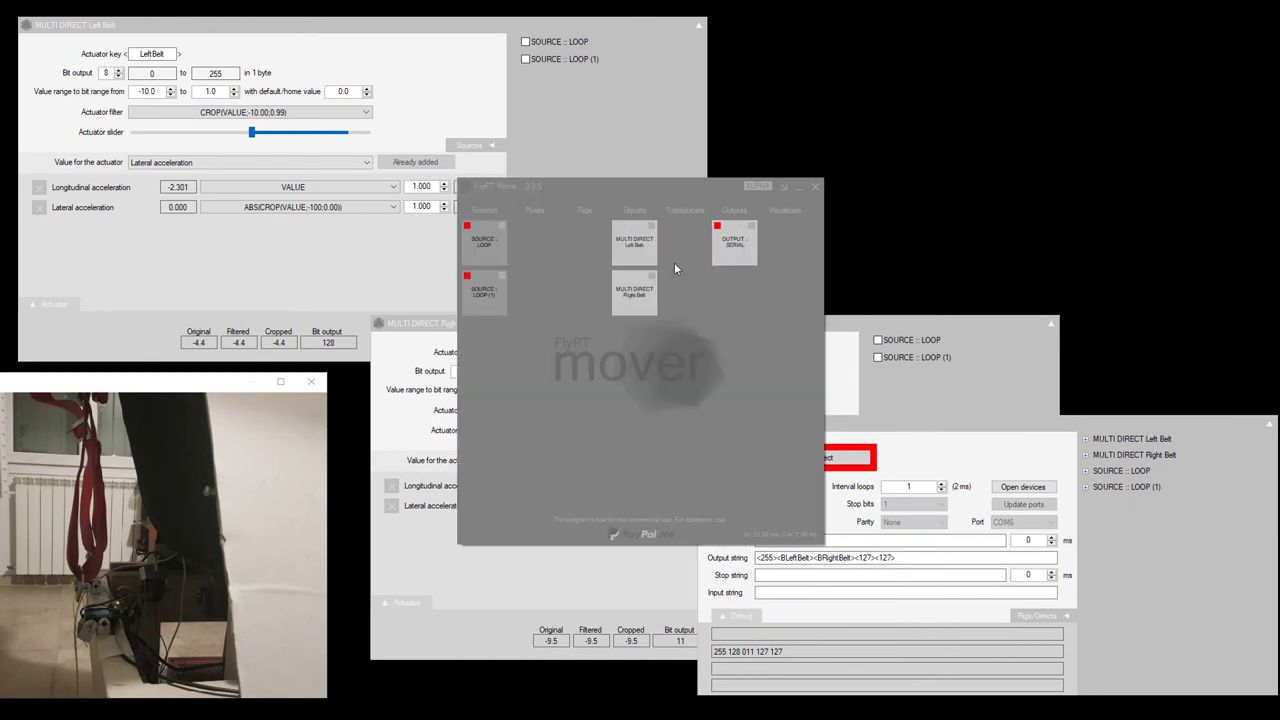
{"action": "left_click", "coordinate": [505, 245]}
{"action": "left_click", "coordinate": [485, 290]}
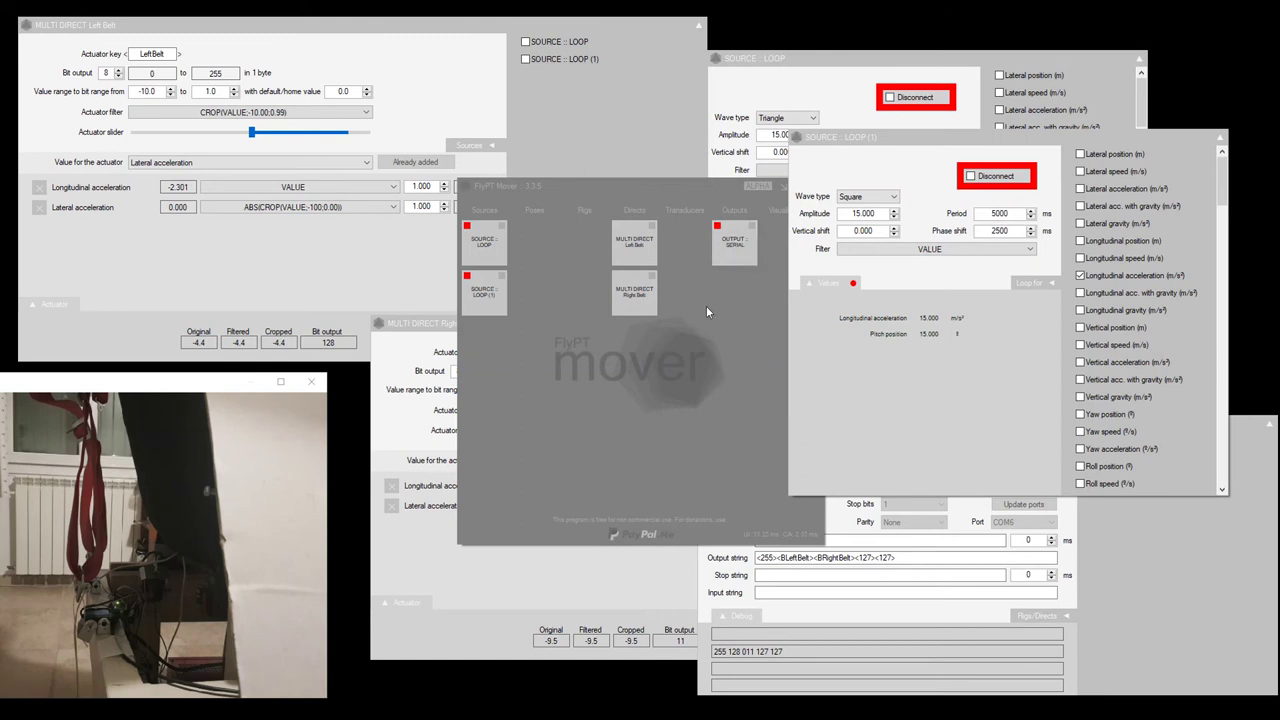
- Bring the Right Belt window forward and arrange the SOURCE :: LOOP and SOURCE :: LOOP (1) windows one above the other beside the belt windows
{"action": "left_click", "coordinate": [662, 565]}
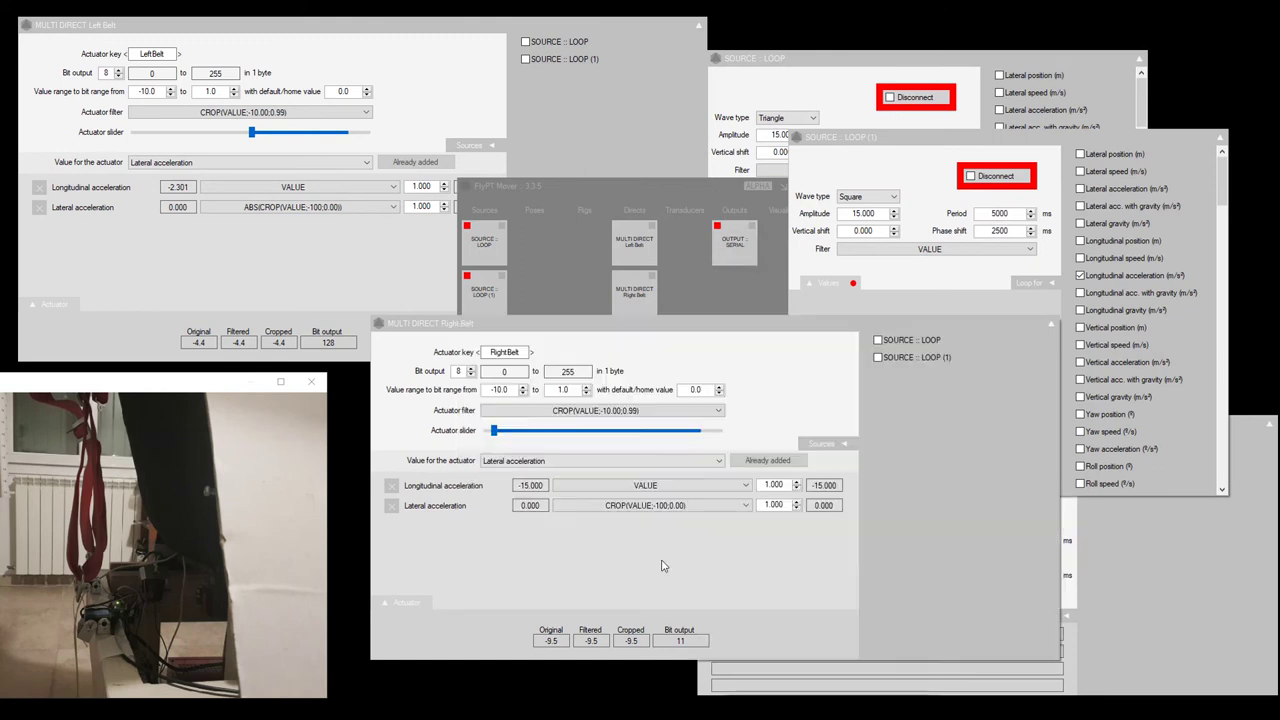
{"action": "left_click", "coordinate": [615, 160]}
{"action": "left_click_drag", "start_coordinate": [980, 147], "coordinate": [909, 345]}
{"action": "left_click_drag", "start_coordinate": [883, 60], "coordinate": [907, 24]}
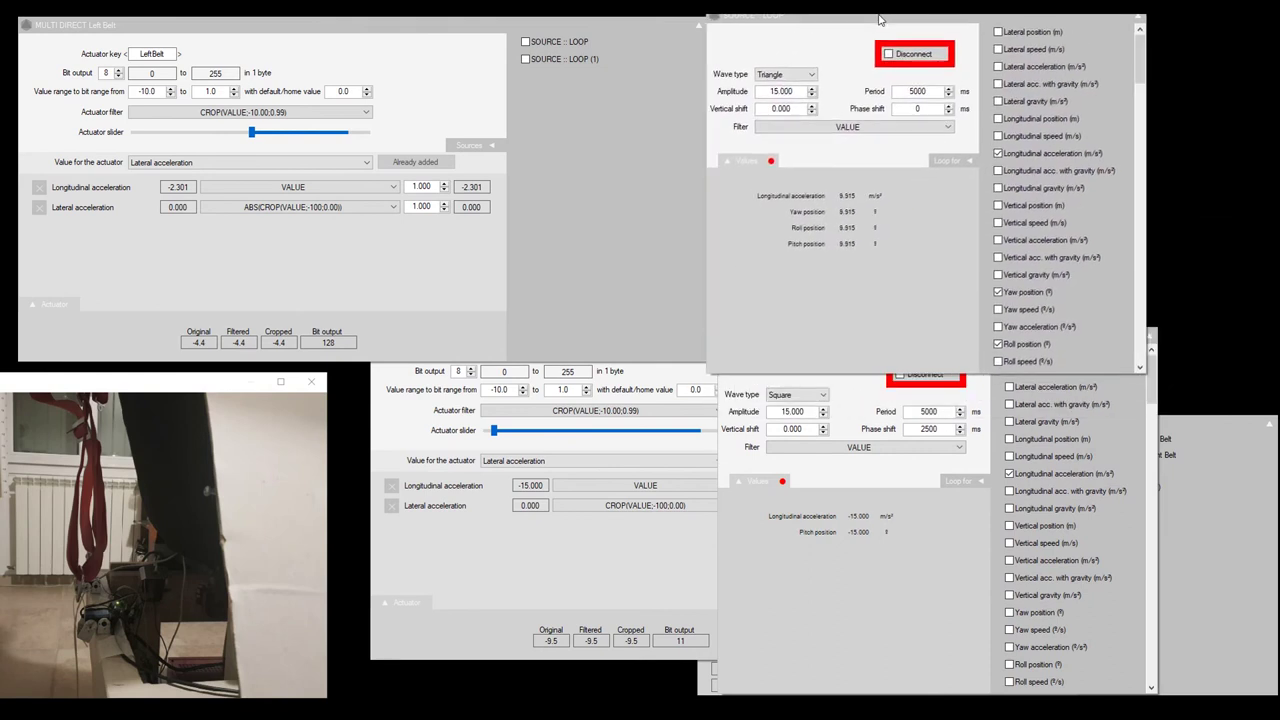
{"action": "left_click", "coordinate": [916, 640]}
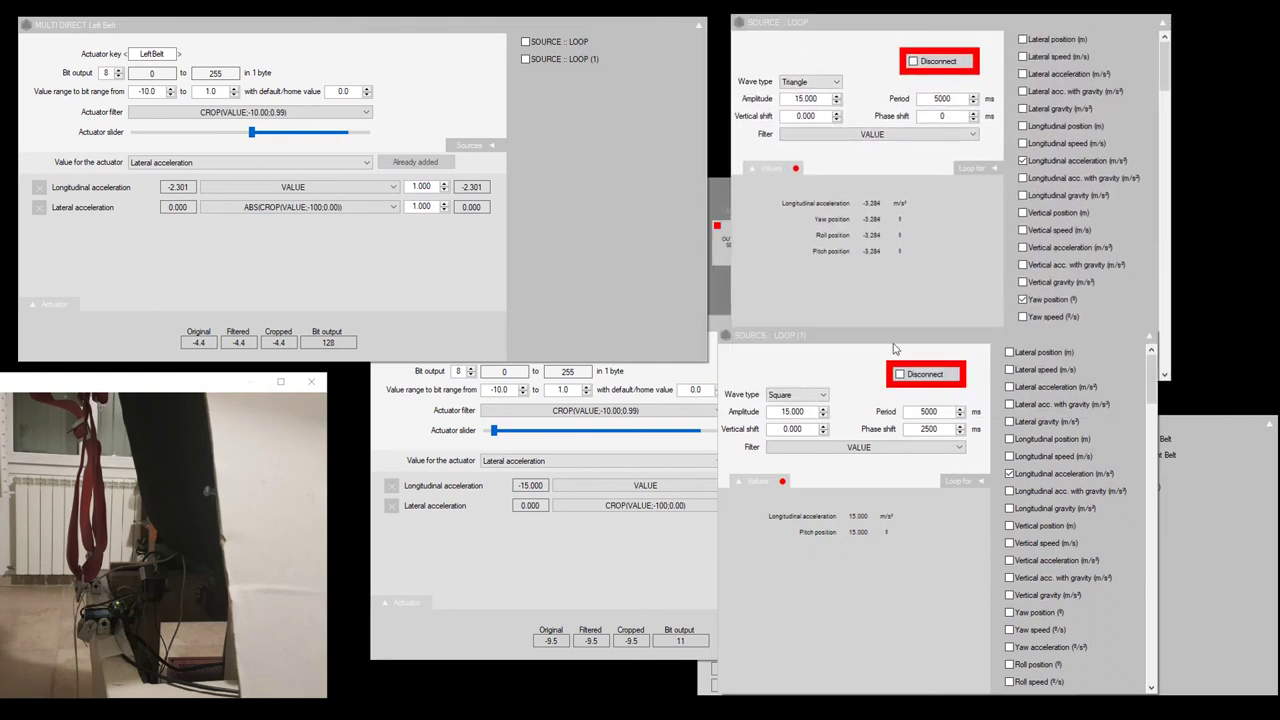
{"action": "left_click_drag", "start_coordinate": [895, 345], "coordinate": [910, 353]}
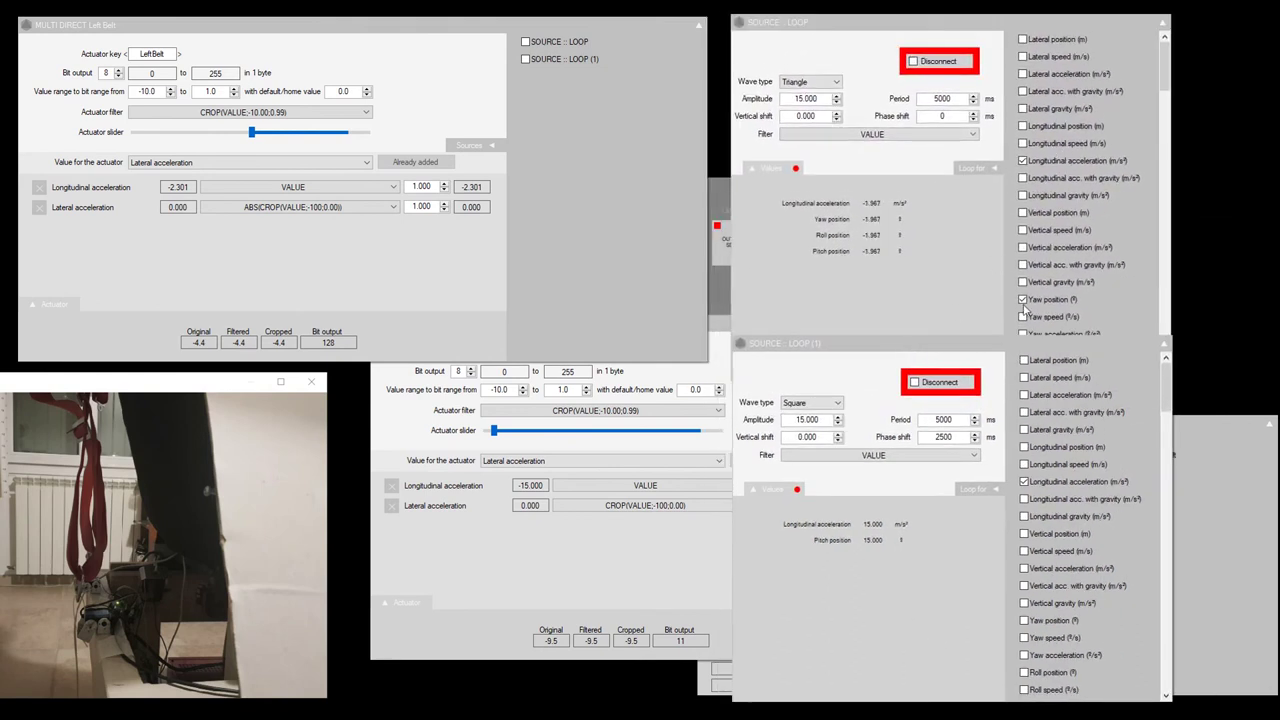
- Disable yaw position and roll position in SOURCE :: LOOP, briefly toggling lateral acceleration on and off
{"action": "left_click", "coordinate": [1023, 301]}
{"action": "left_click", "coordinate": [1023, 352]}
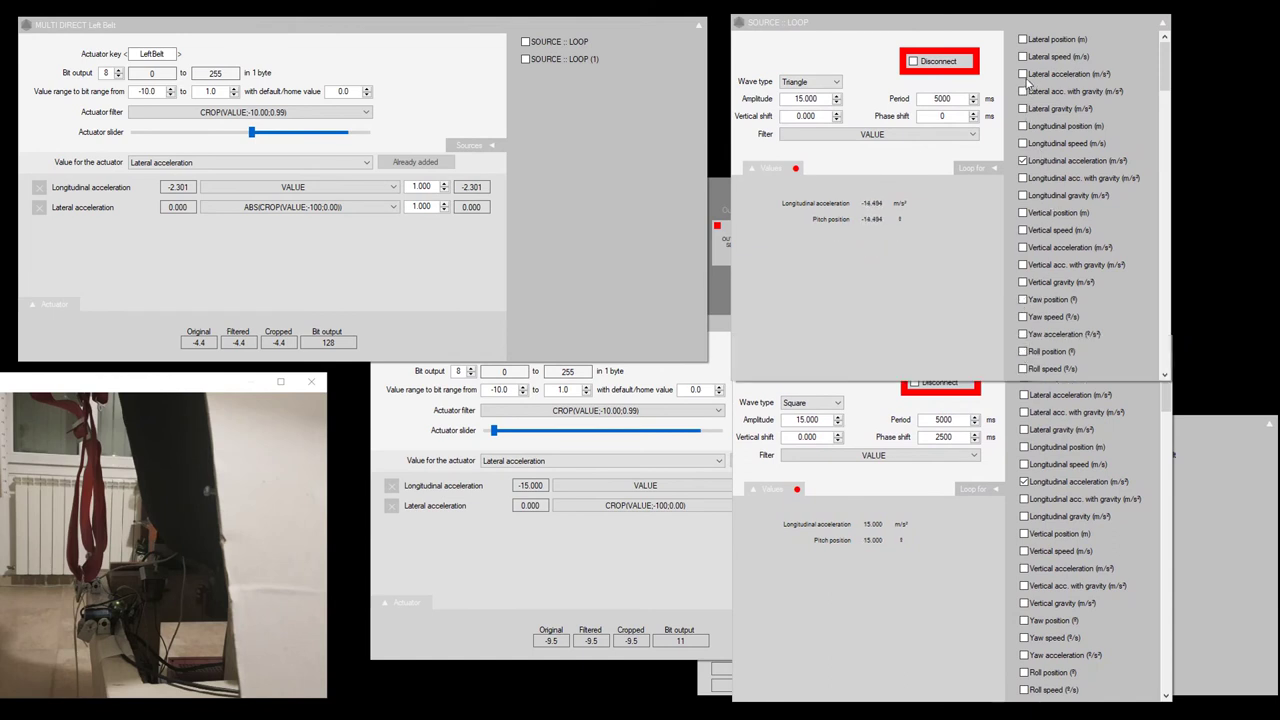
{"action": "left_click", "coordinate": [1023, 74]}
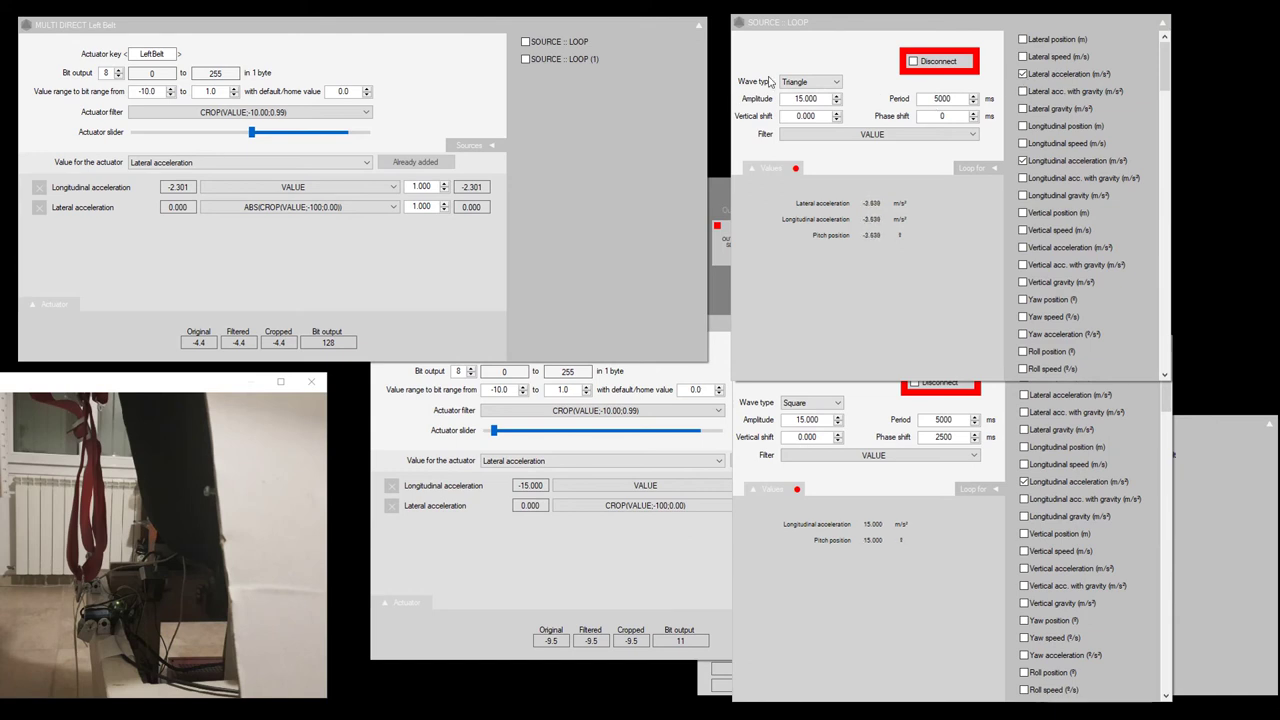
{"action": "left_click", "coordinate": [1023, 74]}
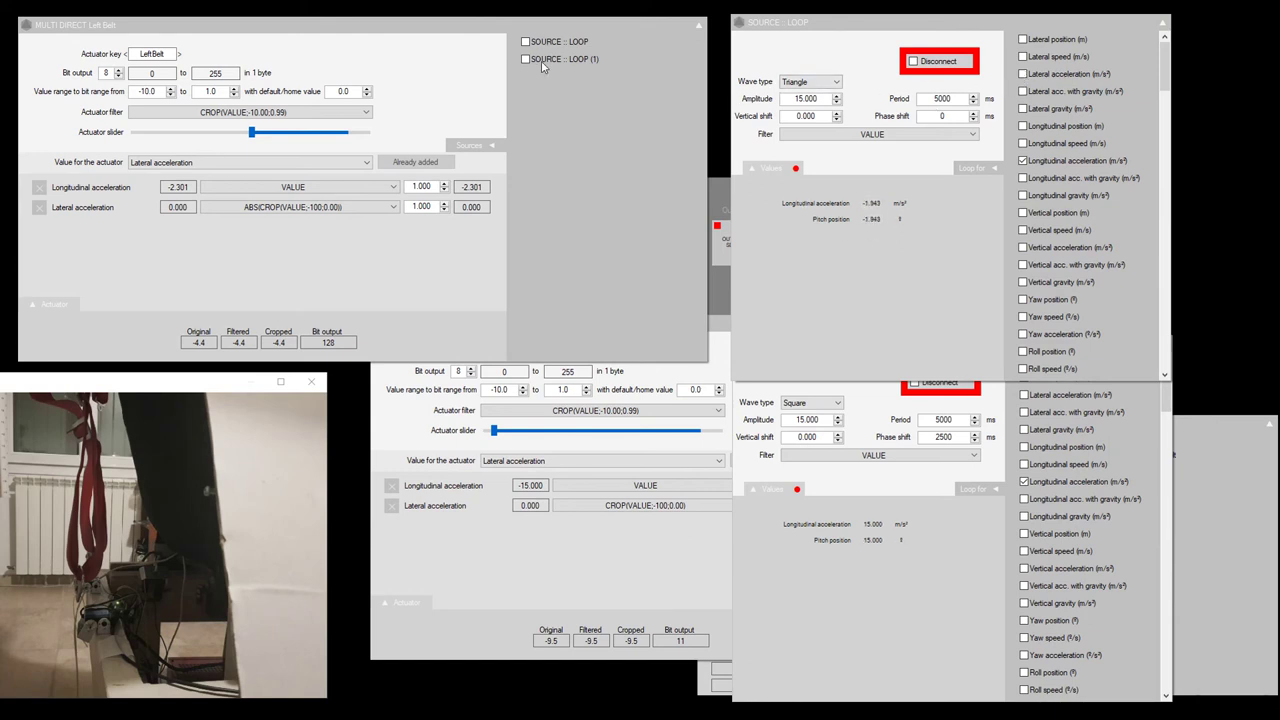
- Briefly try SOURCE :: LOOP on the Left Belt and assign it to the Right Belt, repositioning the Right Belt window
{"action": "left_click", "coordinate": [525, 42]}
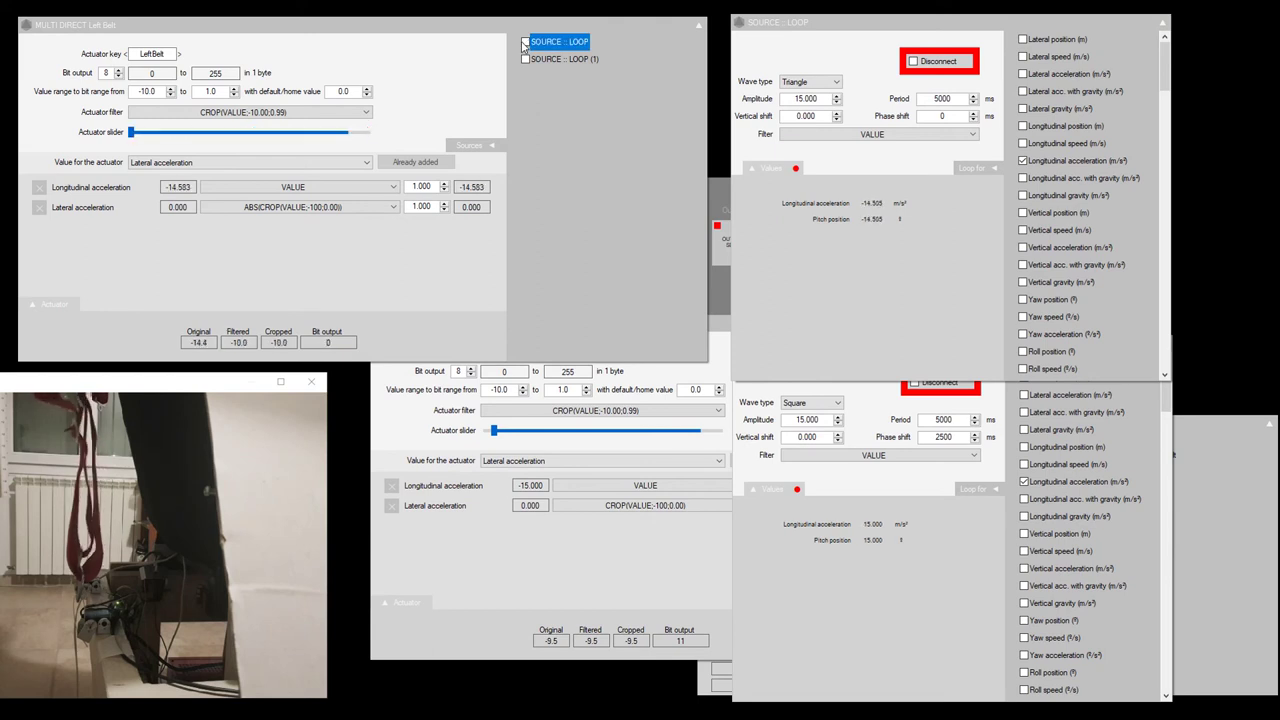
{"action": "left_click", "coordinate": [681, 601]}
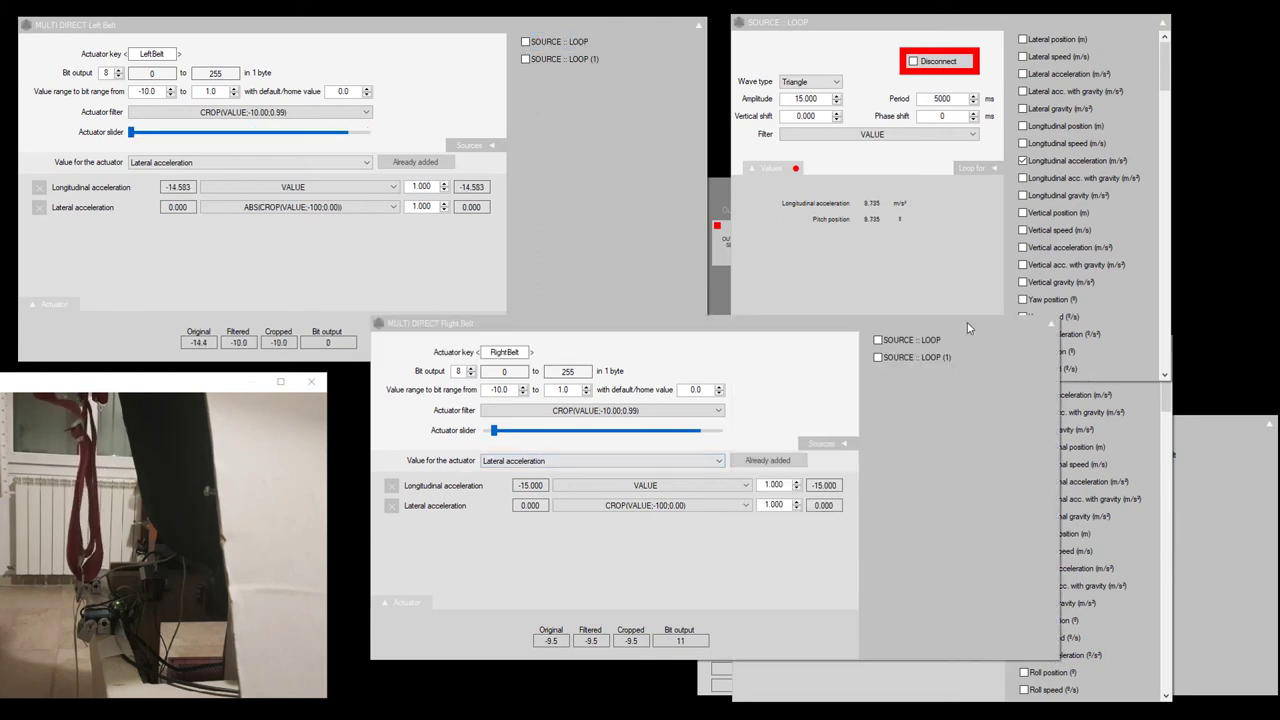
{"action": "left_click", "coordinate": [878, 341]}
{"action": "left_click_drag", "start_coordinate": [834, 331], "coordinate": [777, 374]}
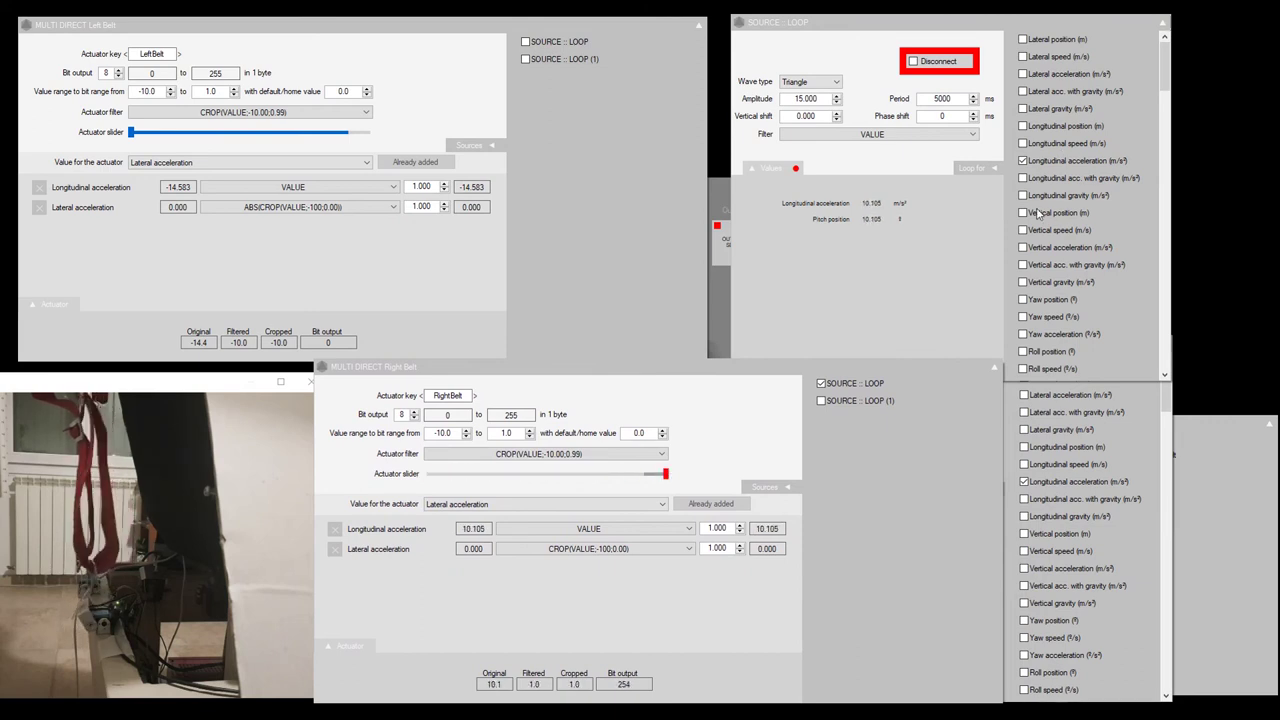
- Make lateral acceleration the only output of SOURCE :: LOOP (1) by disabling pitch position and longitudinal acceleration
{"action": "left_click", "coordinate": [1163, 519]}
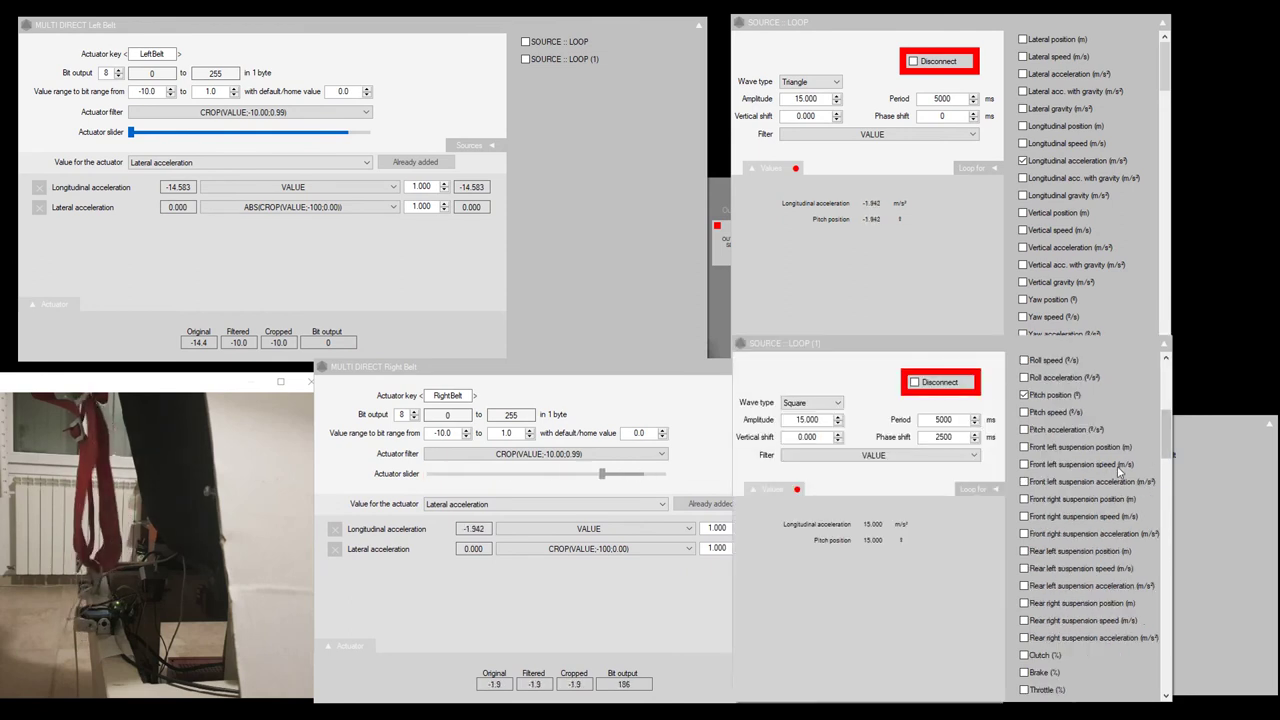
{"action": "left_click", "coordinate": [1027, 397]}
{"action": "scroll", "coordinate": [1029, 420], "scroll_direction": "up", "scroll_amount": 5}
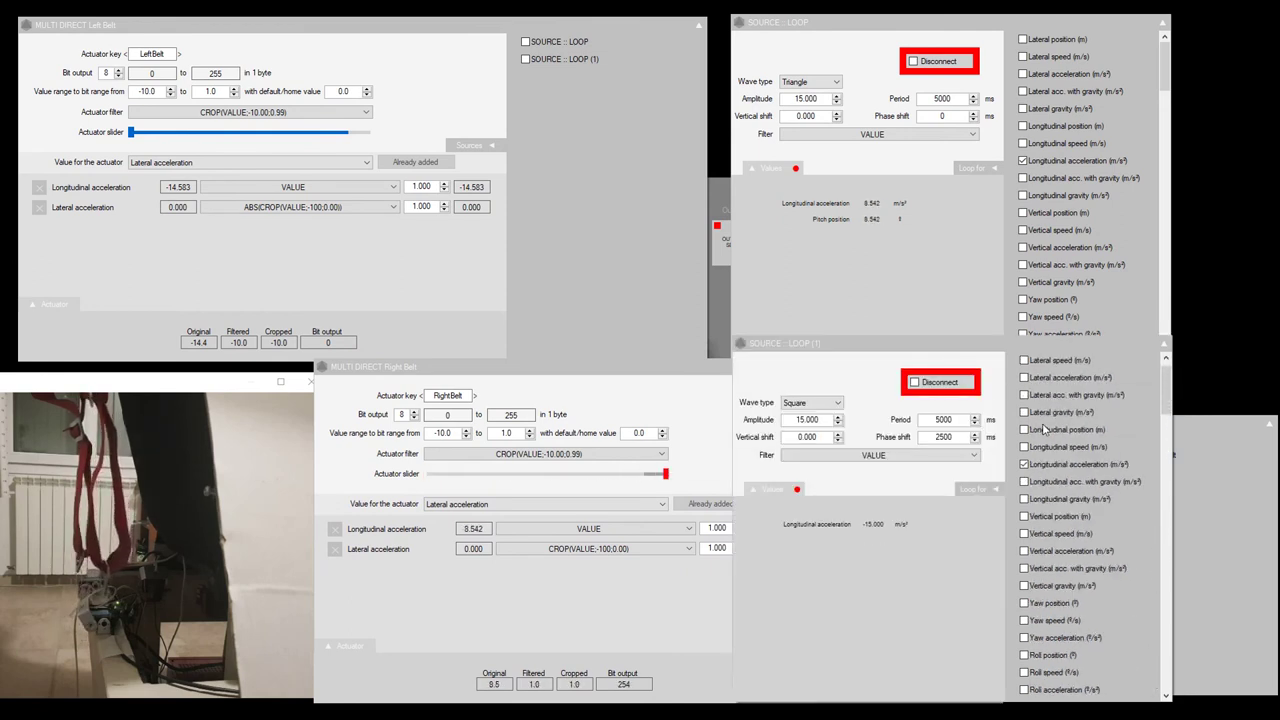
{"action": "left_click", "coordinate": [1025, 430]}
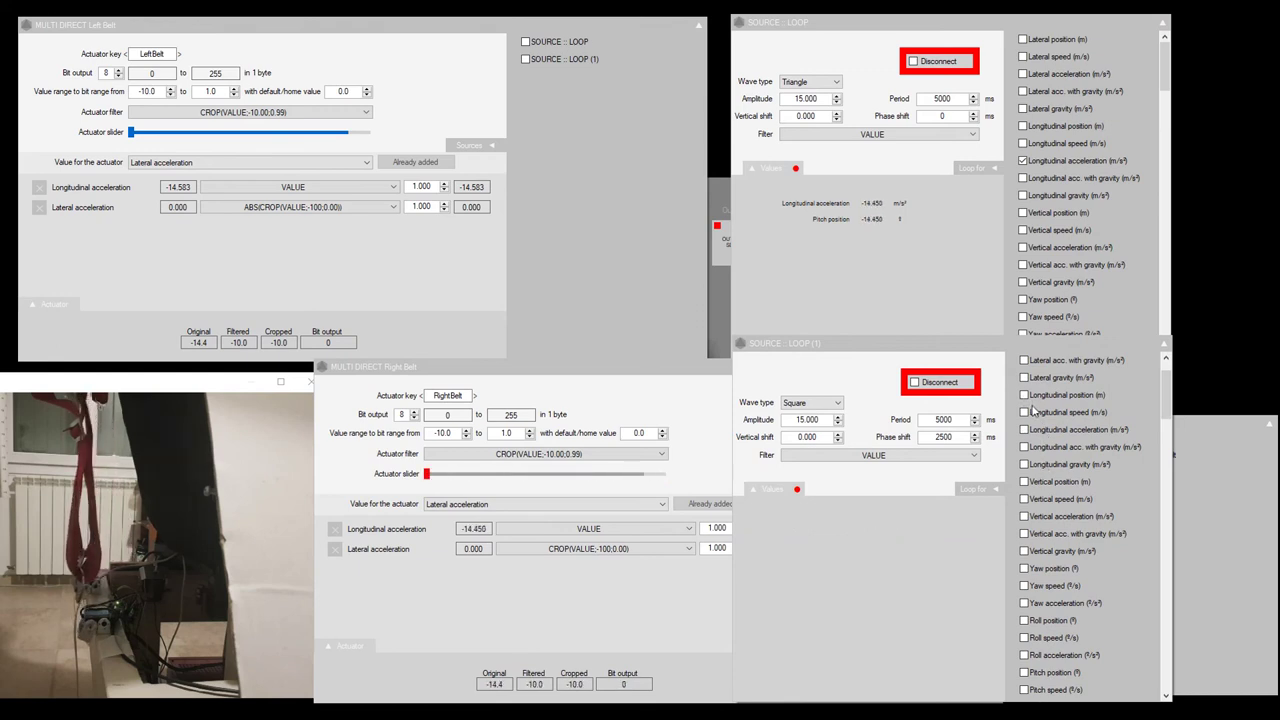
{"action": "scroll", "coordinate": [1033, 410], "scroll_direction": "up", "scroll_amount": 1}
{"action": "left_click", "coordinate": [1024, 395]}
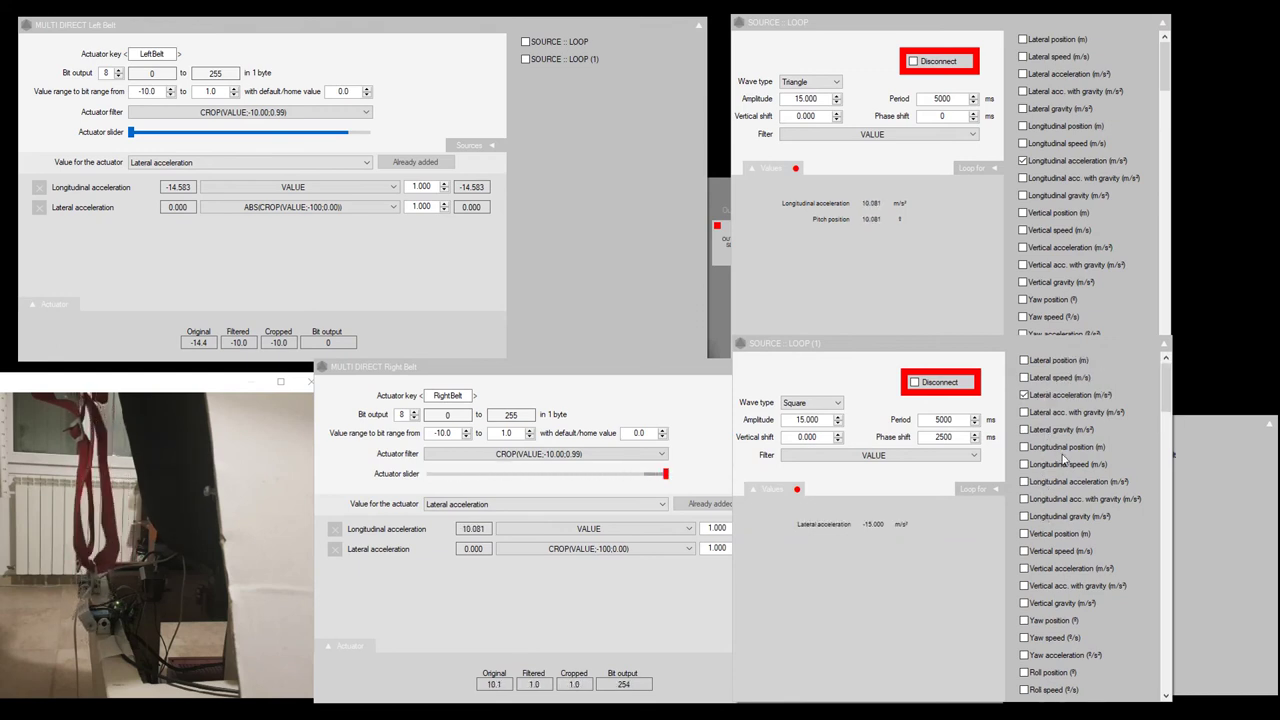
{"action": "scroll", "coordinate": [1063, 458], "scroll_direction": "down", "scroll_amount": 15}
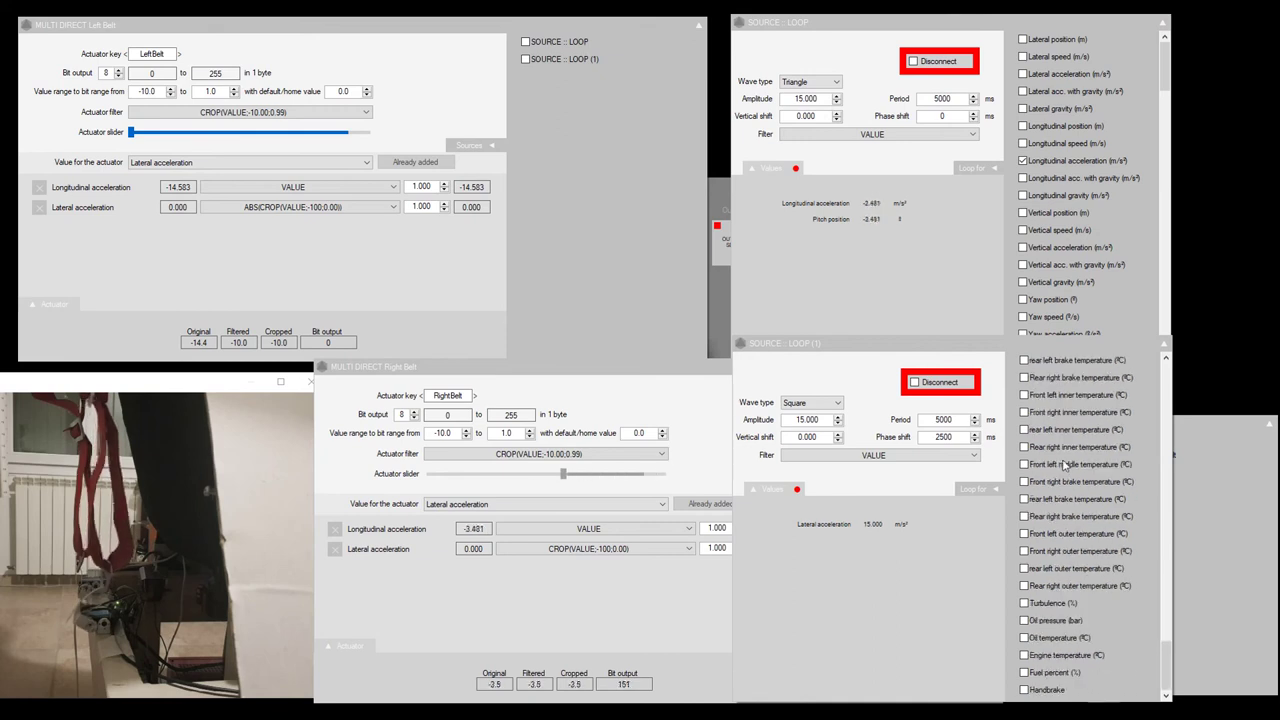
{"action": "scroll", "coordinate": [1065, 465], "scroll_direction": "up", "scroll_amount": 15}
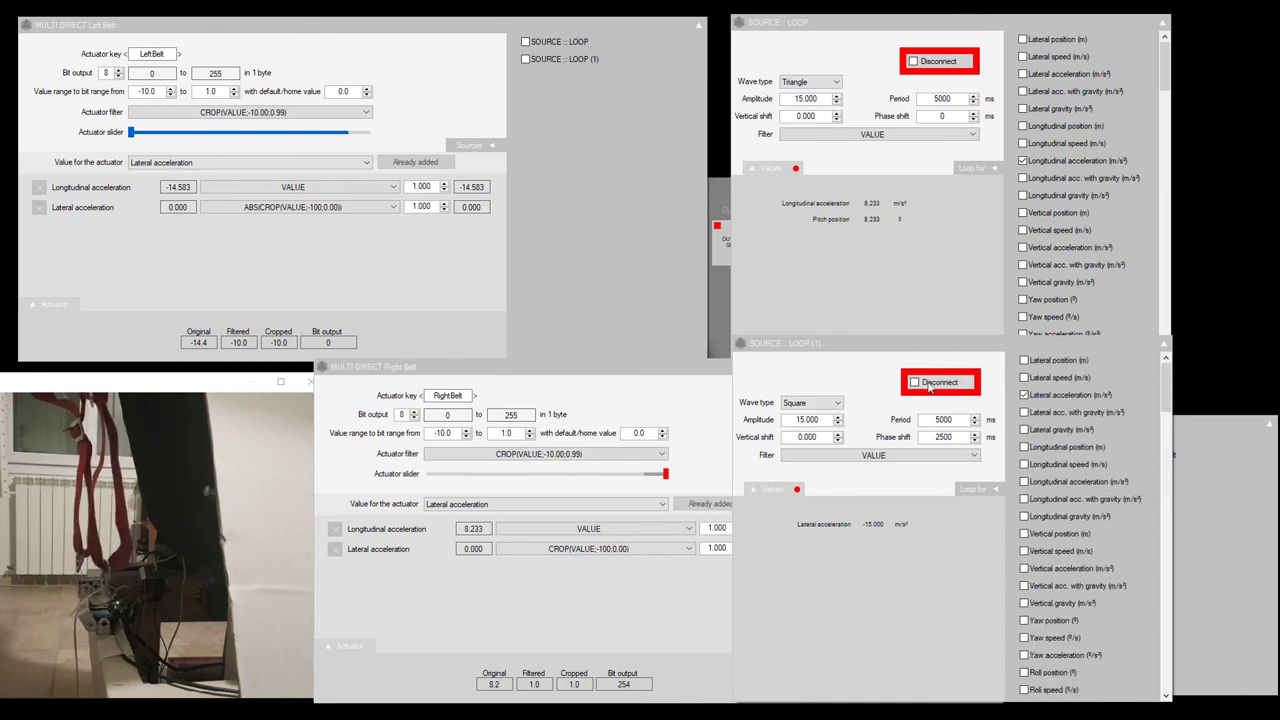
- Assign SOURCE :: LOOP (1) to the Right Belt as well and set that loop's wave type to Sine
{"action": "left_click", "coordinate": [929, 384]}
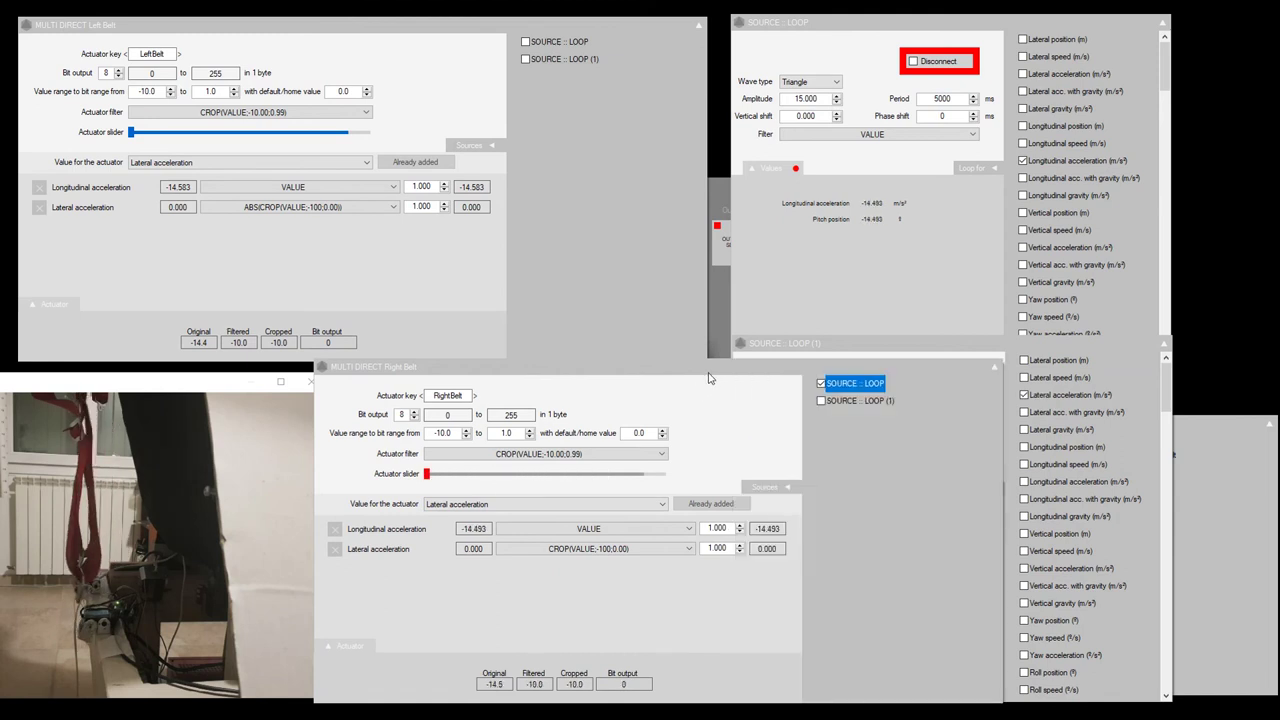
{"action": "left_click", "coordinate": [821, 401]}
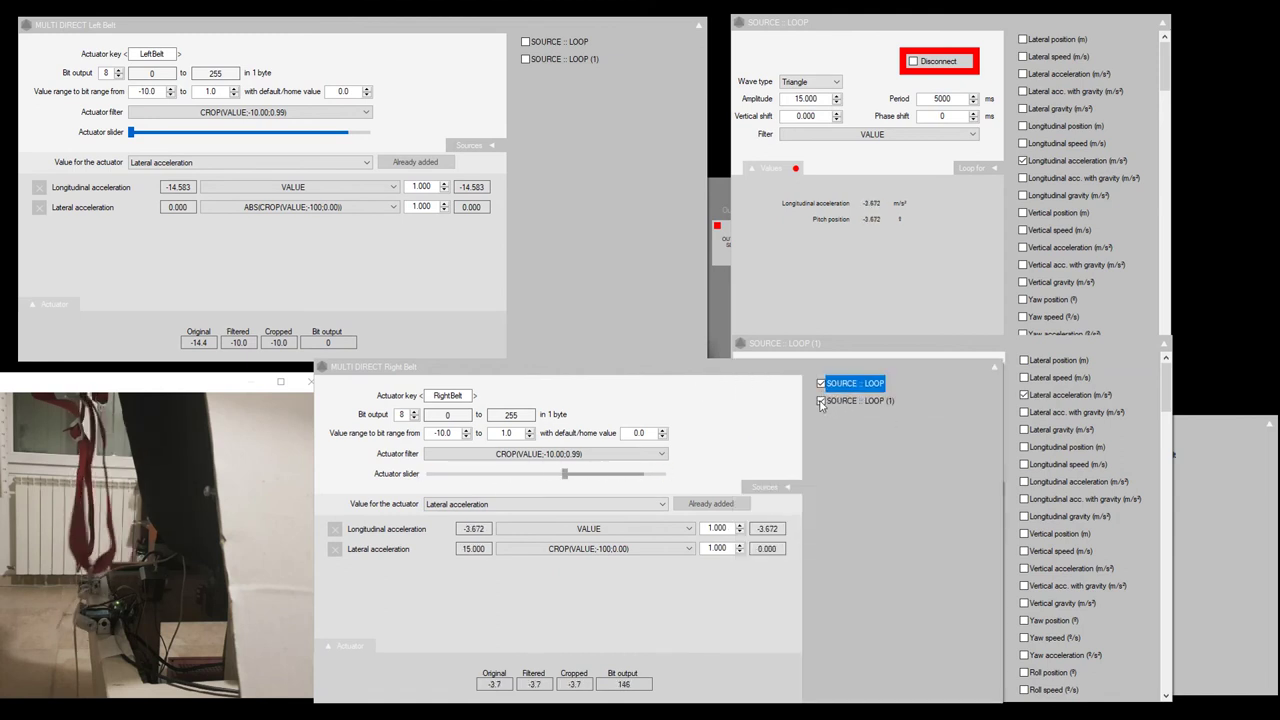
{"action": "left_click", "coordinate": [770, 346]}
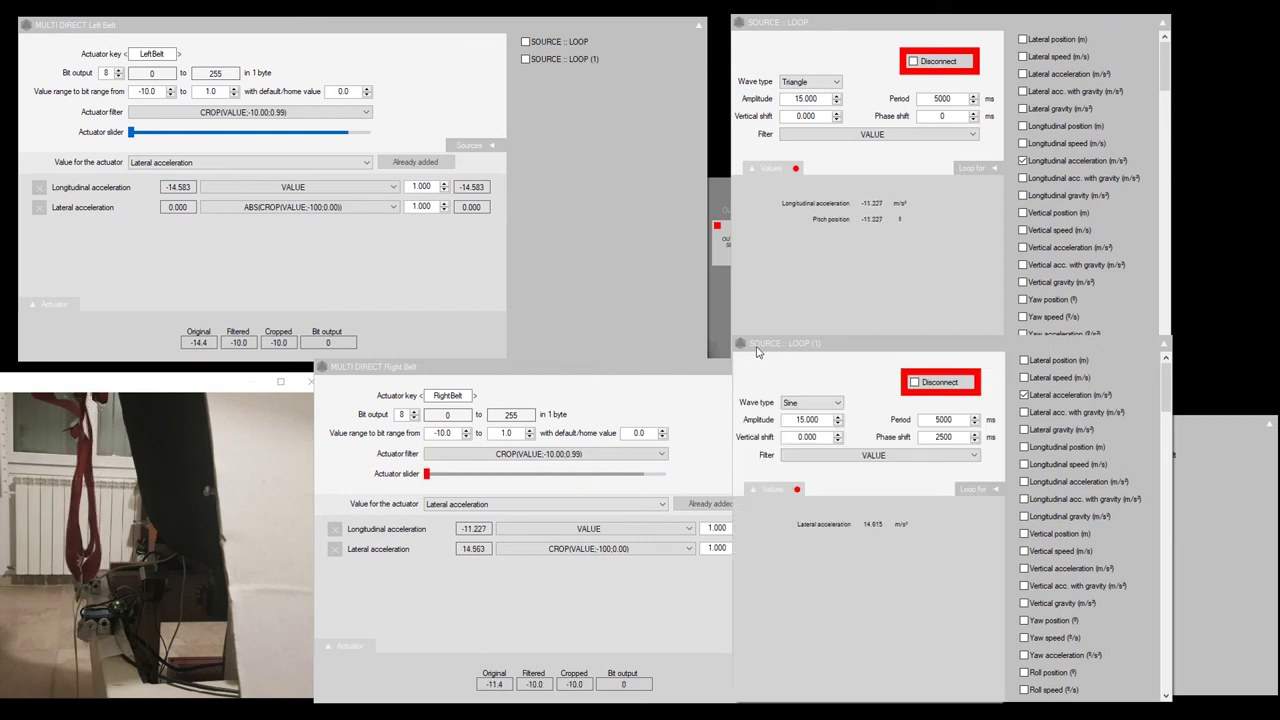
- Add a Graphics Viewer and plot the serial output's LeftBelt and RightBelt bit output/100 with the second scale value at 50.000
{"action": "right_click", "coordinate": [787, 244]}
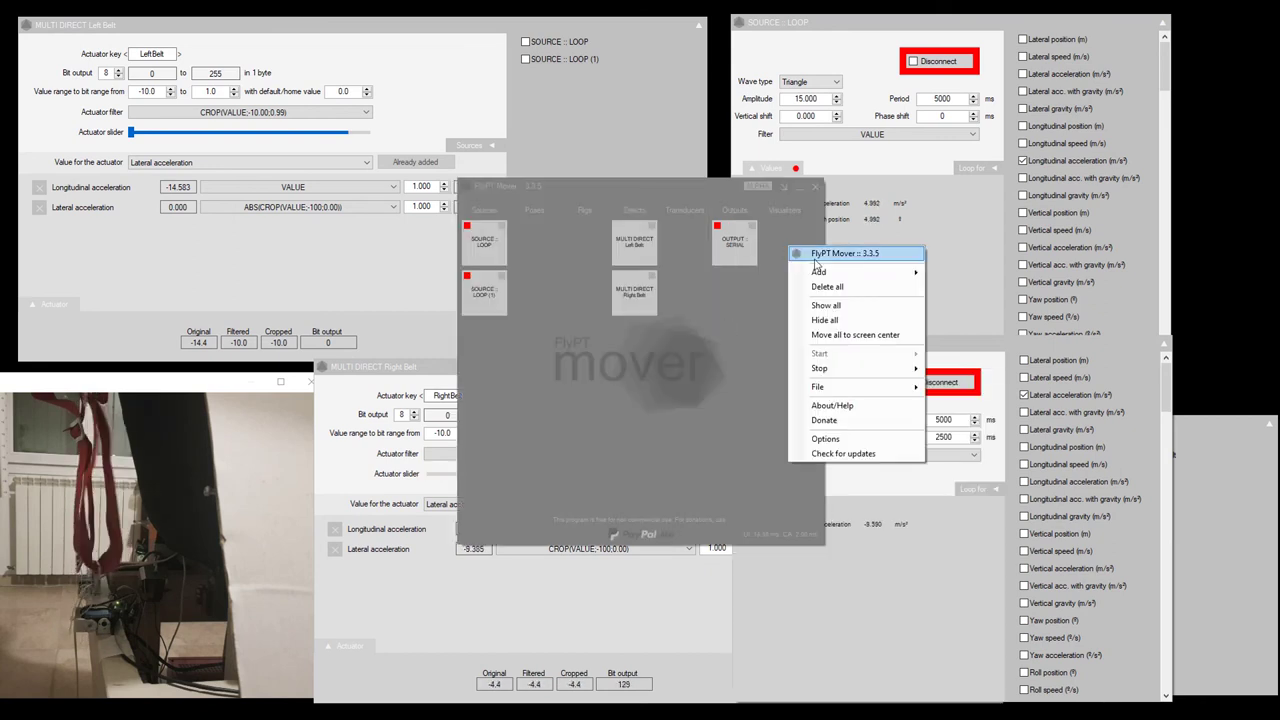
{"action": "mouse_move", "coordinate": [842, 274]}
{"action": "mouse_move", "coordinate": [965, 361]}
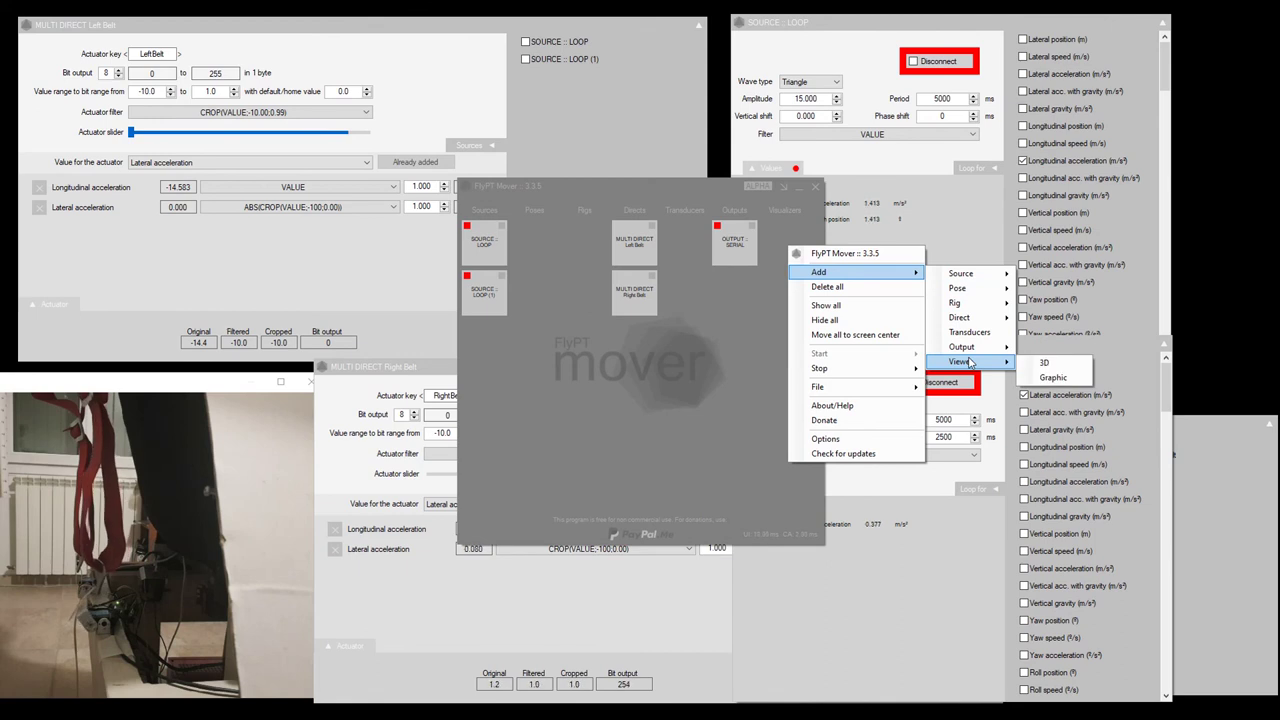
{"action": "left_click", "coordinate": [1050, 378]}
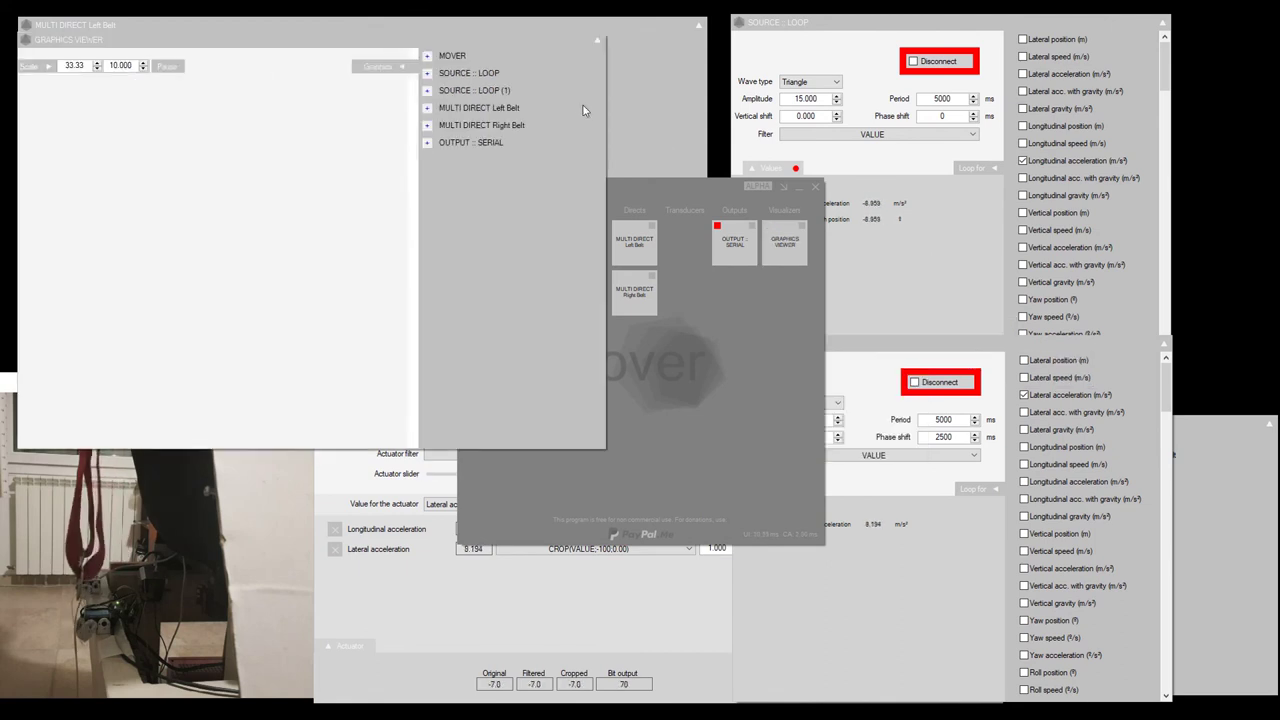
{"action": "left_click_drag", "start_coordinate": [513, 38], "coordinate": [1045, 216]}
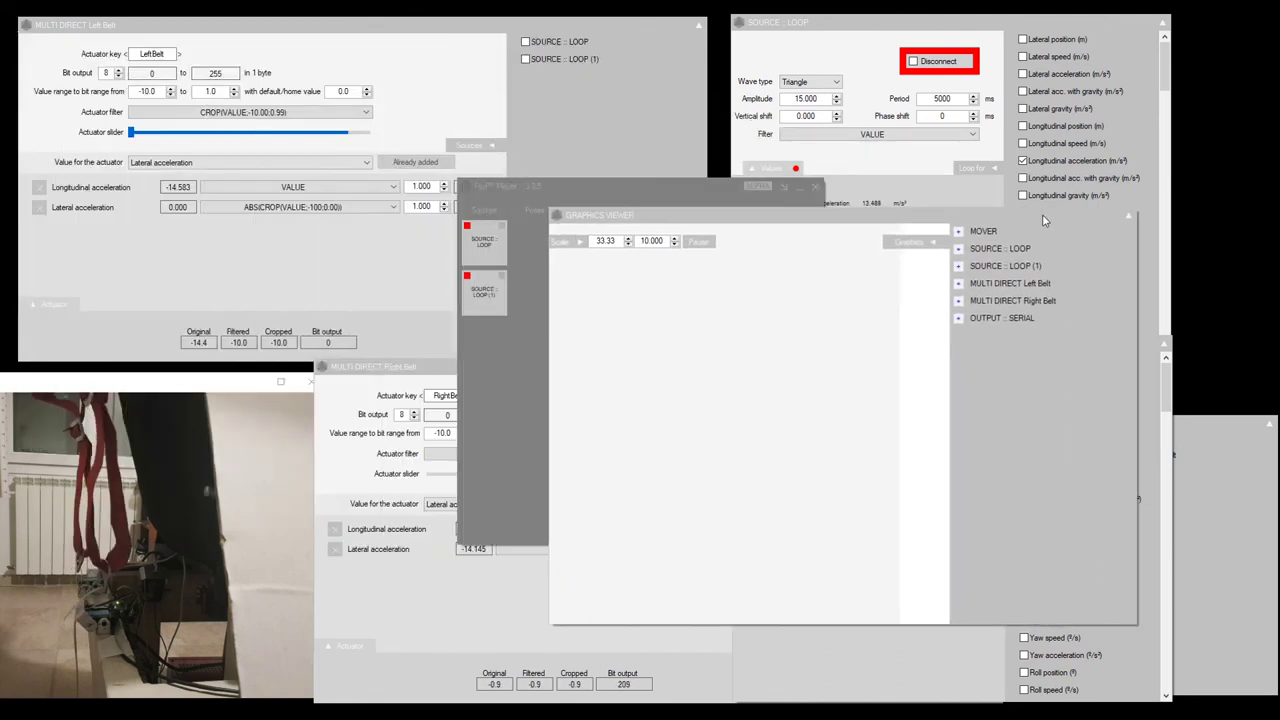
{"action": "left_click", "coordinate": [957, 319]}
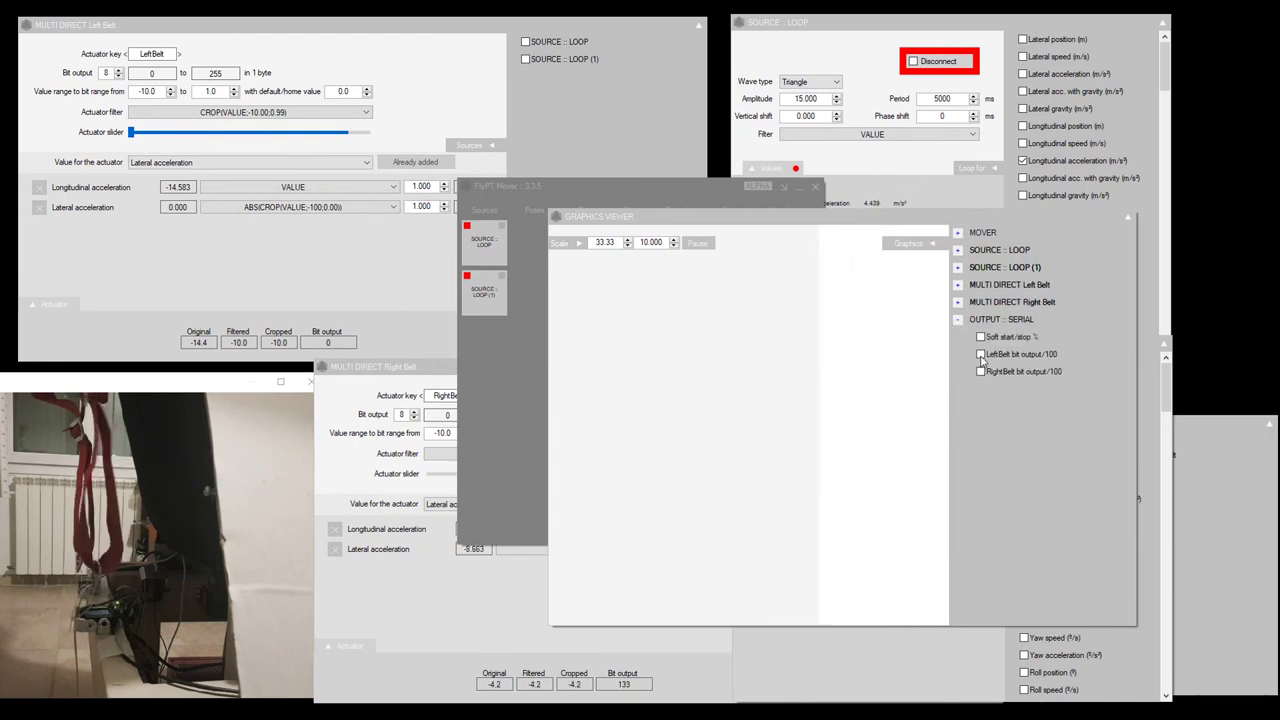
{"action": "left_click", "coordinate": [981, 354]}
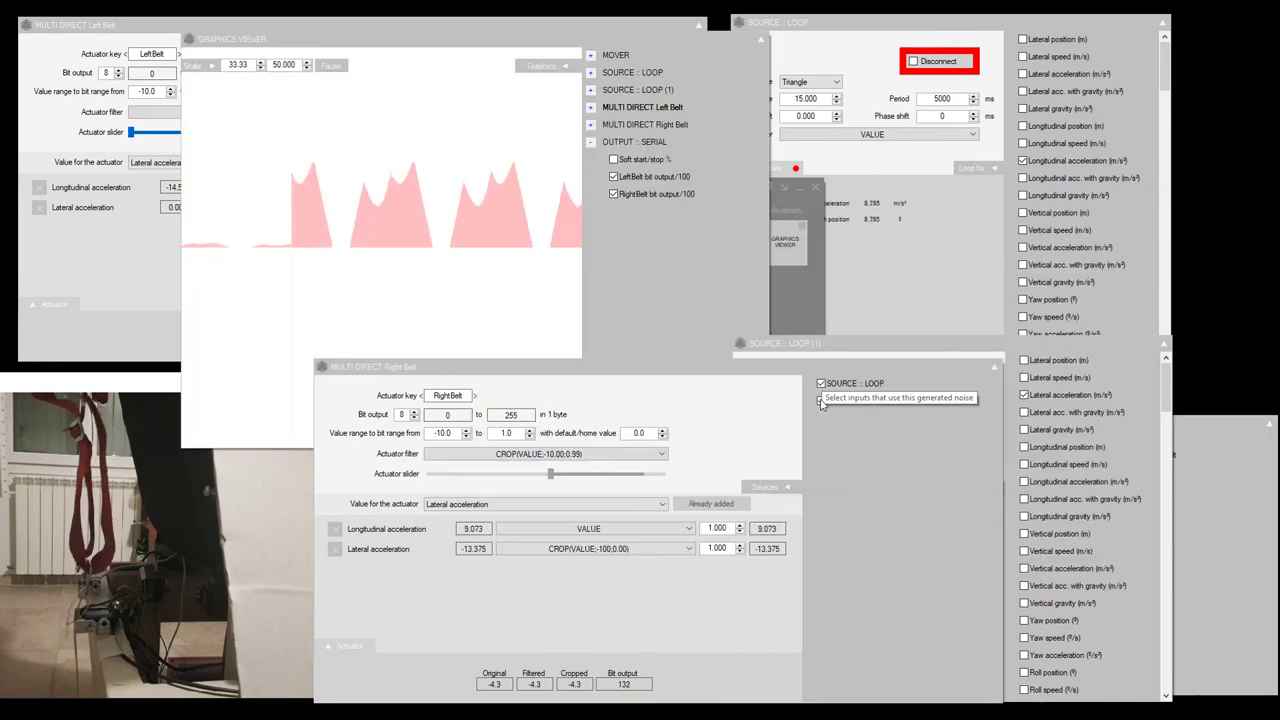
- Remove both loop sources from the Right Belt, toggling them to compare the graph, and test the belt manually with its actuator slider
{"action": "left_click", "coordinate": [820, 401]}
{"action": "left_click", "coordinate": [820, 401]}
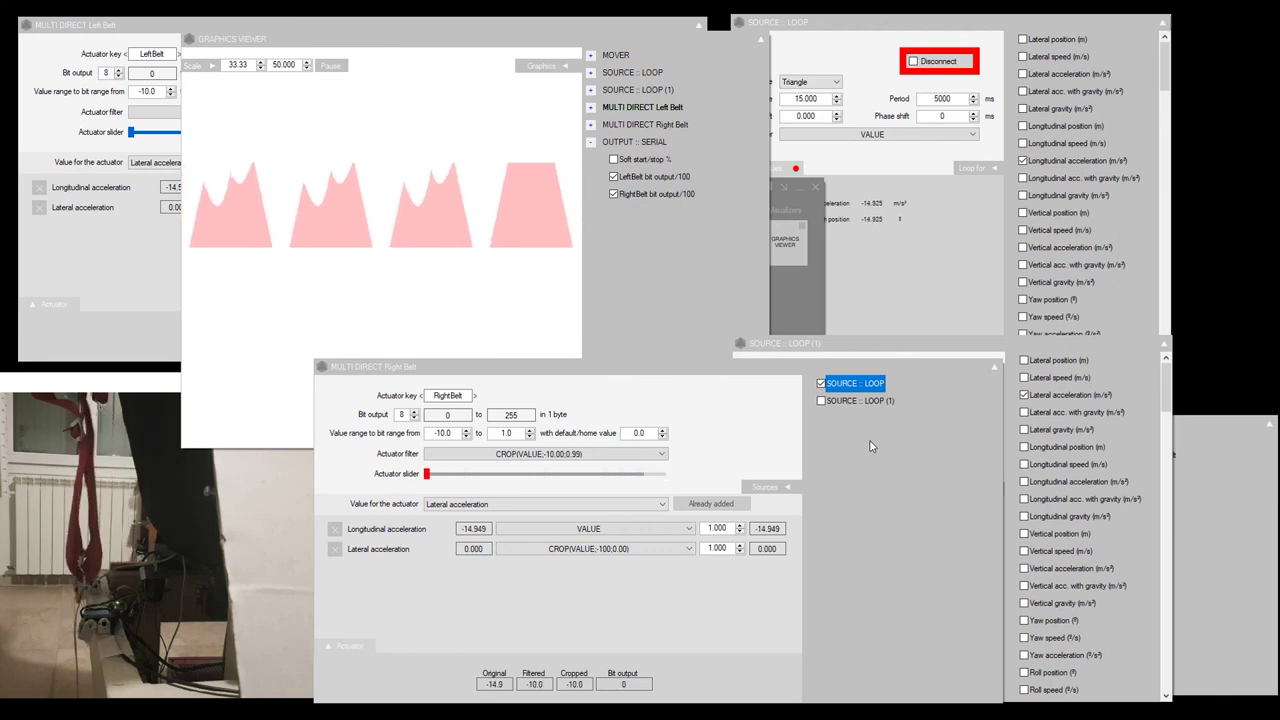
{"action": "left_click", "coordinate": [821, 385]}
{"action": "left_click", "coordinate": [821, 401]}
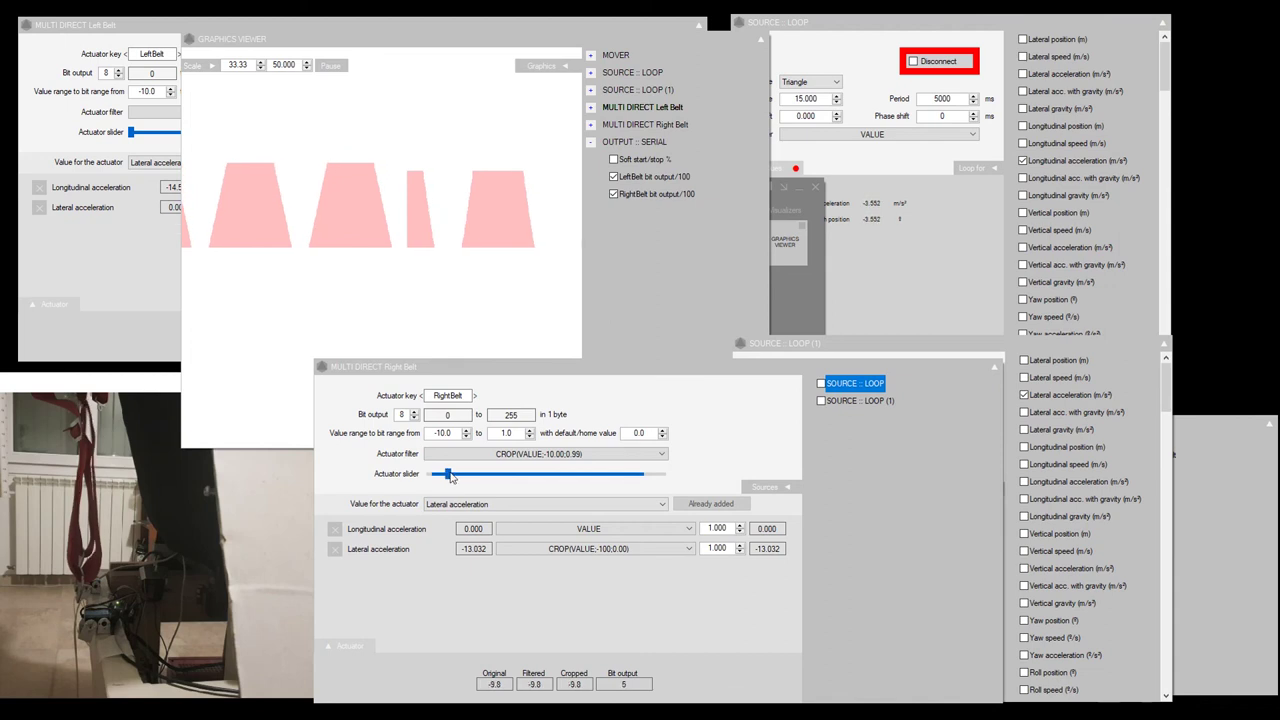
{"action": "left_click_drag", "start_coordinate": [450, 477], "coordinate": [497, 477]}
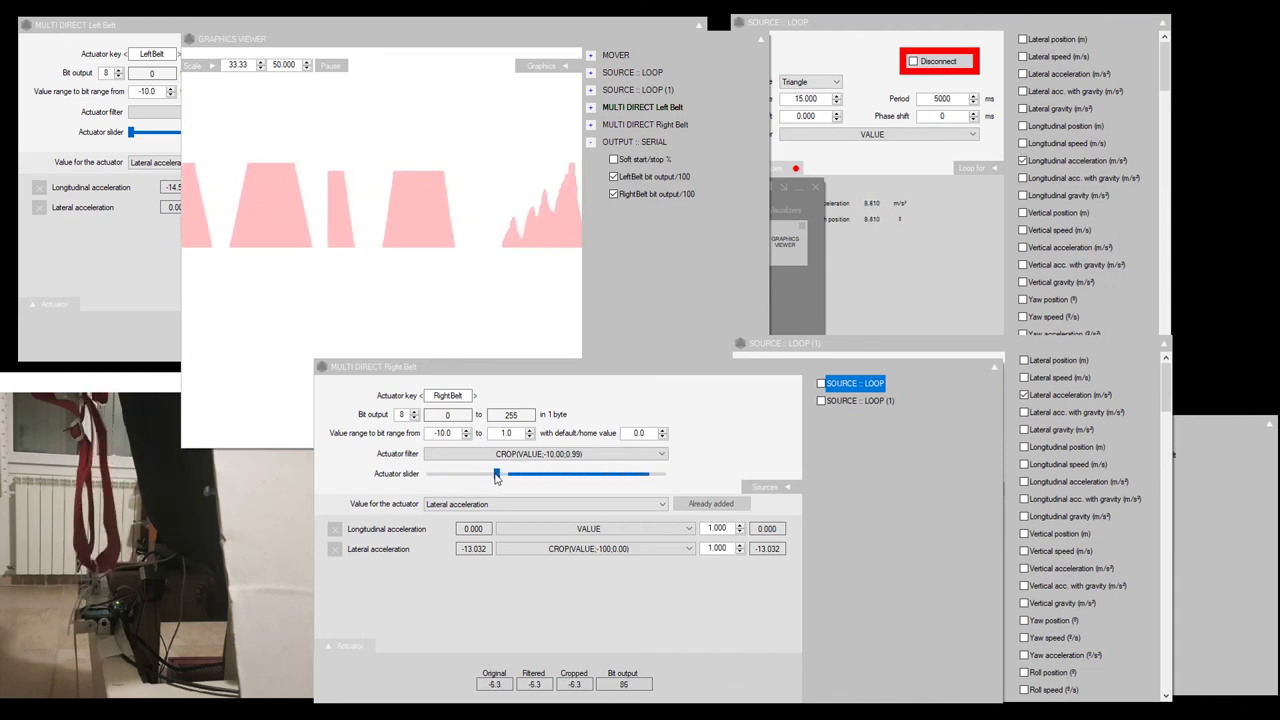
- Add a DiRT Rally 2 (UDP) source, place its window beside the Left Belt window and connect it
{"action": "right_click", "coordinate": [740, 295]}
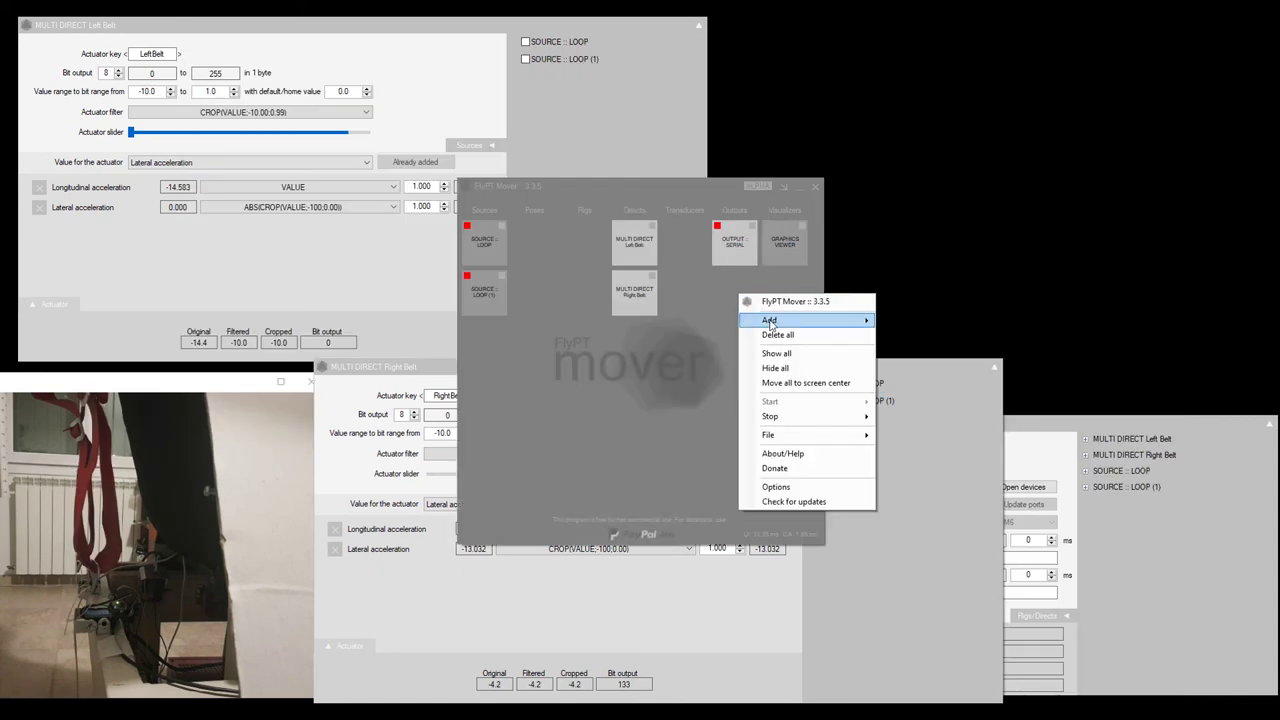
{"action": "mouse_move", "coordinate": [769, 321]}
{"action": "mouse_move", "coordinate": [912, 323]}
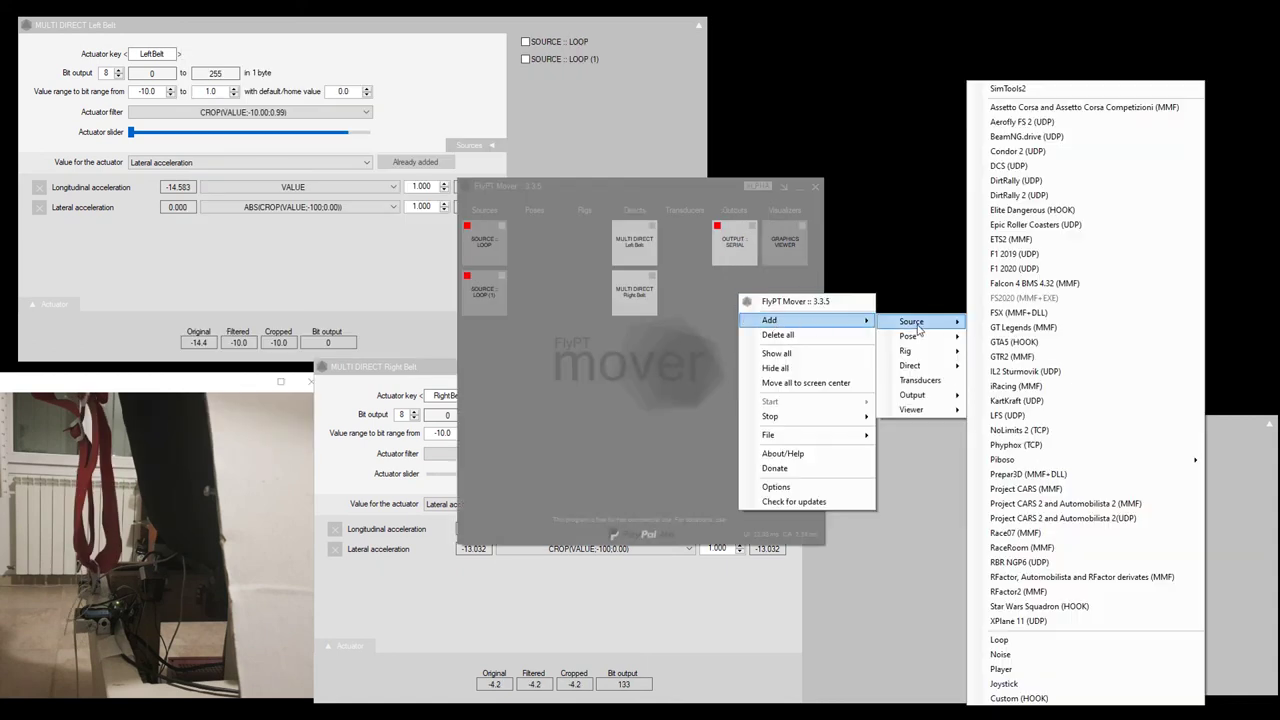
{"action": "left_click", "coordinate": [1038, 195]}
{"action": "left_click_drag", "start_coordinate": [217, 67], "coordinate": [868, 62]}
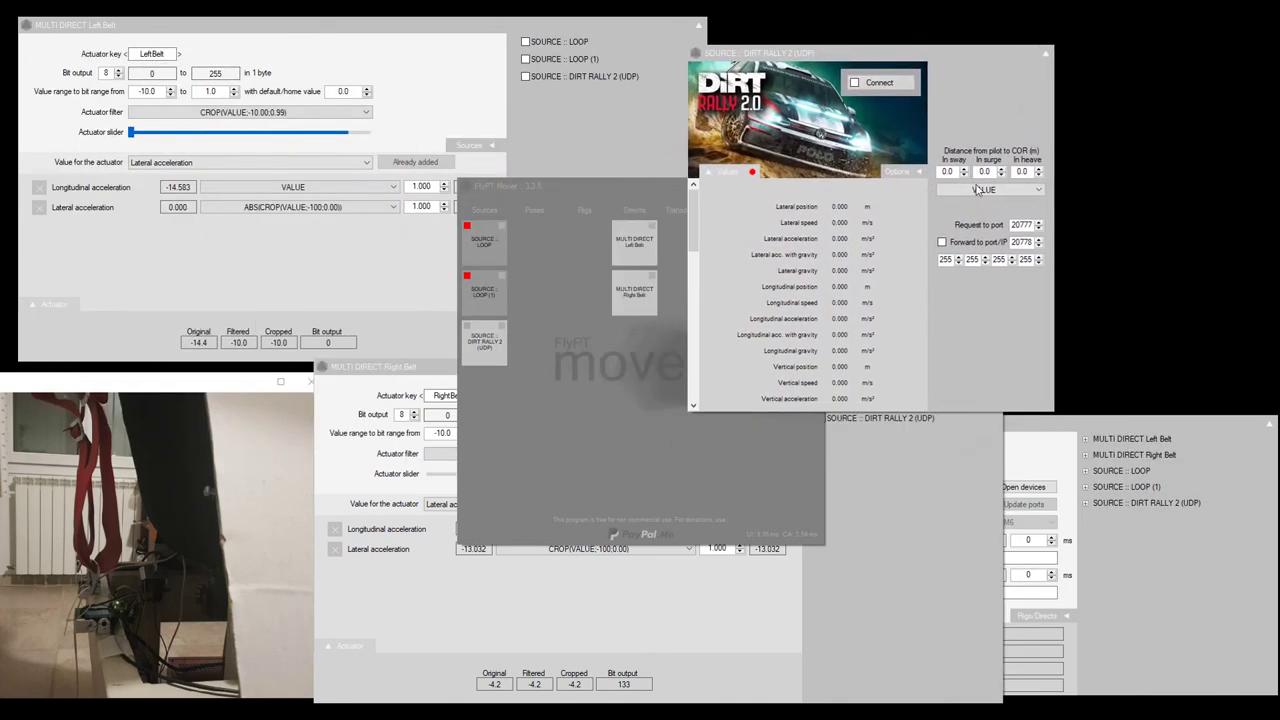
{"action": "left_click", "coordinate": [874, 88]}
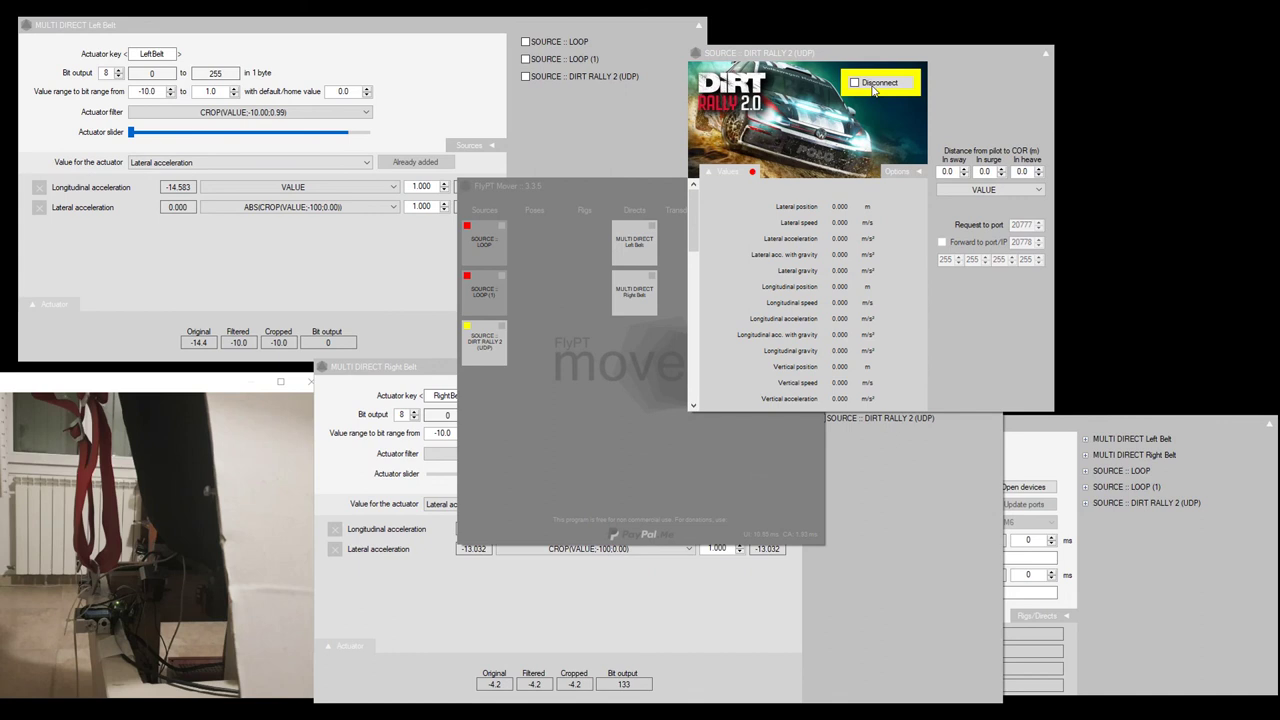
- Assign SOURCE :: DIRT RALLY 2 (UDP) as the input source of both the Left Belt and the Right Belt
{"action": "left_click", "coordinate": [940, 461]}
{"action": "left_click", "coordinate": [652, 148]}
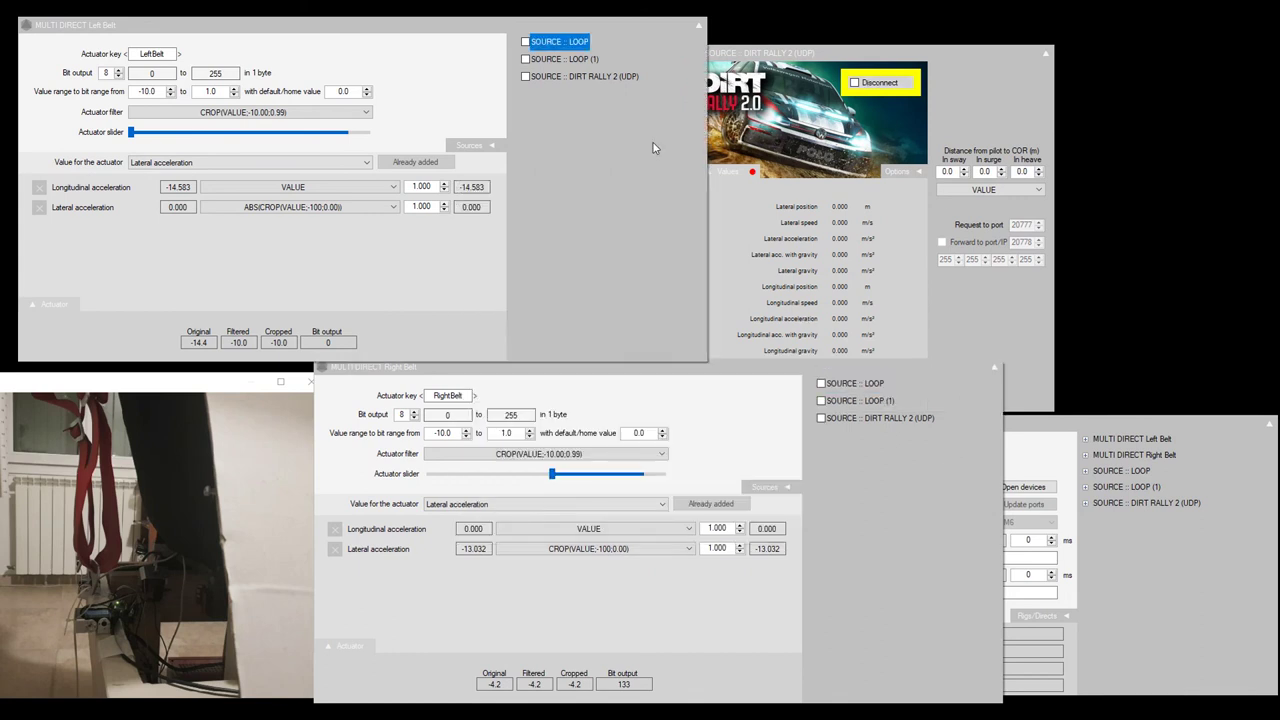
{"action": "left_click", "coordinate": [525, 77]}
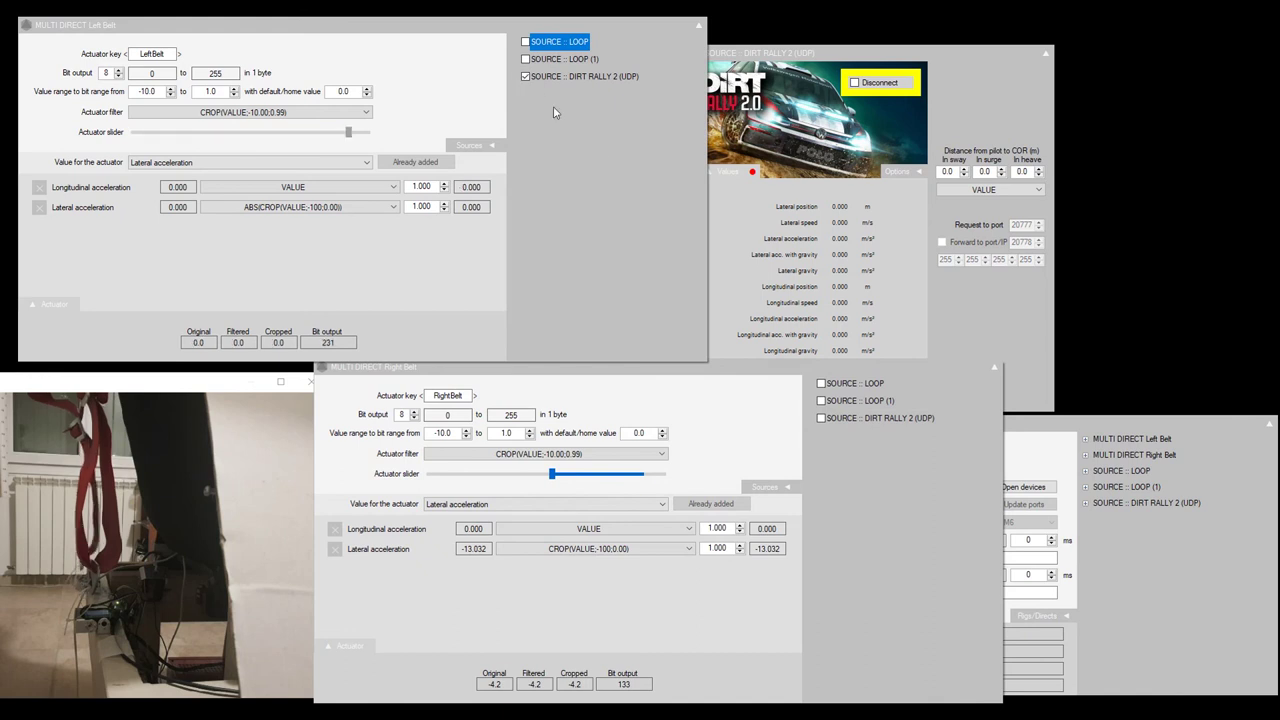
{"action": "left_click", "coordinate": [821, 419]}
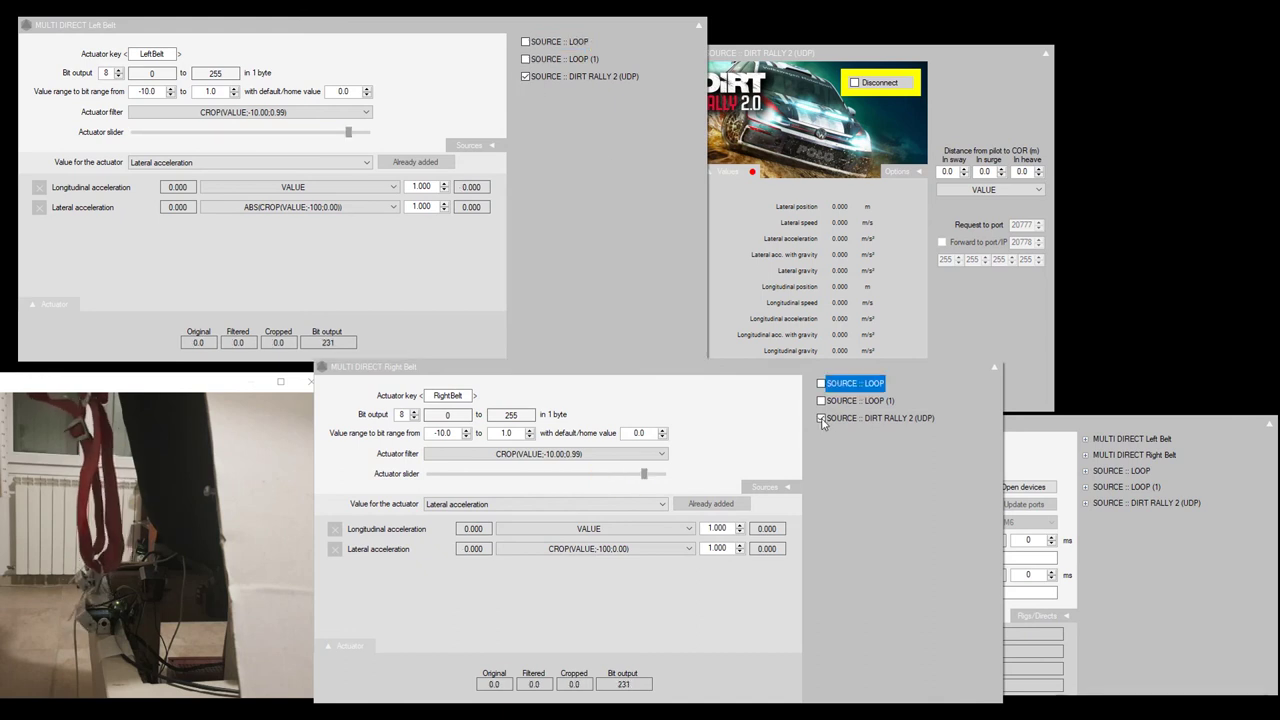
- Test the Right Belt at its actuator slider's maximum with the DiRT Rally 2 (UDP) source unassigned, and disconnect the serial output
{"action": "left_click", "coordinate": [1181, 540]}
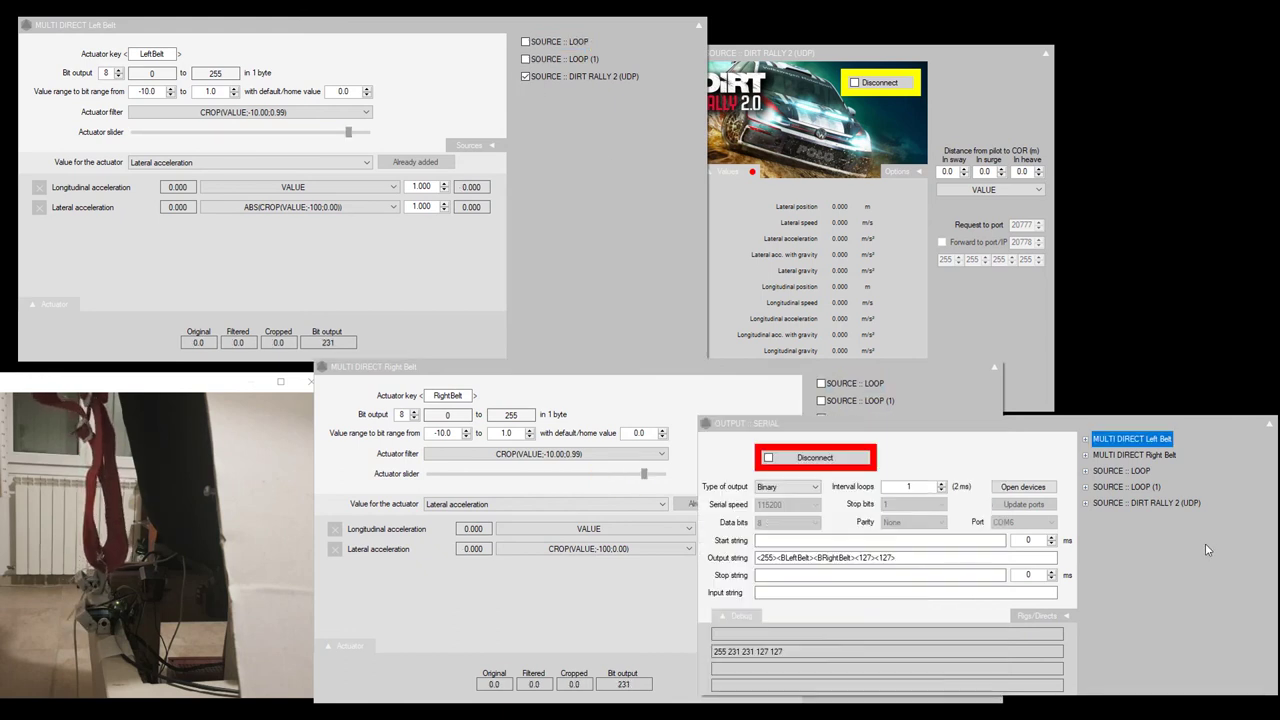
{"action": "left_click", "coordinate": [645, 476]}
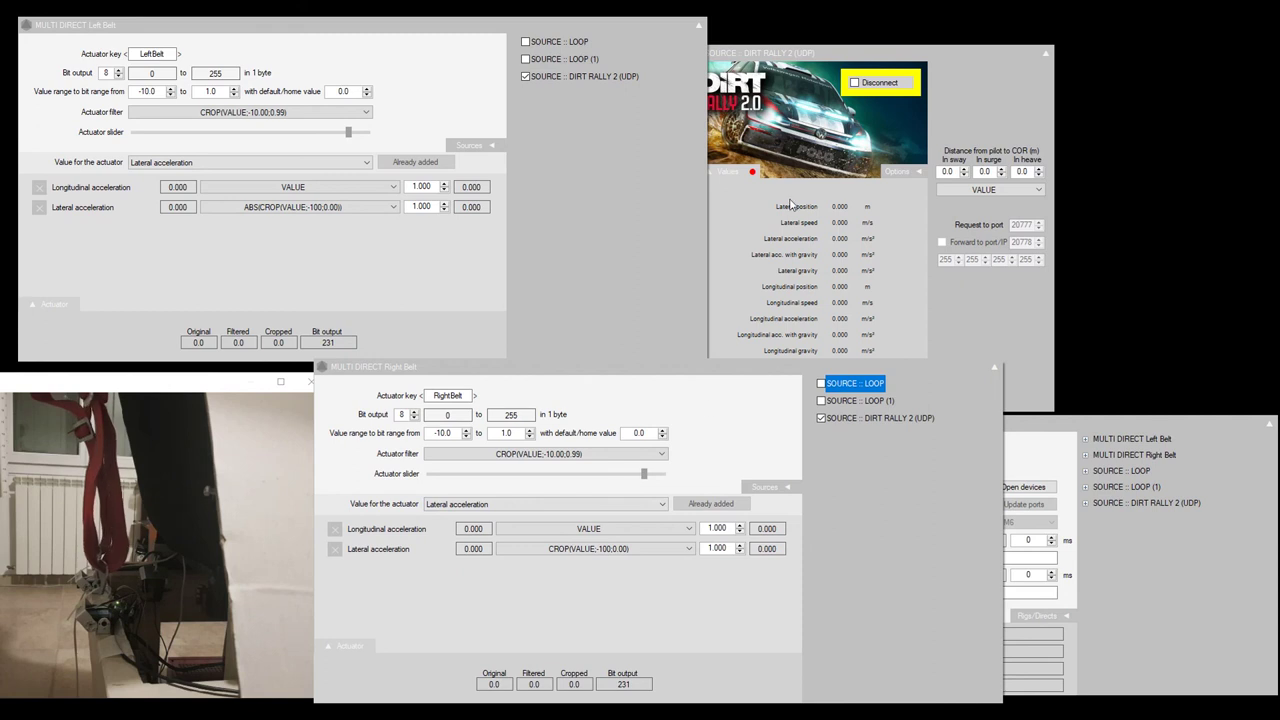
{"action": "left_click", "coordinate": [876, 418]}
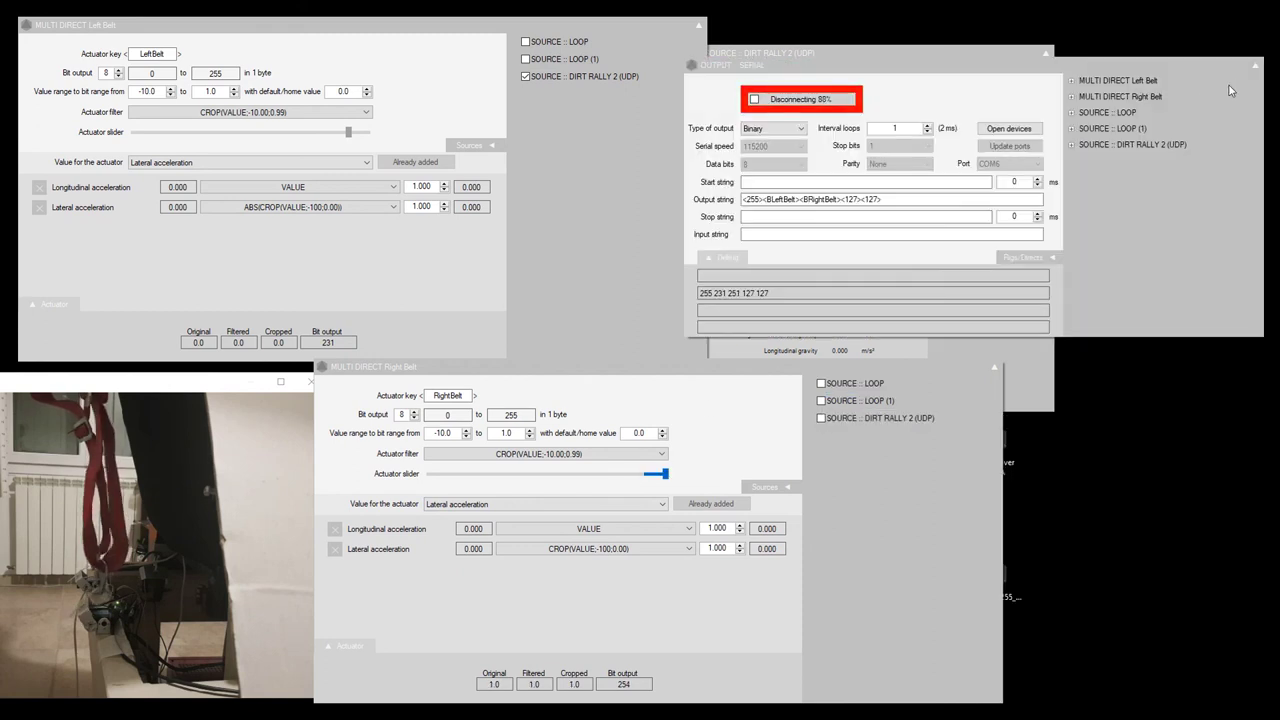
- Hide the serial output window and the DiRT Rally 2 (UDP) source window
{"action": "left_click", "coordinate": [1255, 66]}
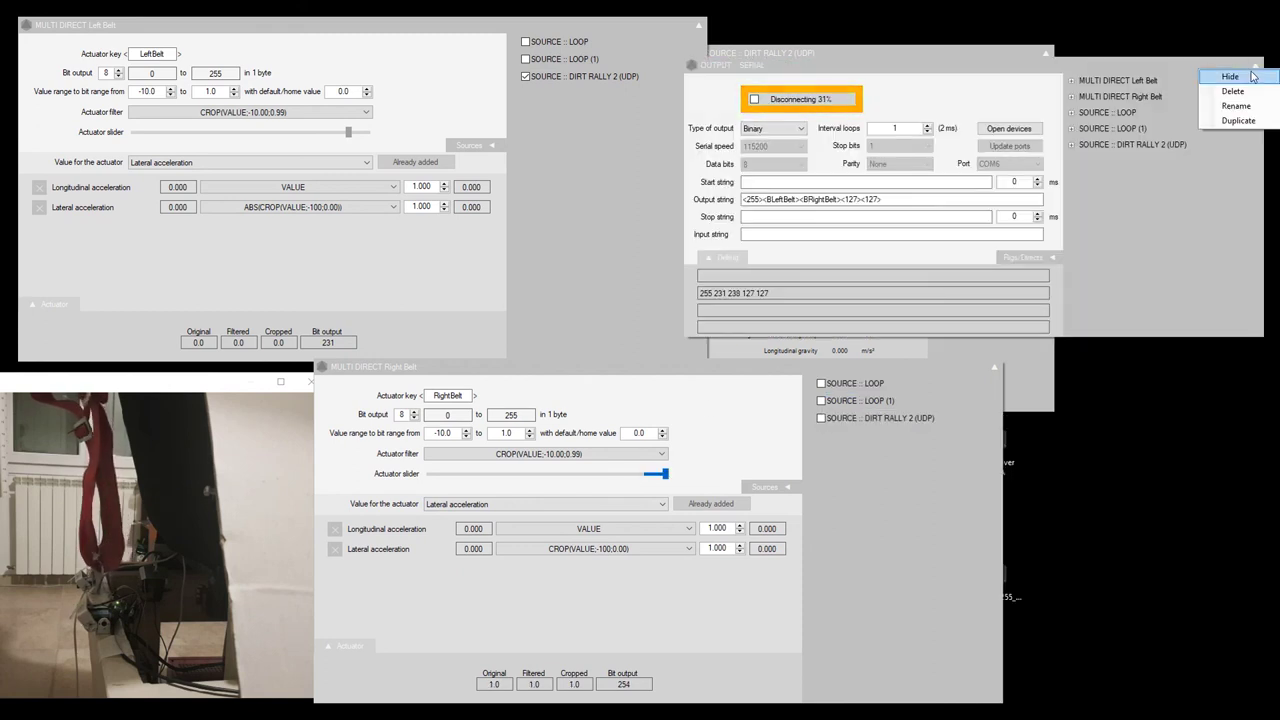
{"action": "left_click", "coordinate": [1250, 77]}
{"action": "left_click", "coordinate": [1047, 53]}
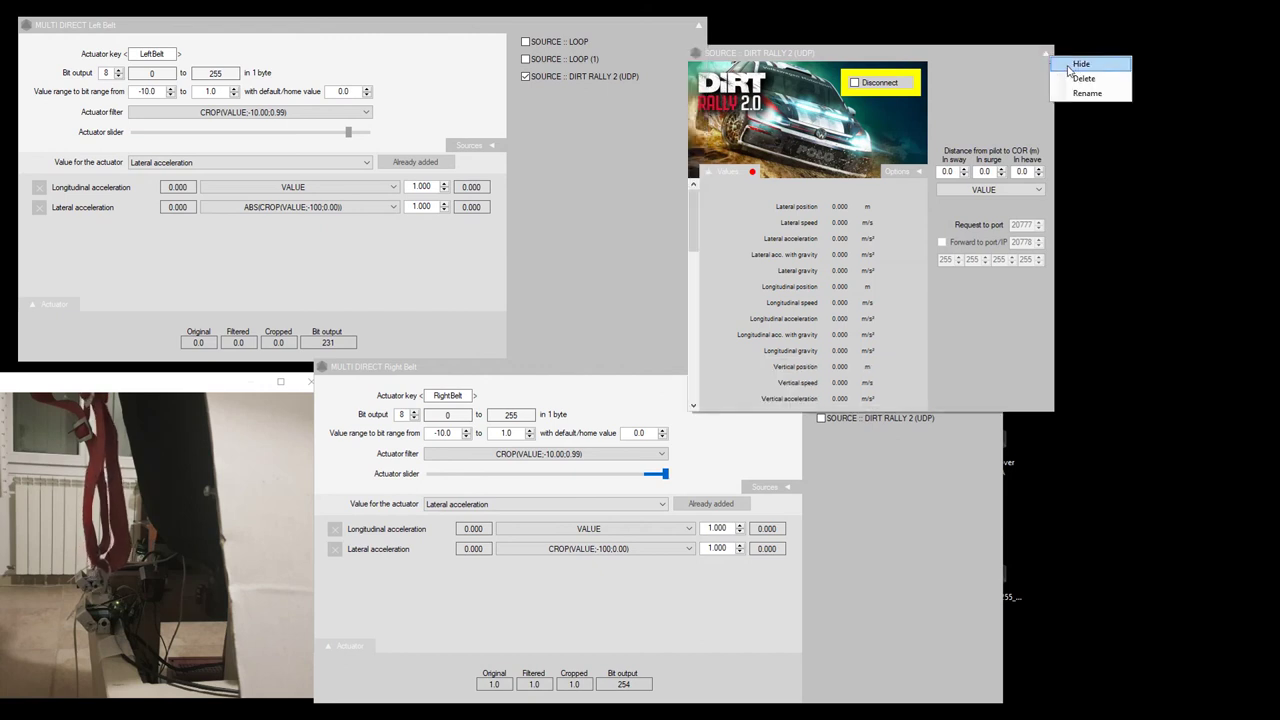
{"action": "left_click", "coordinate": [1060, 66]}
- Bring FlyPT Mover's main window to the front and start saving the whole belt setup as a new file
{"action": "left_click", "coordinate": [752, 333]}
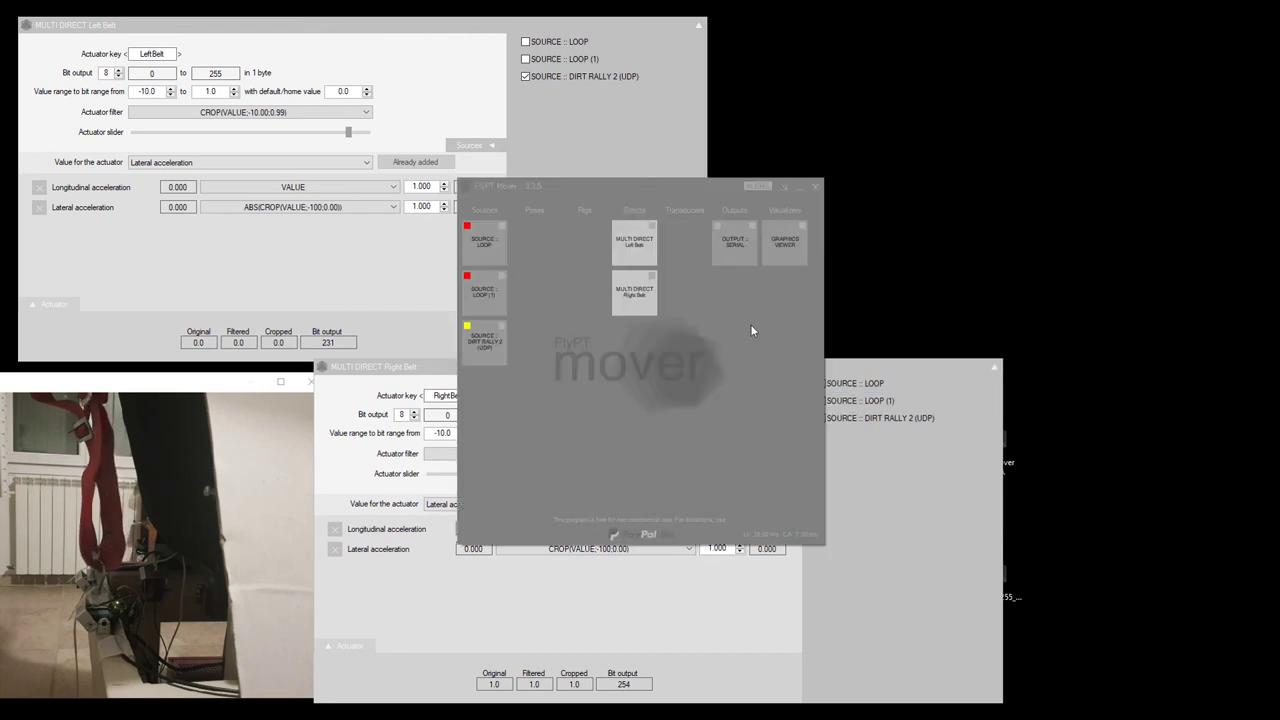
{"action": "right_click", "coordinate": [566, 312]}
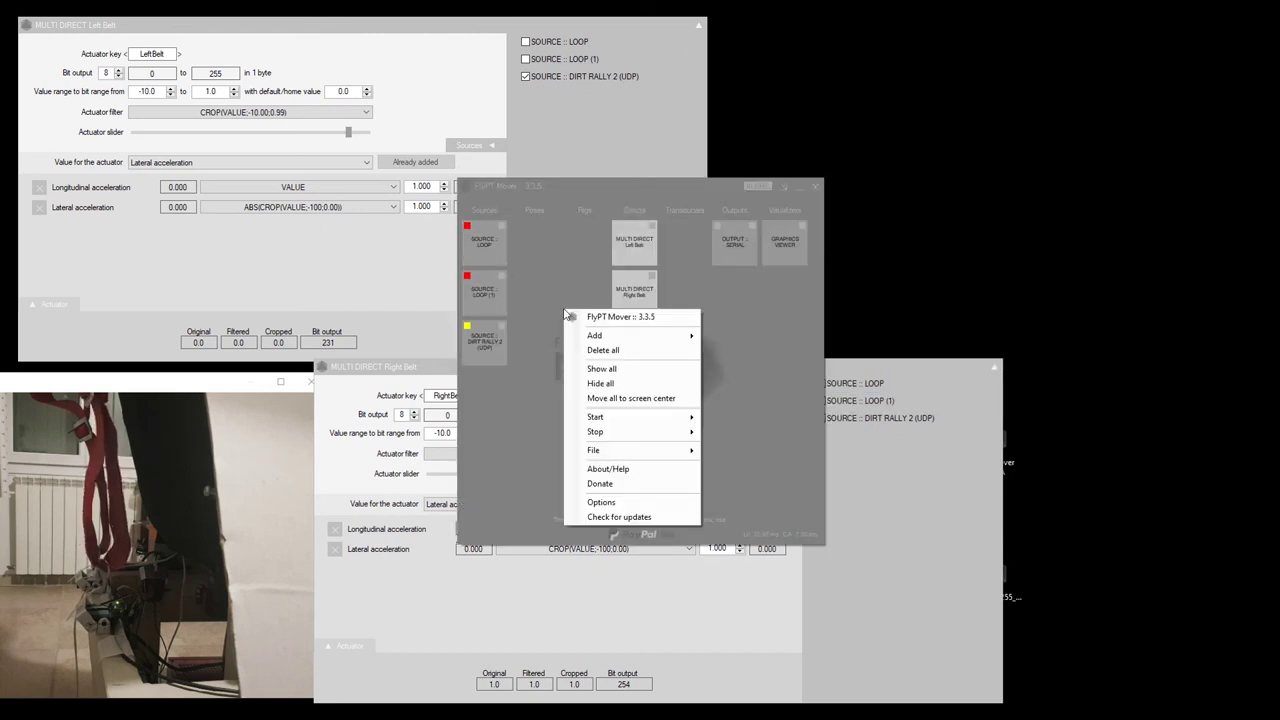
{"action": "mouse_move", "coordinate": [627, 455]}
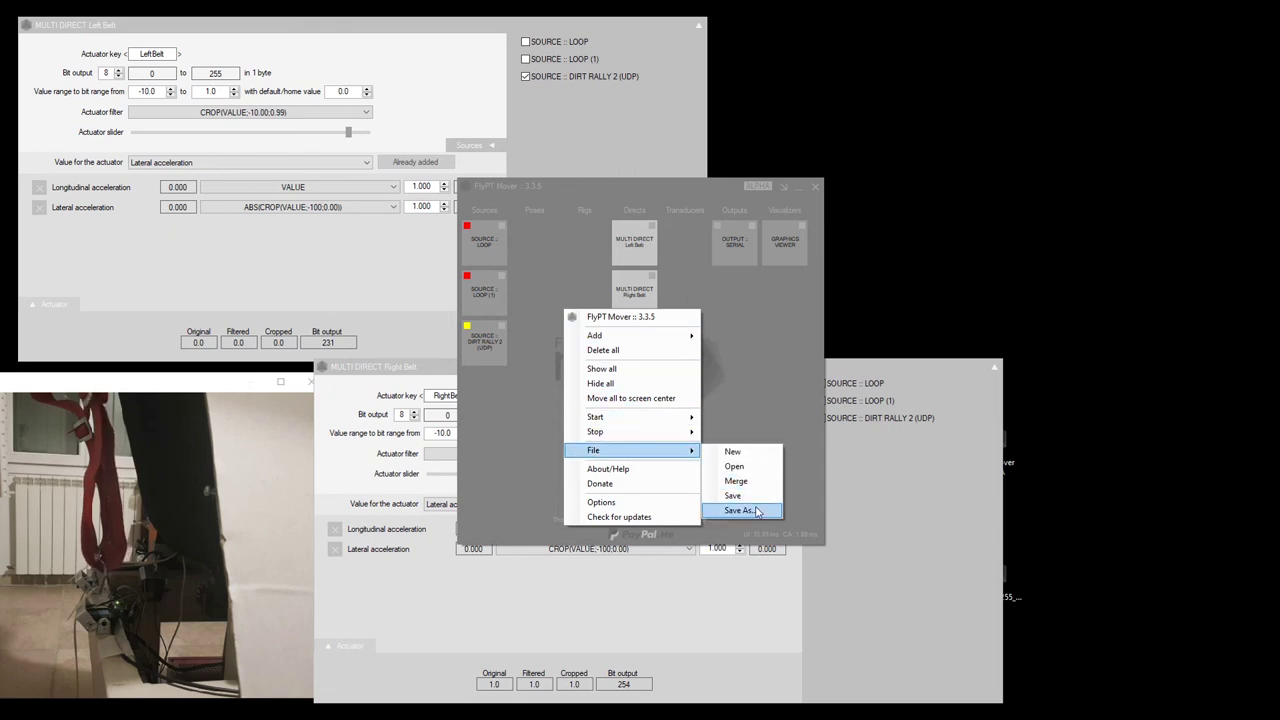